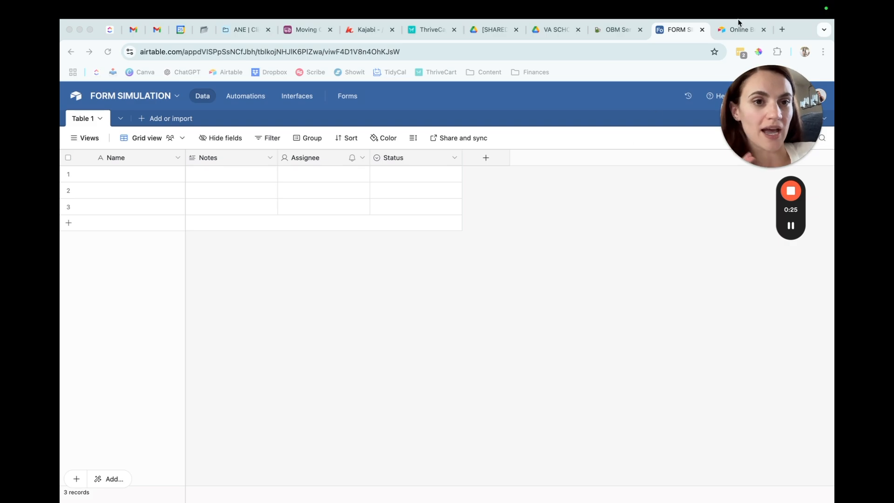
Return from the example application form to the FORM SIMULATION base and rename Table 1 as APPLICATIONS.
{"action": "scroll", "coordinate": [511, 175], "scroll_direction": "down", "scroll_amount": 1}
{"action": "scroll", "coordinate": [531, 156], "scroll_direction": "left", "scroll_amount": 3}
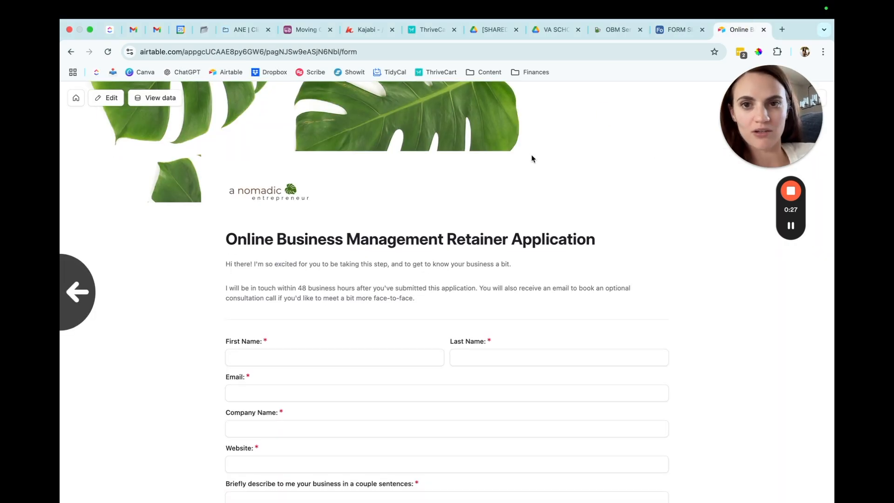
{"action": "left_click", "coordinate": [658, 28]}
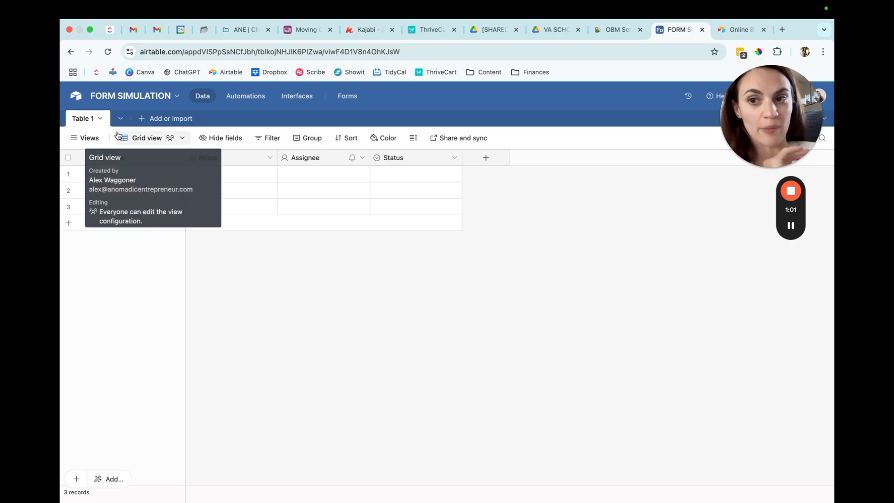
{"action": "double_click", "coordinate": [83, 118]}
{"action": "type", "text": "APPLICATIONS"}
{"action": "key", "text": "Return"}
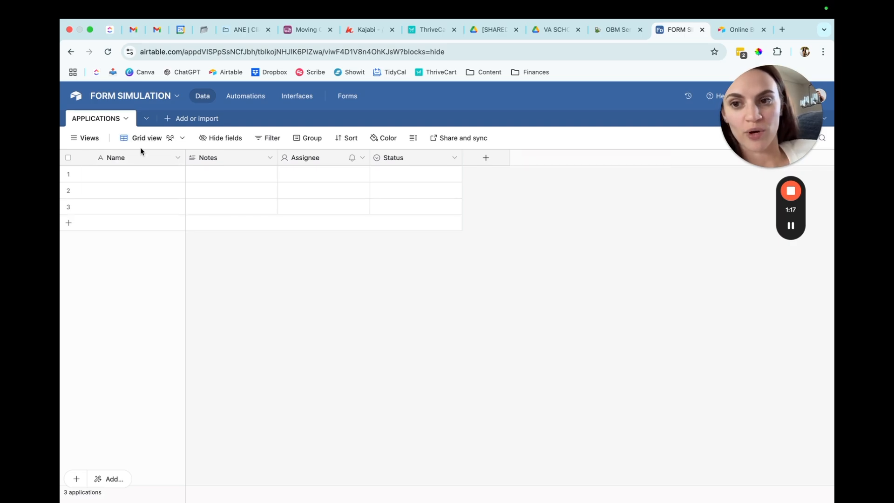
Create a form for the APPLICATIONS table with the upgraded form builder, and return to the table data.
{"action": "left_click", "coordinate": [87, 137]}
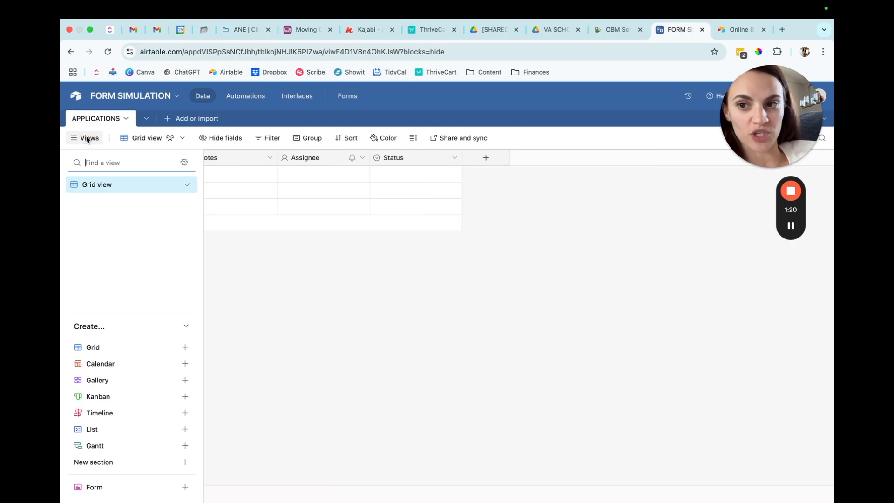
{"action": "left_click", "coordinate": [170, 493]}
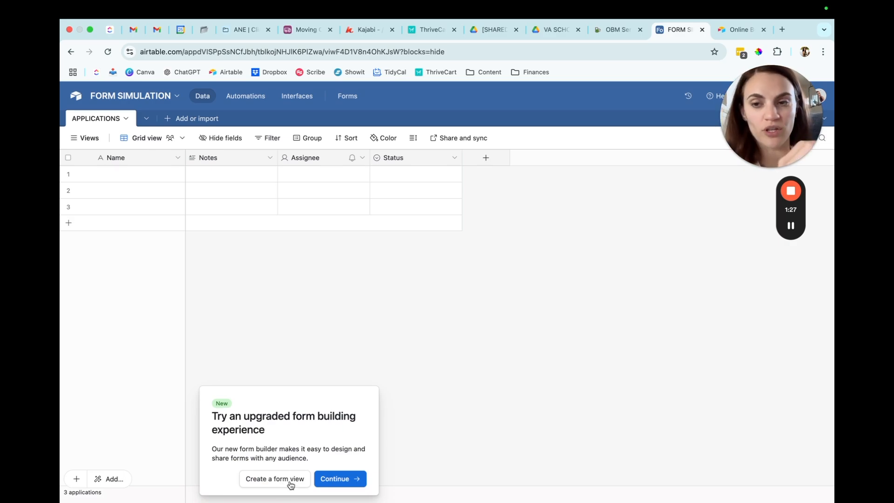
{"action": "left_click", "coordinate": [83, 138]}
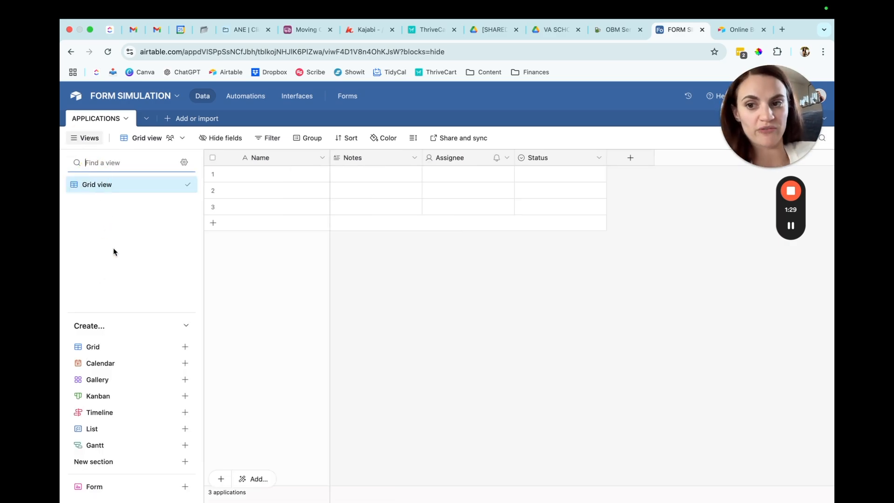
{"action": "left_click", "coordinate": [113, 492]}
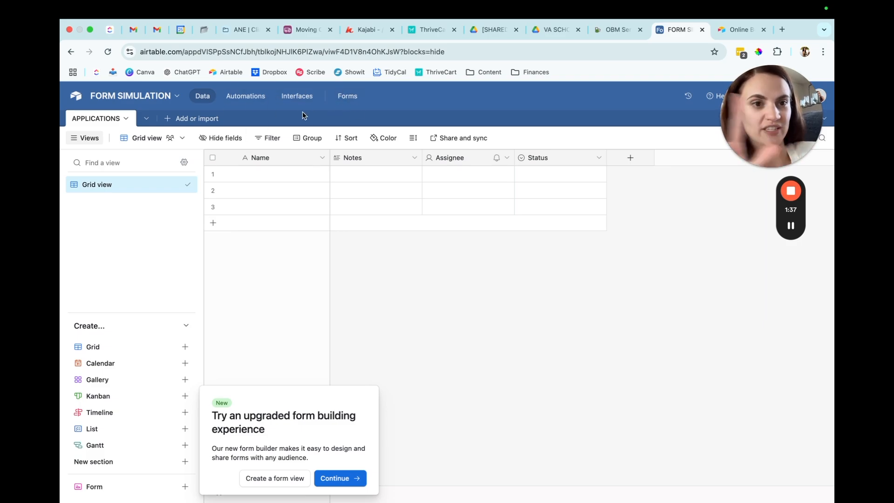
{"action": "left_click", "coordinate": [336, 479]}
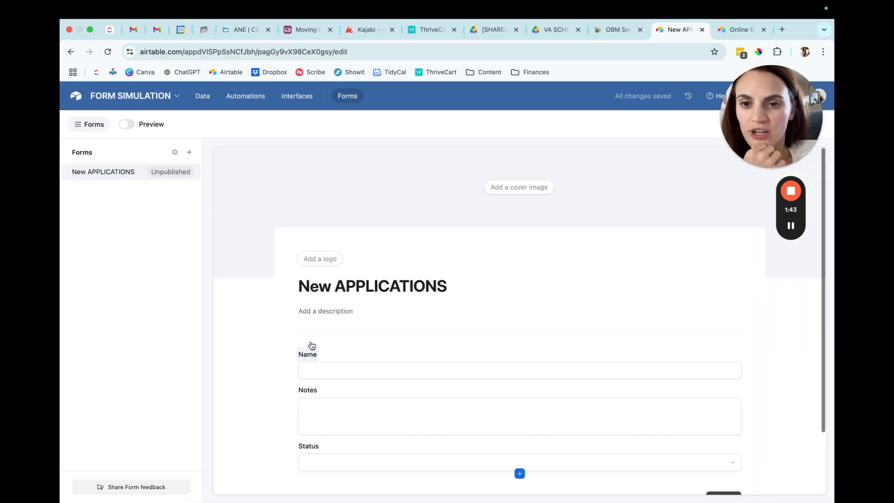
{"action": "left_click", "coordinate": [201, 96]}
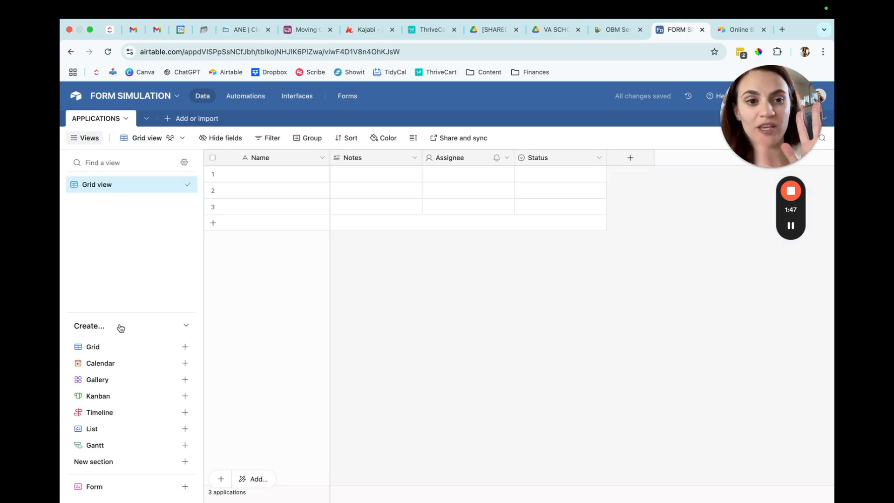
{"action": "left_click", "coordinate": [123, 486]}
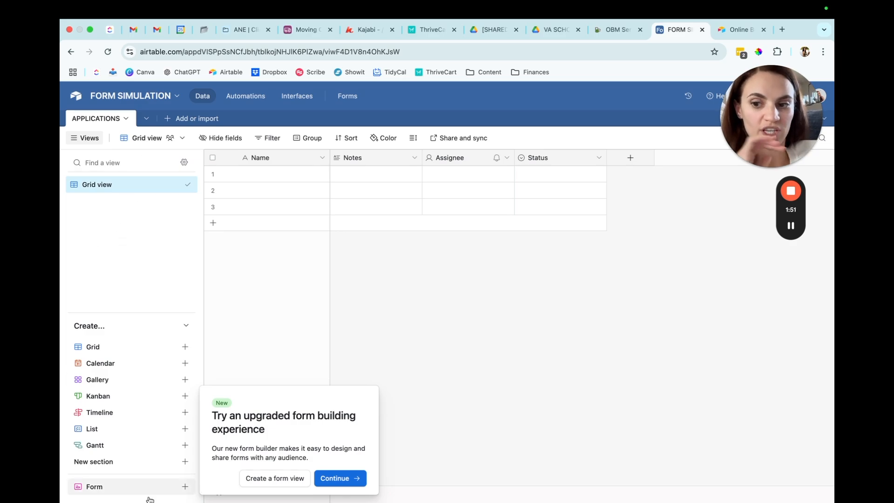
{"action": "left_click", "coordinate": [134, 461]}
{"action": "left_click", "coordinate": [137, 272]}
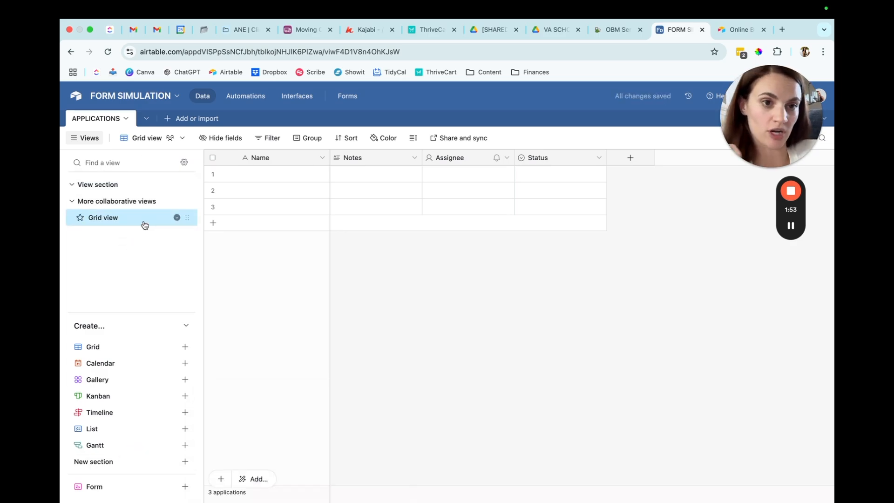
{"action": "right_click", "coordinate": [136, 185]}
{"action": "left_click", "coordinate": [291, 237]}
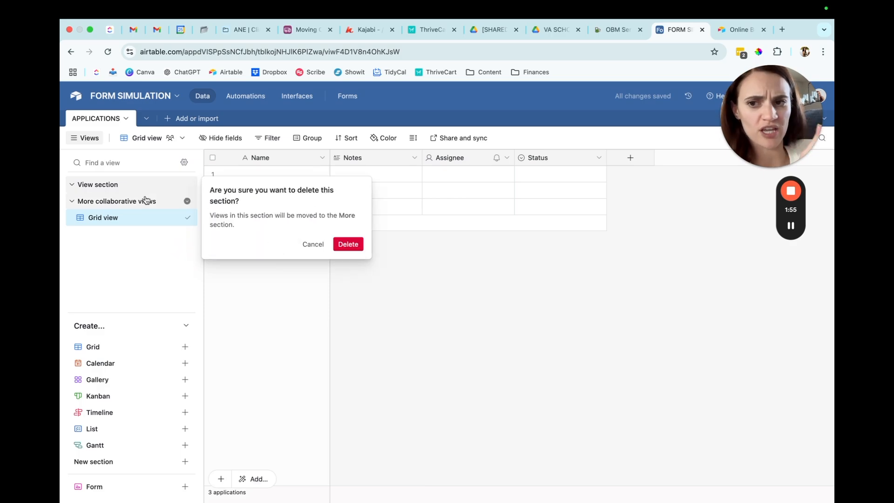
{"action": "left_click", "coordinate": [359, 244]}
{"action": "left_click", "coordinate": [182, 487]}
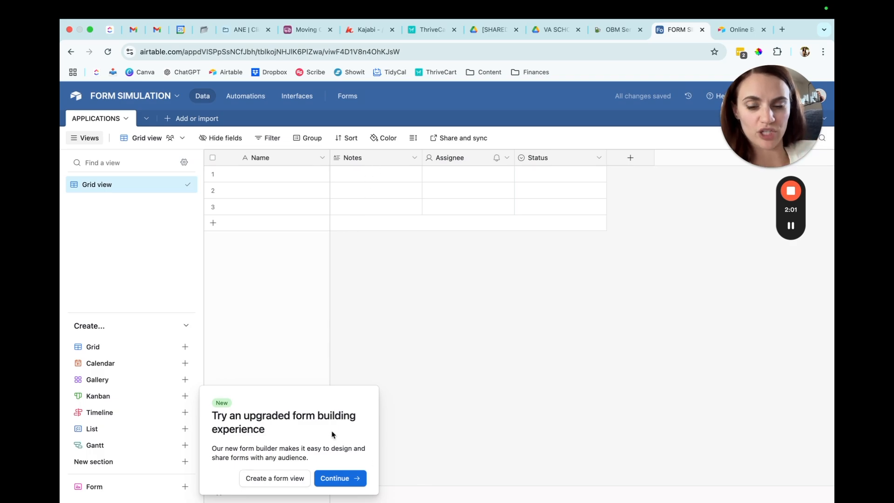
{"action": "left_click", "coordinate": [160, 240]}
{"action": "left_click", "coordinate": [86, 139]}
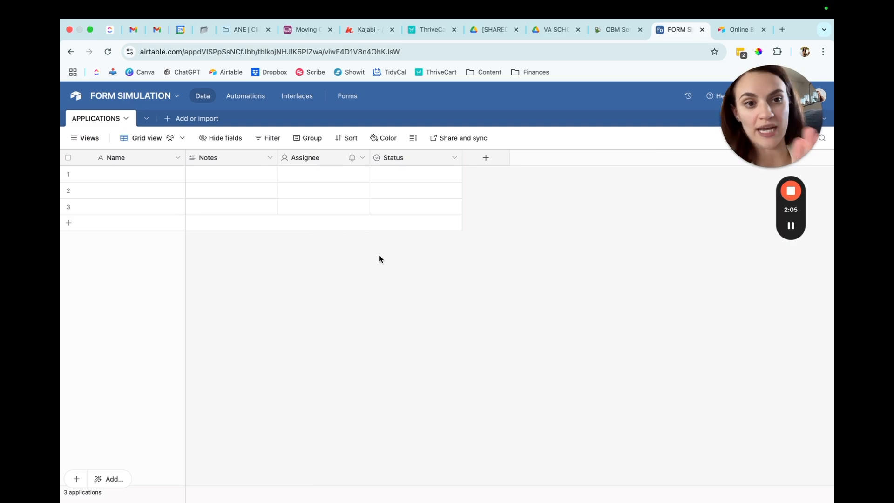
{"action": "left_click", "coordinate": [168, 120]}
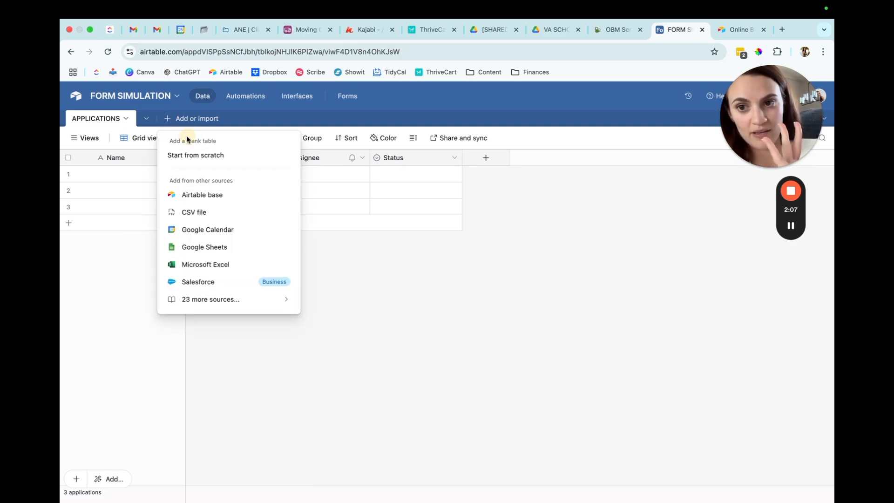
{"action": "left_click", "coordinate": [489, 265]}
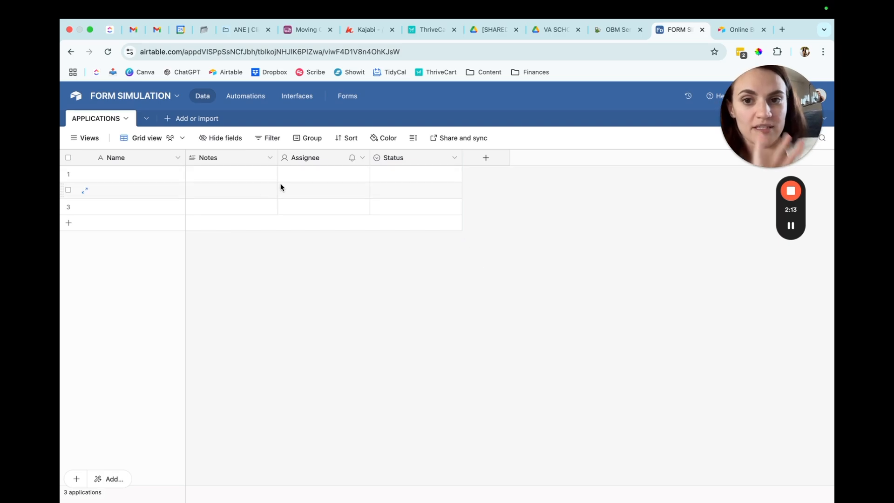
Delete the Notes field from the APPLICATIONS table, despite its form dependency.
{"action": "left_click", "coordinate": [268, 159]}
{"action": "left_click", "coordinate": [257, 457]}
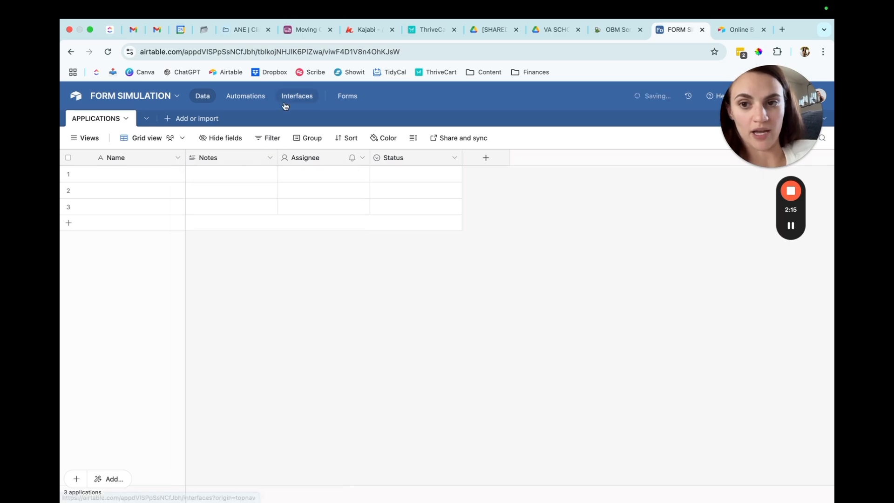
{"action": "left_click", "coordinate": [269, 161]}
{"action": "left_click", "coordinate": [269, 158]}
{"action": "left_click", "coordinate": [258, 454]}
{"action": "left_click", "coordinate": [547, 351]}
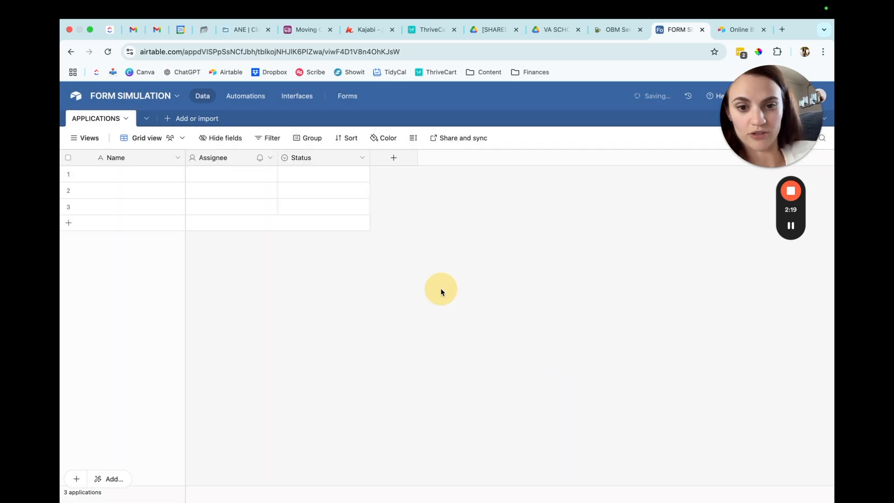
Delete the Assignee and Status fields from the APPLICATIONS table.
{"action": "left_click", "coordinate": [270, 157]}
{"action": "left_click", "coordinate": [256, 454]}
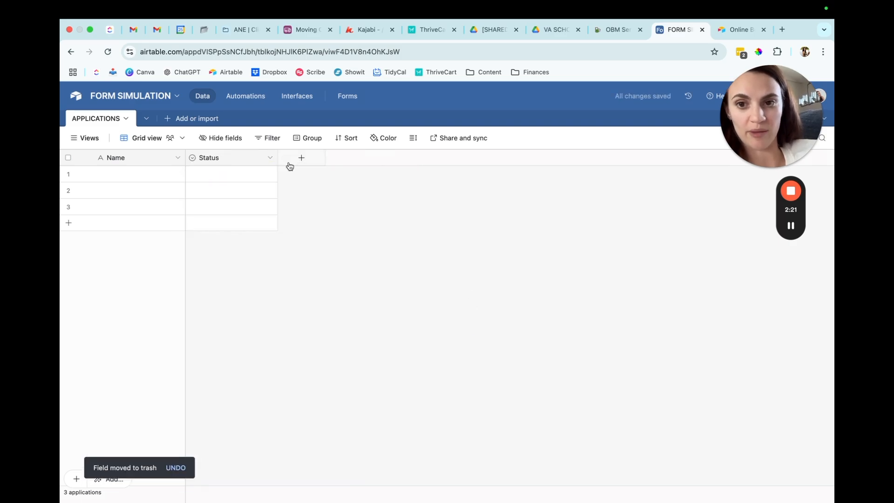
{"action": "left_click", "coordinate": [270, 157]}
{"action": "left_click", "coordinate": [259, 447]}
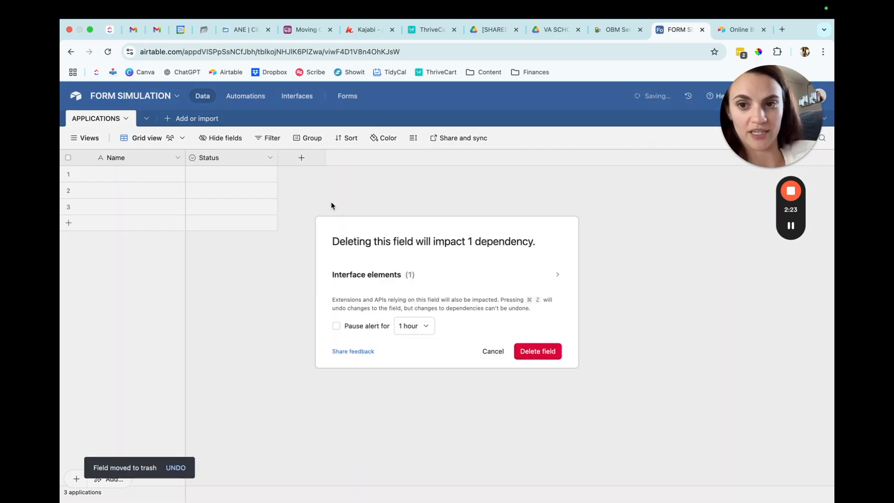
{"action": "left_click", "coordinate": [543, 353]}
Rename the primary field as NAME in capitals, keeping it as single line text.
{"action": "left_click", "coordinate": [177, 160]}
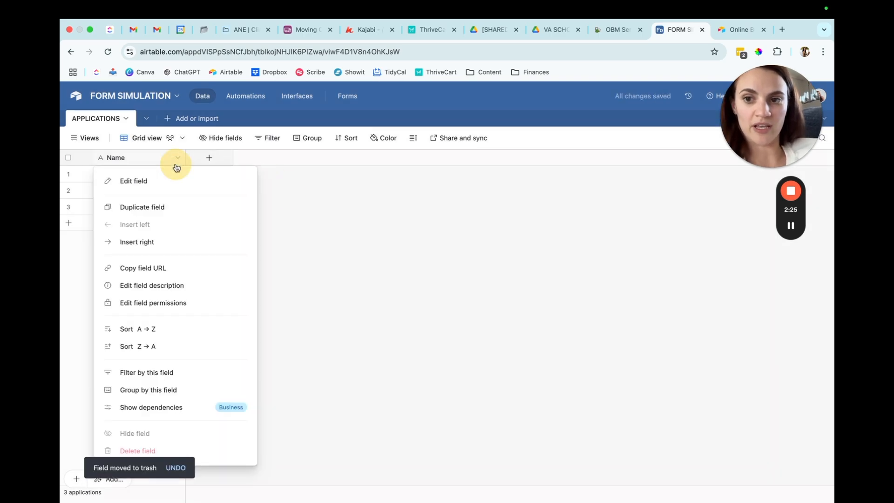
{"action": "left_click", "coordinate": [176, 181]}
{"action": "left_click", "coordinate": [174, 187]}
{"action": "key", "text": "BackSpace"}
{"action": "key", "text": "BackSpace"}
{"action": "key", "text": "BackSpace"}
{"action": "type", "text": "AME"}
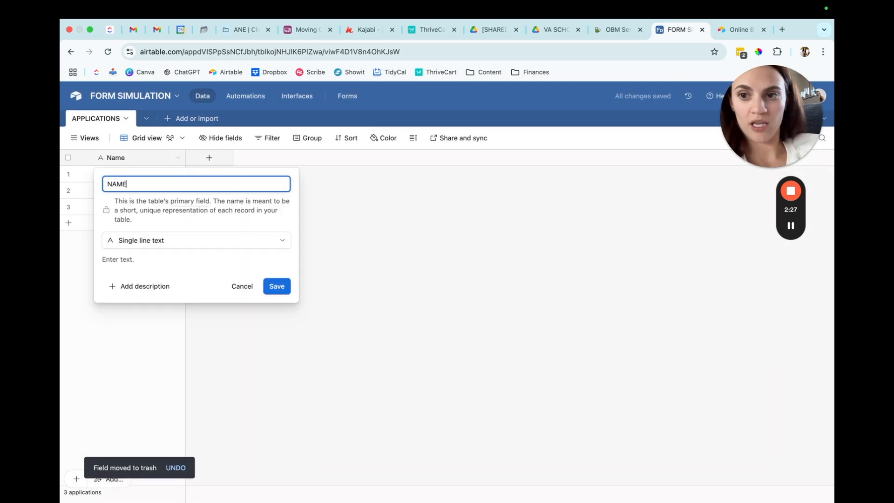
{"action": "left_click", "coordinate": [284, 291]}
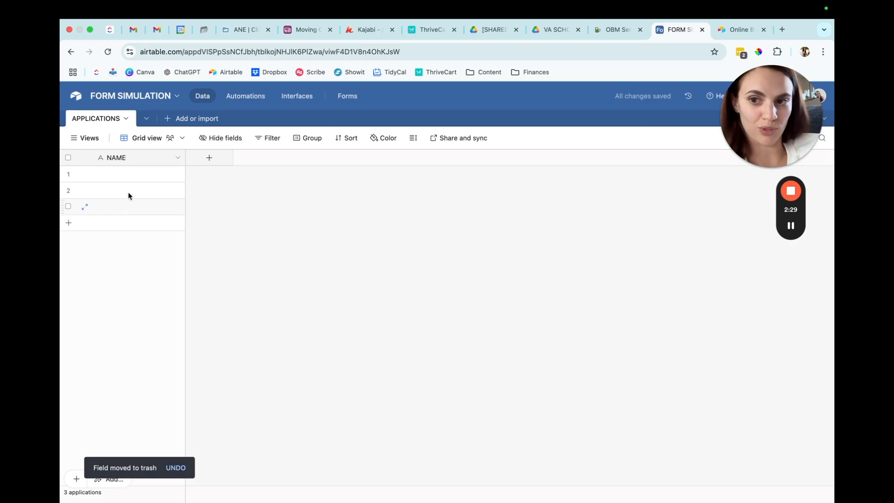
Rename the grid view of the APPLICATIONS table as VIEW ALL.
{"action": "double_click", "coordinate": [150, 138]}
{"action": "type", "text": "VIEW ALL"}
{"action": "key", "text": "Return"}
{"action": "left_click", "coordinate": [135, 135]}
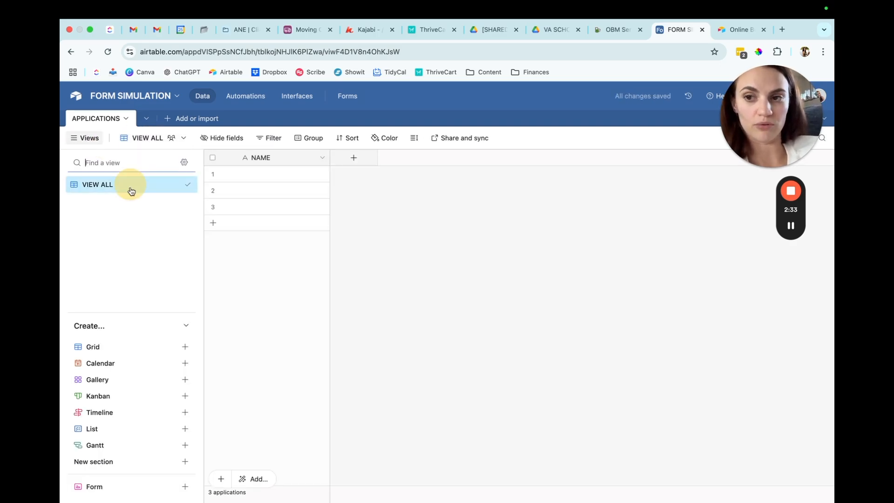
{"action": "double_click", "coordinate": [96, 185]}
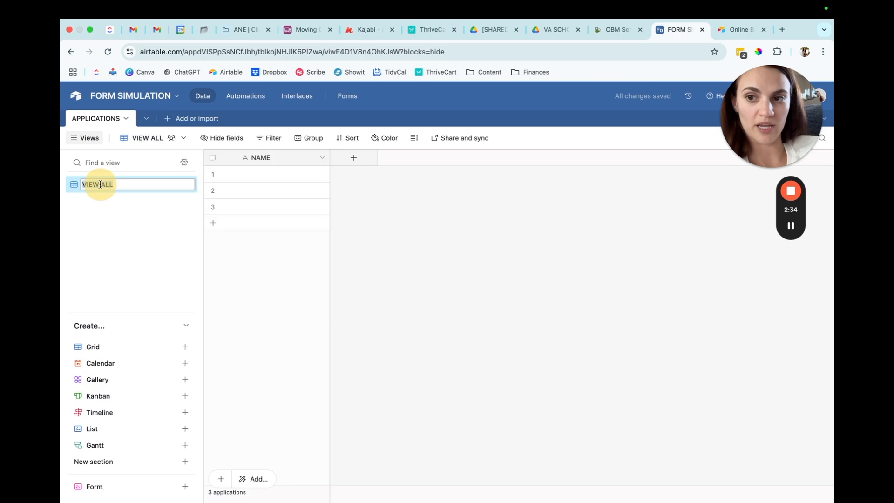
{"action": "left_click", "coordinate": [82, 137]}
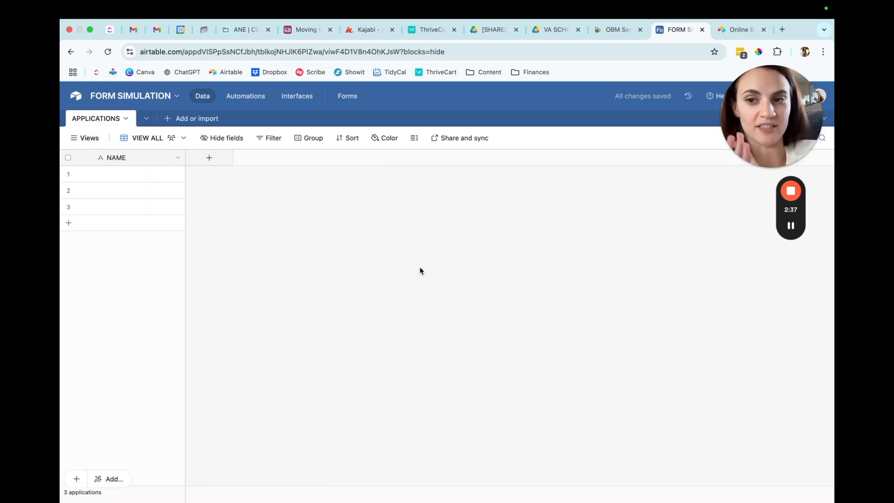
{"action": "left_click", "coordinate": [154, 138]}
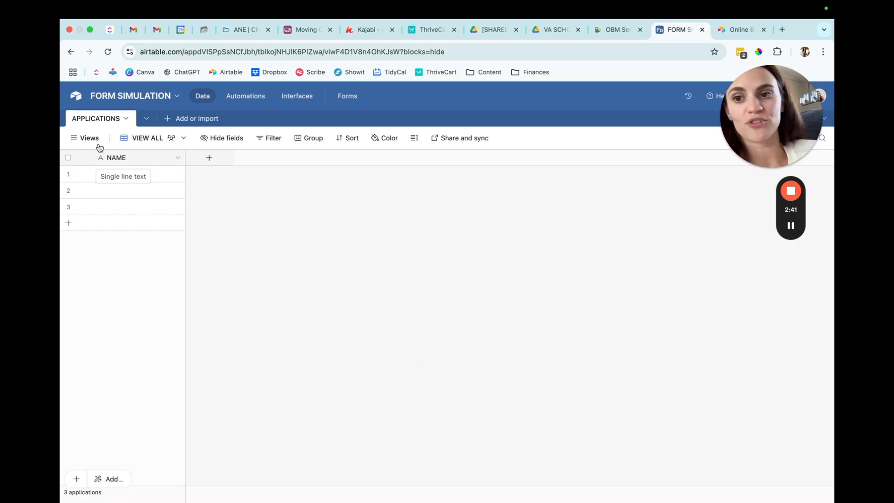
{"action": "left_click", "coordinate": [153, 138]}
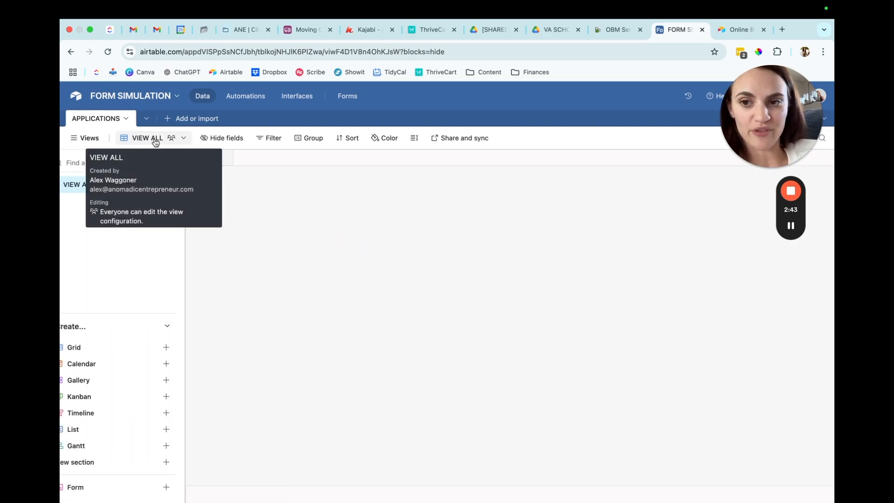
{"action": "left_click", "coordinate": [158, 185]}
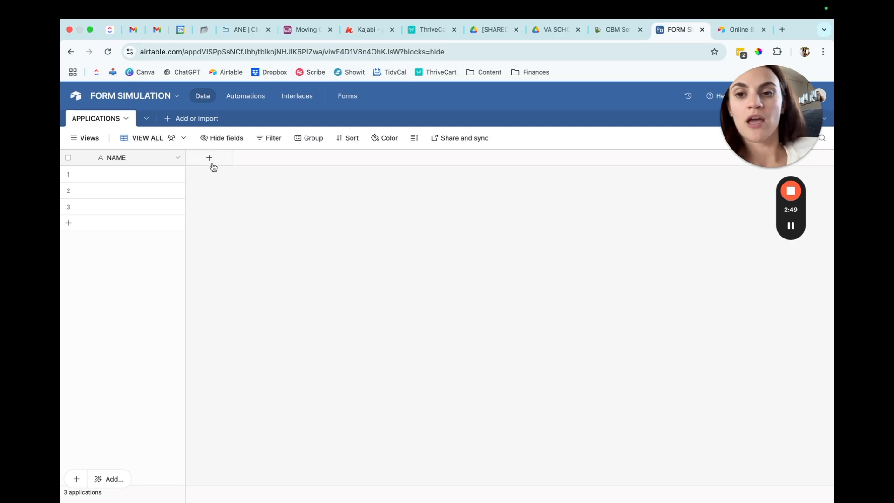
Delete the unpublished New APPLICATIONS form from the base's forms.
{"action": "left_click", "coordinate": [346, 98]}
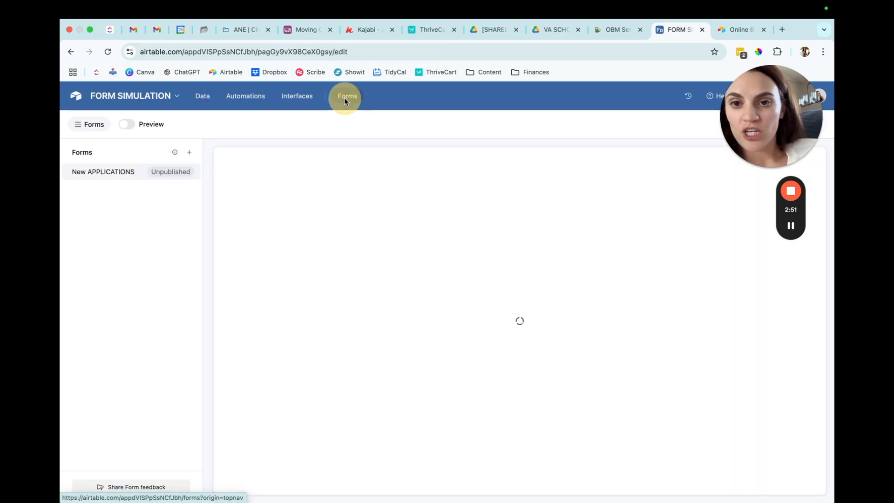
{"action": "scroll", "coordinate": [525, 353], "scroll_direction": "down", "scroll_amount": 1}
{"action": "left_click", "coordinate": [534, 355]}
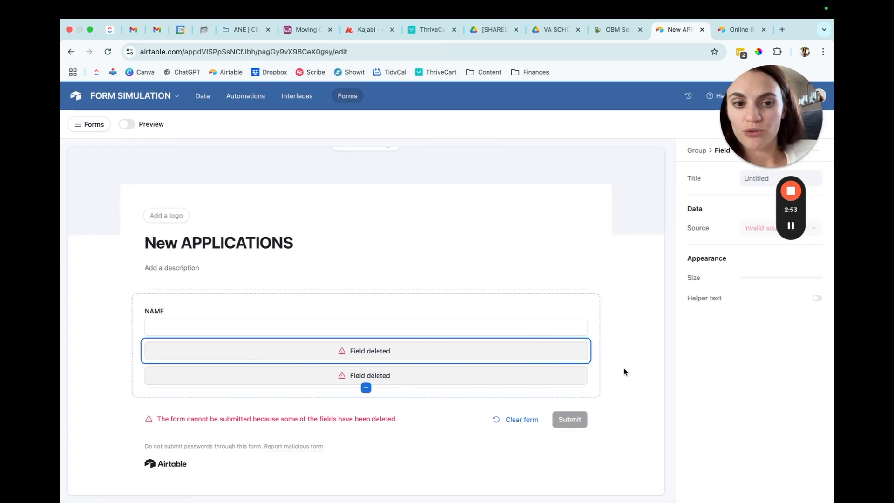
{"action": "left_click", "coordinate": [89, 124]}
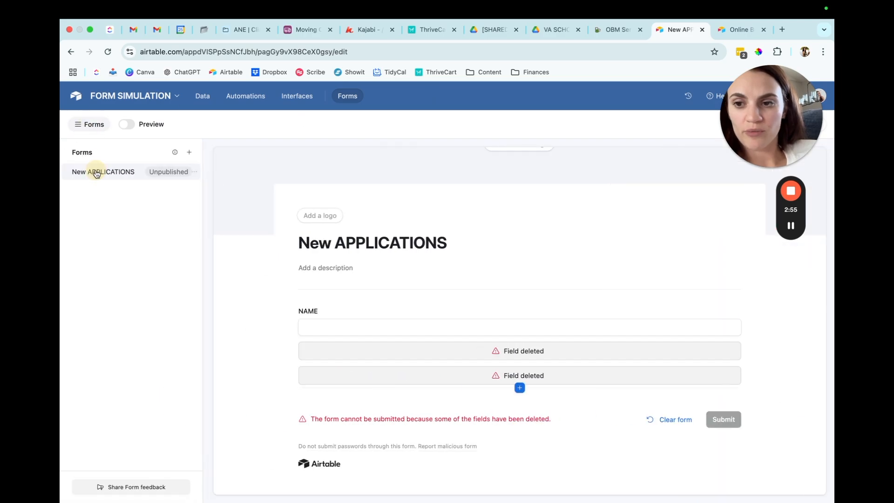
{"action": "left_click", "coordinate": [189, 171]}
{"action": "left_click", "coordinate": [219, 250]}
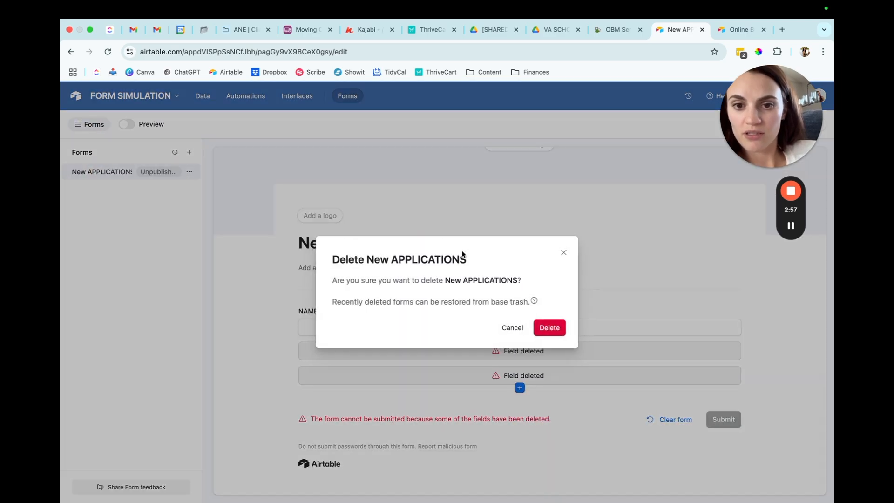
{"action": "left_click", "coordinate": [549, 327]}
Create a new form for the APPLICATIONS table using the upgraded form builder.
{"action": "left_click", "coordinate": [205, 101]}
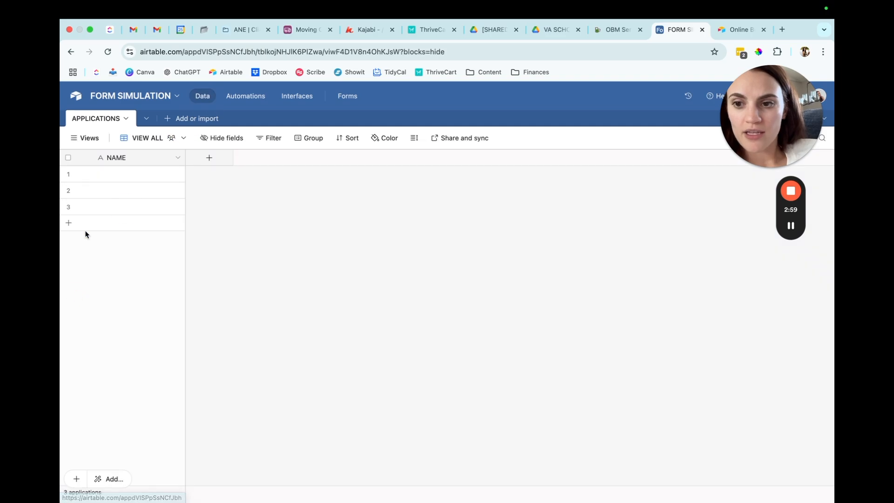
{"action": "left_click", "coordinate": [86, 138]}
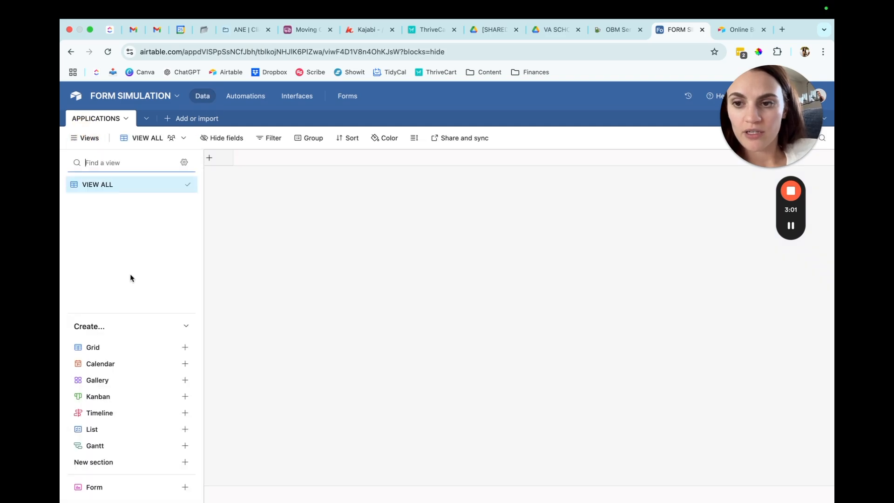
{"action": "left_click", "coordinate": [135, 494]}
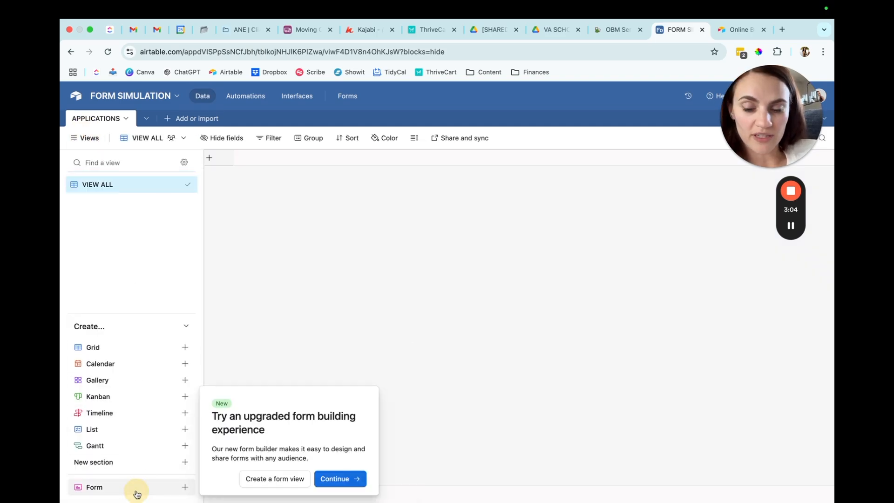
{"action": "left_click", "coordinate": [344, 480]}
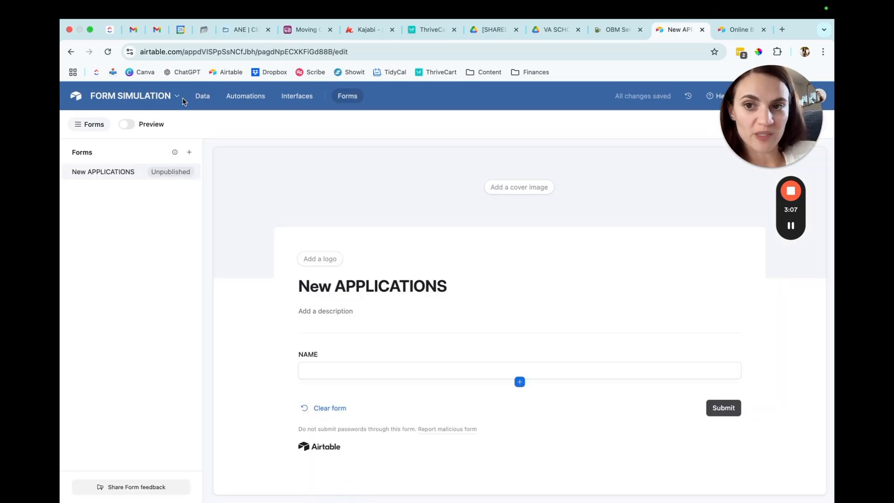
{"action": "left_click", "coordinate": [201, 97]}
{"action": "left_click", "coordinate": [84, 138]}
{"action": "left_click", "coordinate": [120, 486]}
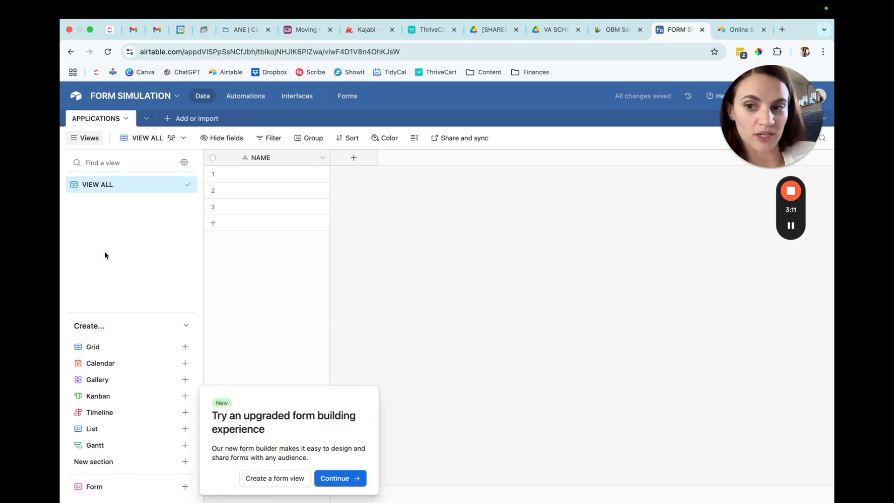
{"action": "left_click", "coordinate": [339, 95]}
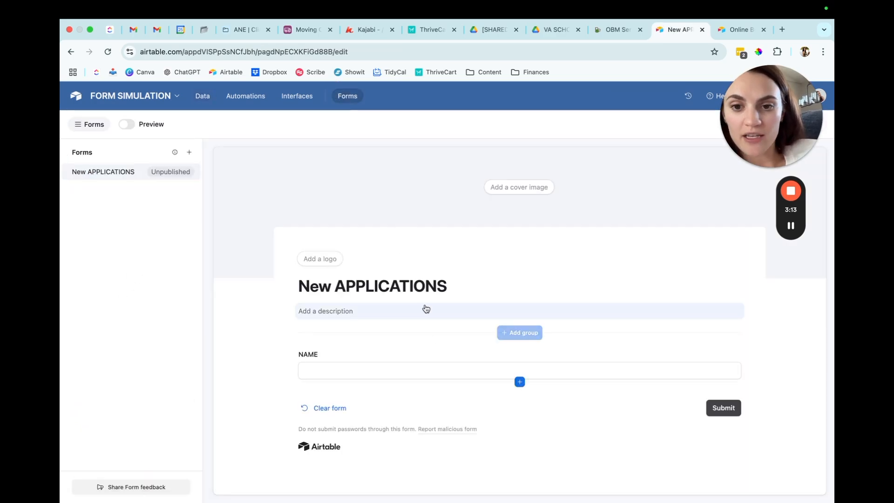
Retitle the New APPLICATIONS form as Virtual Assistant Application.
{"action": "left_click", "coordinate": [415, 285]}
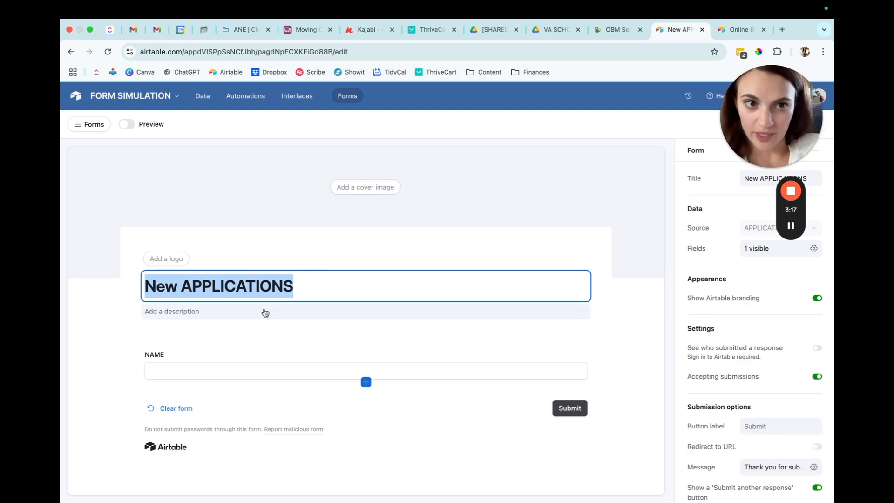
{"action": "type", "text": "Virtual "}
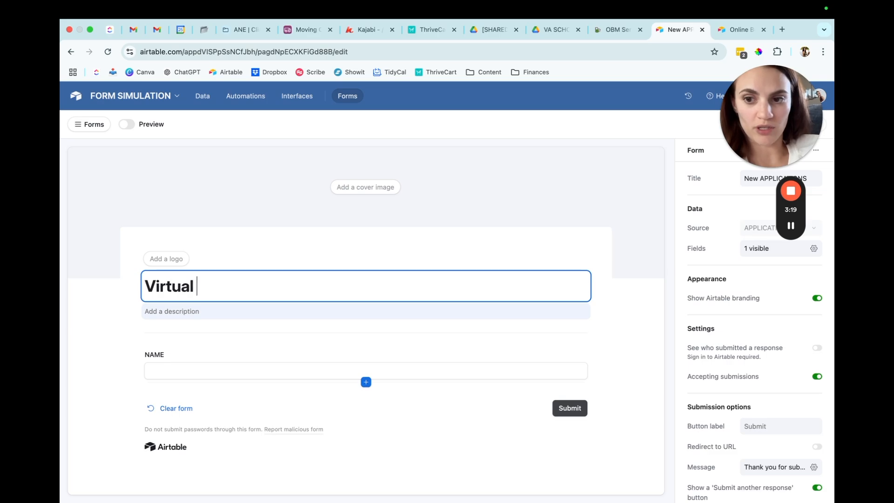
{"action": "type", "text": "Assistant Application"}
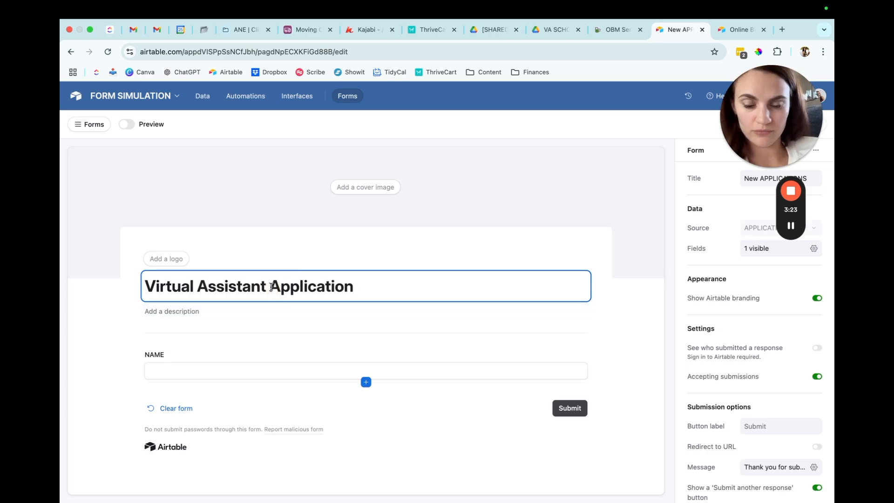
{"action": "left_click", "coordinate": [153, 312]}
{"action": "left_click", "coordinate": [129, 313]}
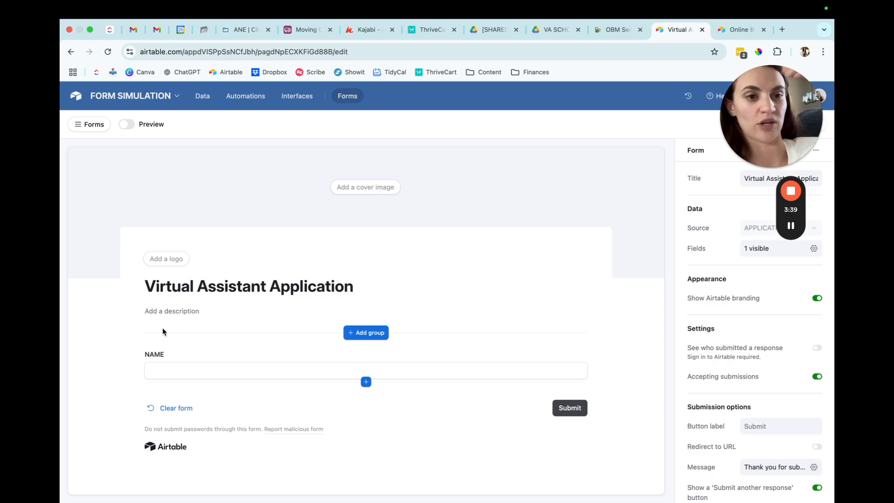
{"action": "left_click", "coordinate": [163, 353]}
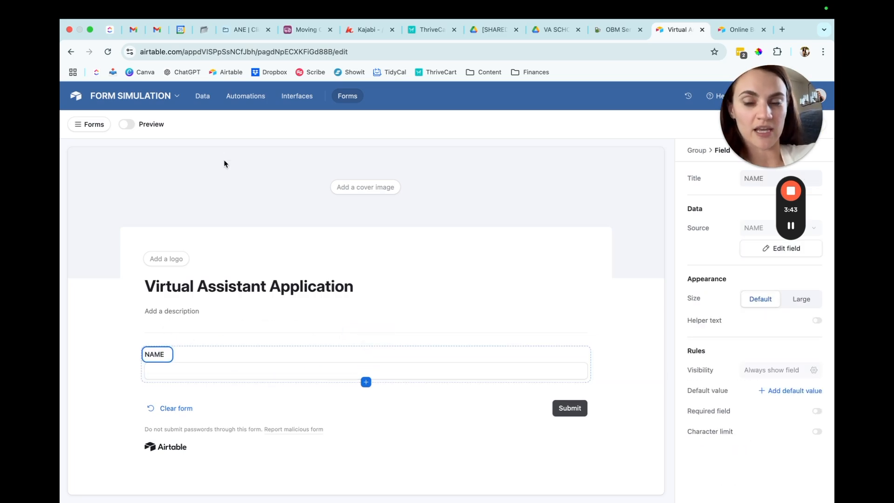
Add a single line text field named FIRST NAME to the APPLICATIONS table.
{"action": "left_click", "coordinate": [207, 95]}
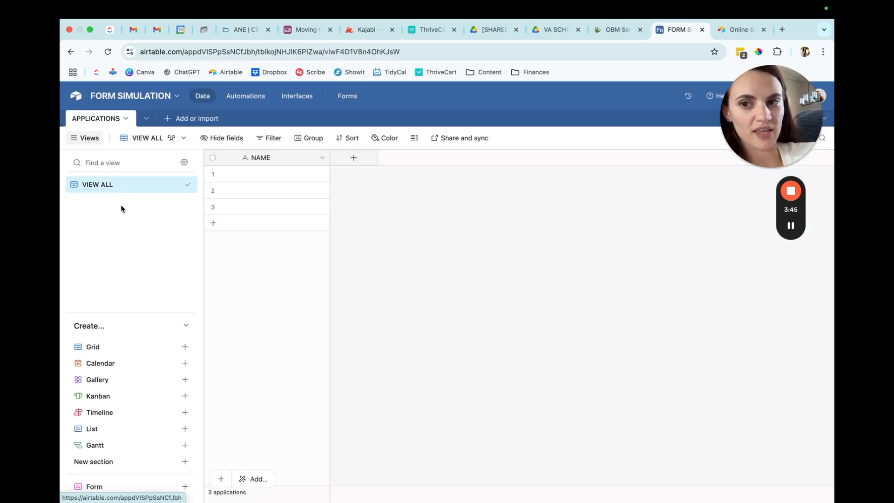
{"action": "left_click", "coordinate": [86, 138]}
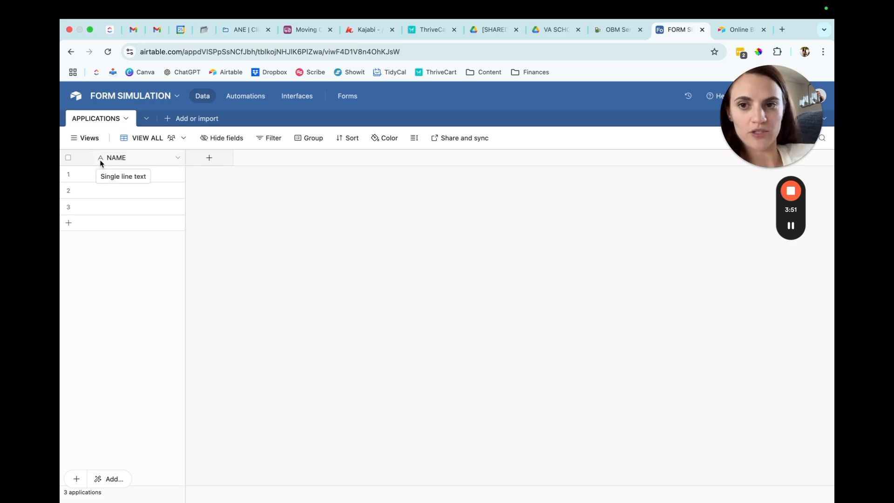
{"action": "left_click", "coordinate": [204, 157]}
{"action": "type", "text": "first"}
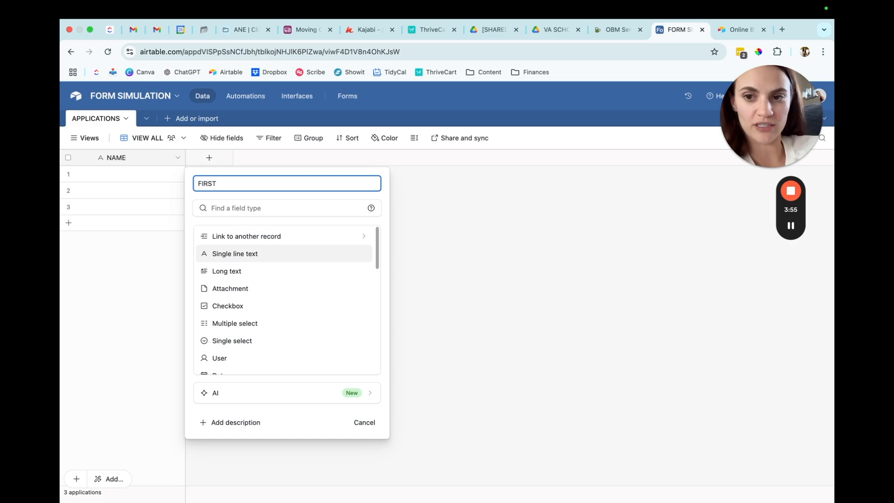
{"action": "left_click", "coordinate": [233, 256]}
{"action": "left_click", "coordinate": [357, 286]}
Add a single line text field named LAST NAME after the FIRST NAME field.
{"action": "left_click", "coordinate": [300, 157]}
{"action": "type", "text": "LAST NAME"}
{"action": "left_click", "coordinate": [316, 253]}
{"action": "left_click", "coordinate": [443, 286]}
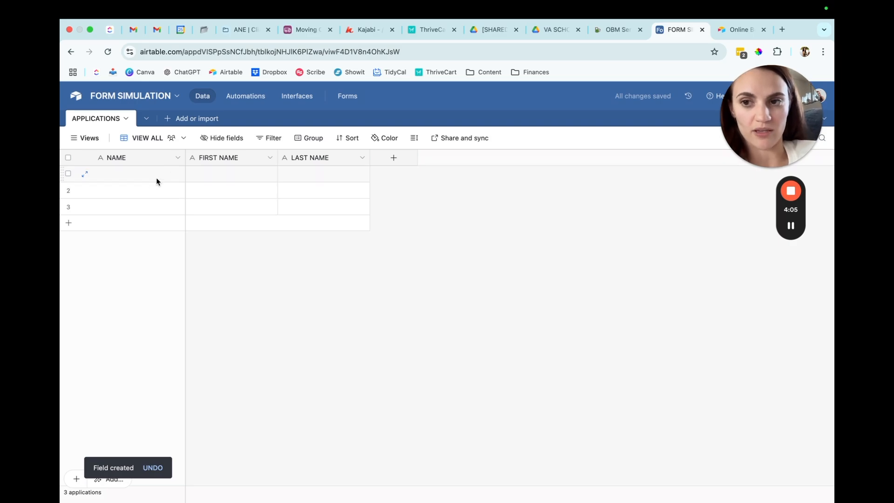
{"action": "left_click", "coordinate": [178, 158]}
{"action": "left_click", "coordinate": [181, 181]}
{"action": "left_click", "coordinate": [172, 240]}
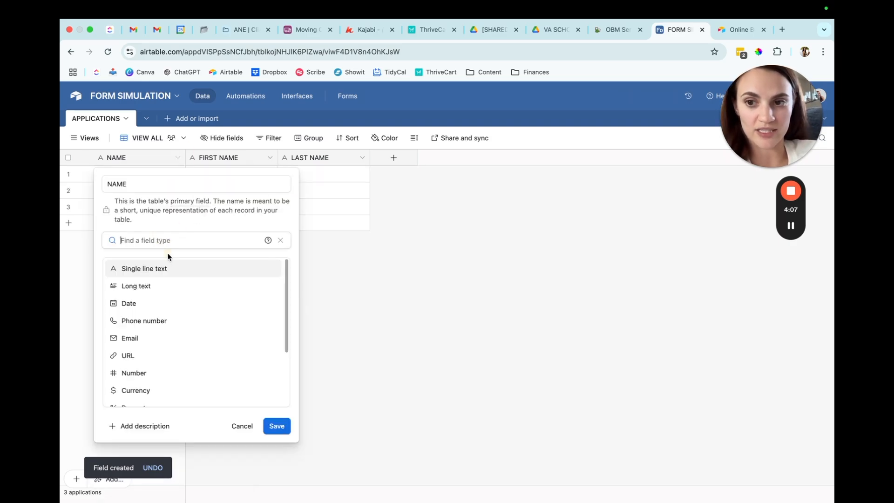
{"action": "type", "text": "FO"}
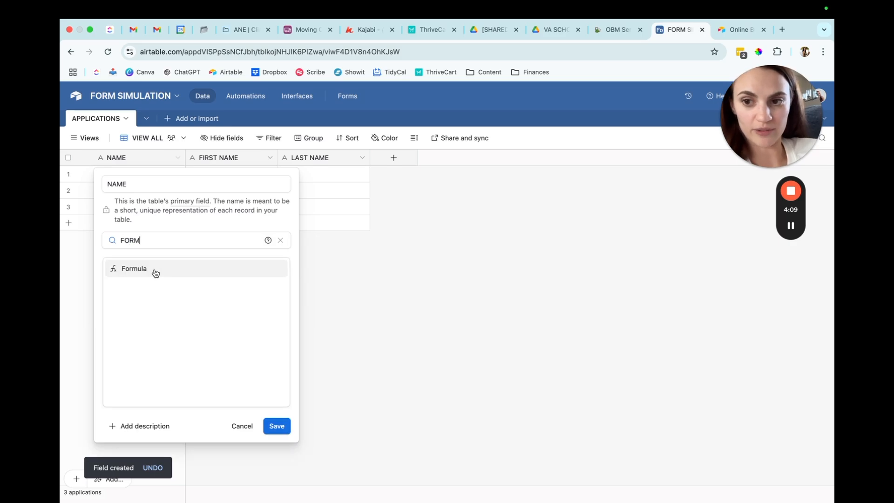
{"action": "type", "text": "RM"}
{"action": "left_click", "coordinate": [155, 273]}
{"action": "left_click", "coordinate": [164, 297]}
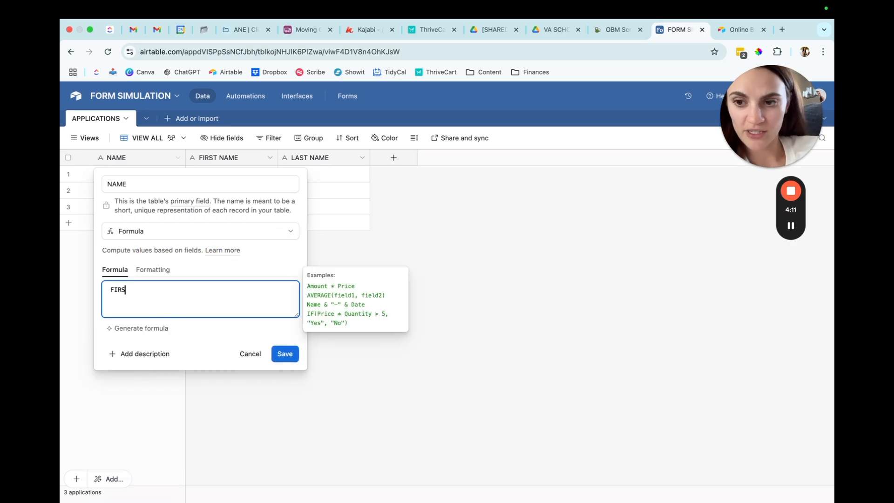
{"action": "type", "text": "FIRSTNA"}
{"action": "key", "text": "BackSpace"}
{"action": "key", "text": "BackSpace"}
{"action": "left_click", "coordinate": [239, 377]}
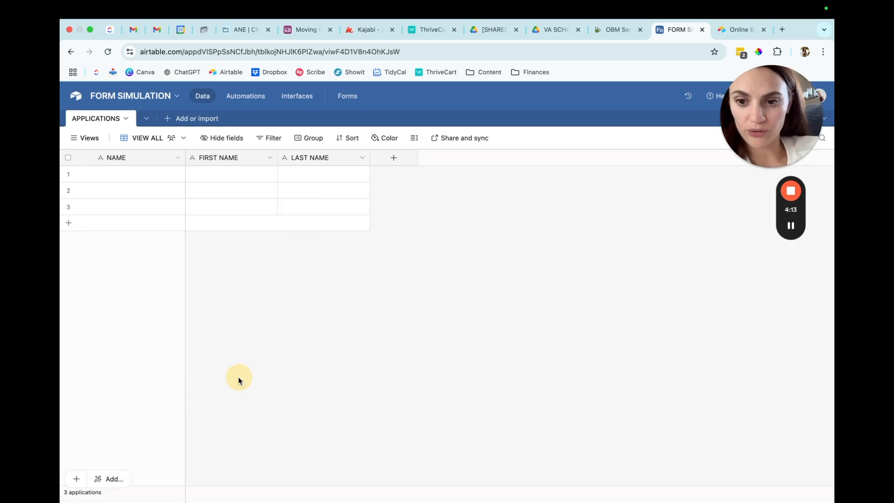
{"action": "left_click", "coordinate": [174, 160]}
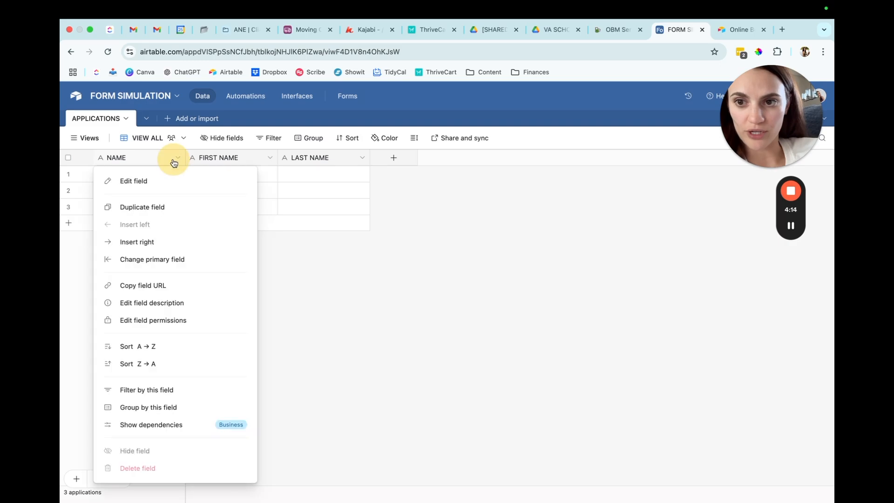
{"action": "left_click", "coordinate": [144, 161]}
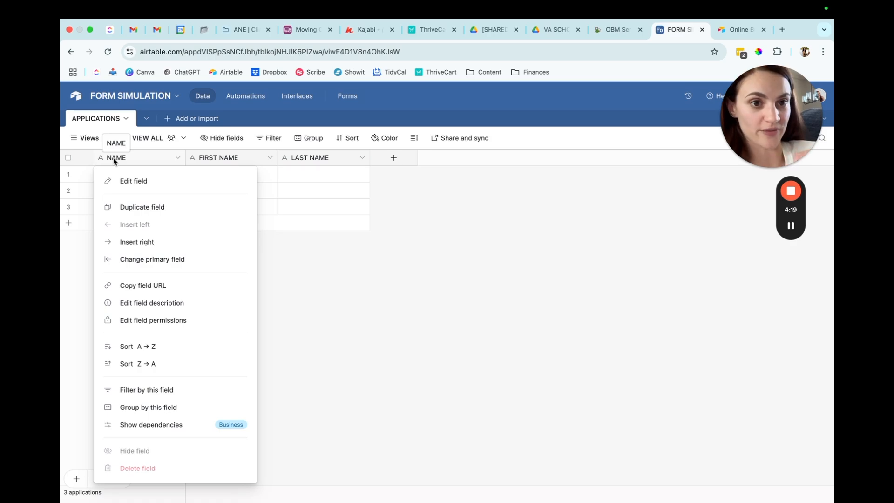
{"action": "left_click", "coordinate": [379, 253]}
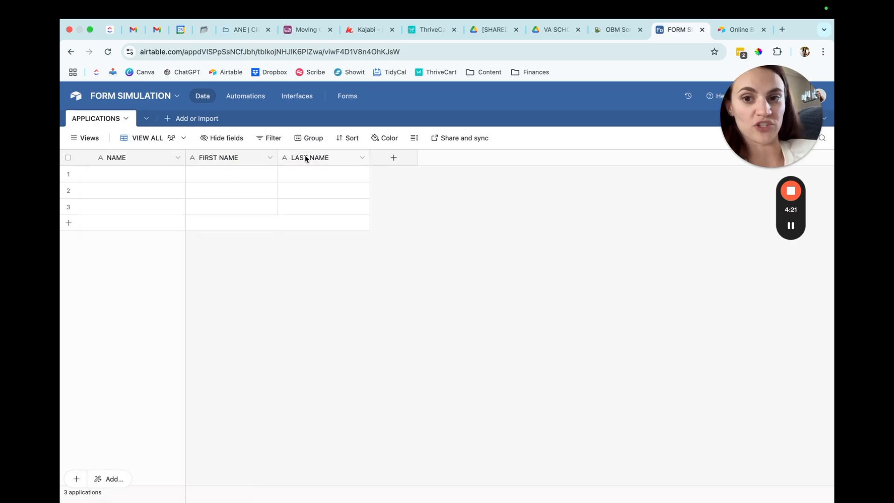
{"action": "left_click", "coordinate": [385, 159]}
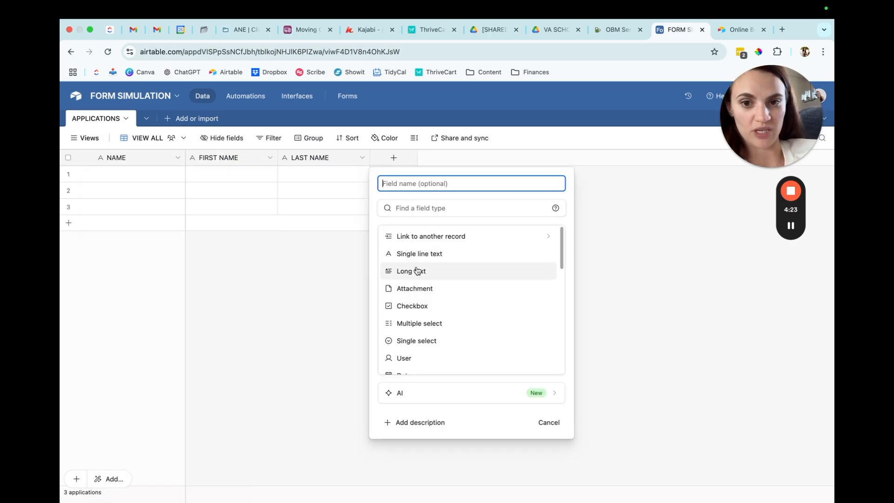
{"action": "left_click", "coordinate": [313, 287]}
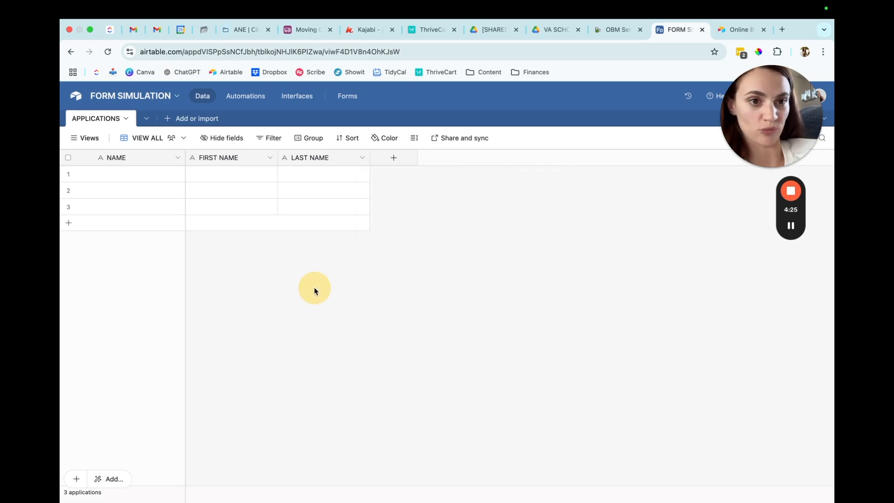
Change the primary NAME field's type to Formula and begin its formula with the FIRST NAME field.
{"action": "left_click", "coordinate": [174, 156]}
{"action": "left_click", "coordinate": [166, 182]}
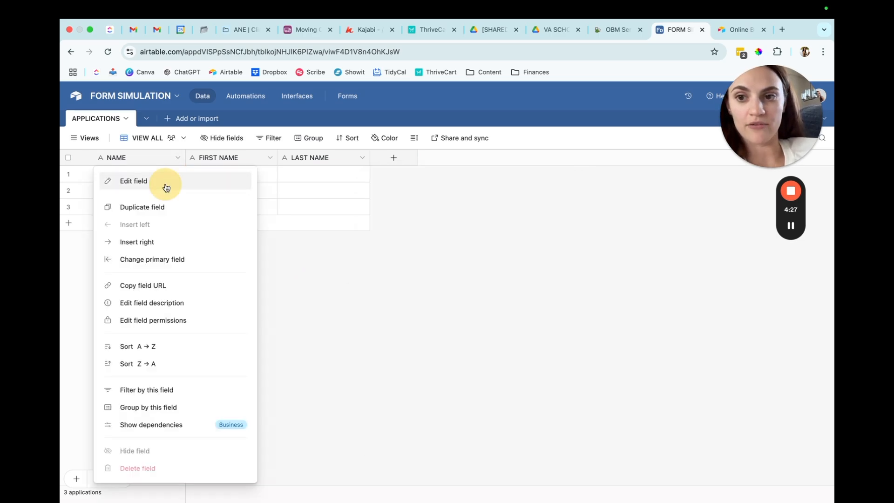
{"action": "left_click", "coordinate": [149, 252]}
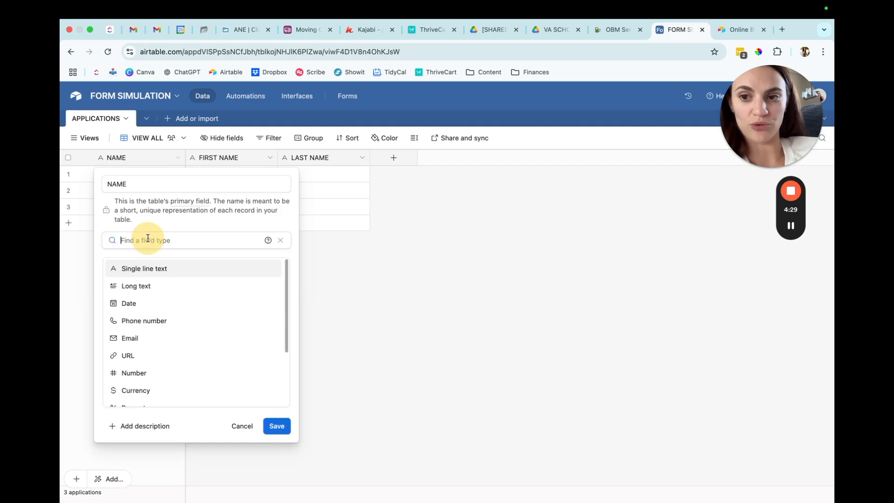
{"action": "type", "text": "FORM"}
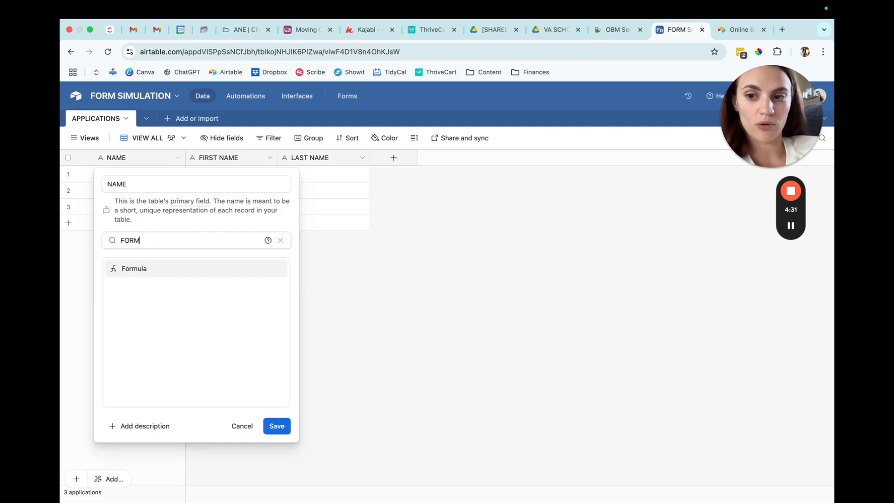
{"action": "left_click", "coordinate": [148, 270]}
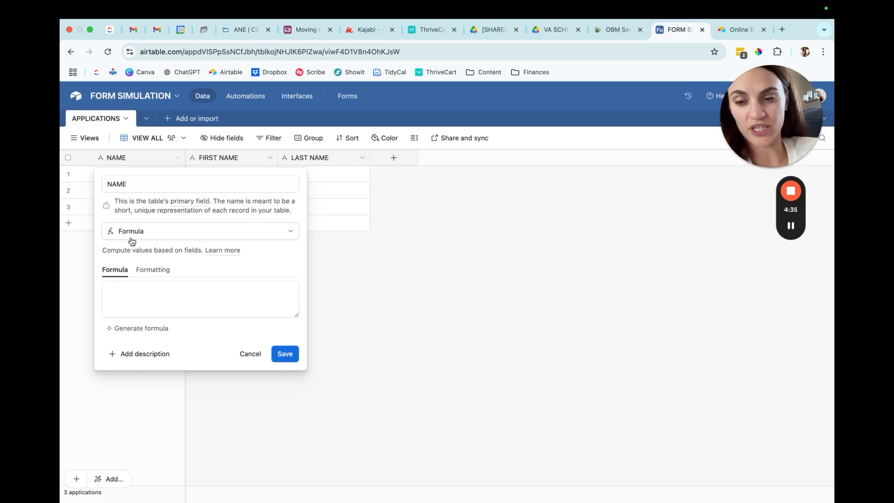
{"action": "left_click", "coordinate": [120, 291]}
{"action": "type", "text": "FIRST"}
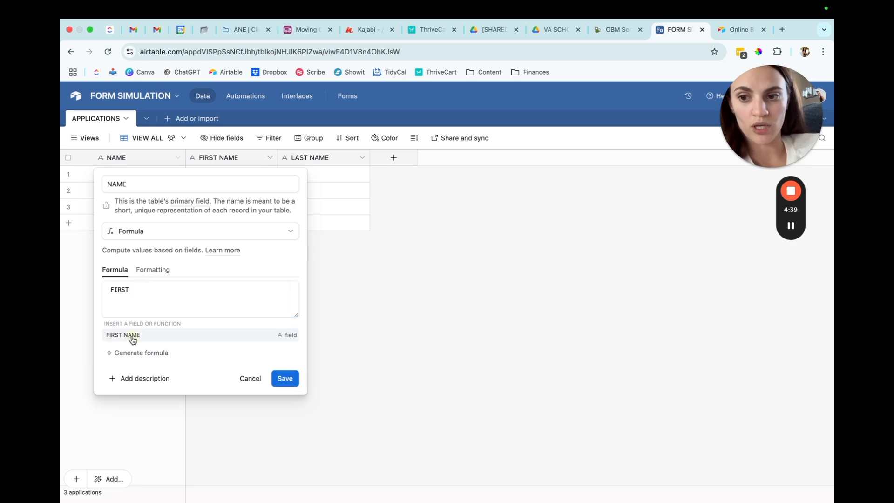
{"action": "left_click", "coordinate": [133, 336]}
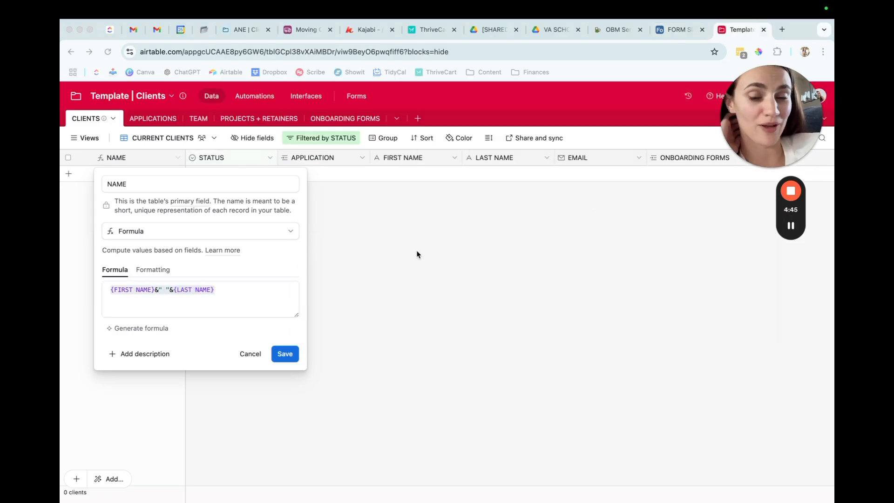
Set the NAME field's formula to {FIRST NAME}&" "&{LAST NAME} in the FORM SIMULATION base, and save the field change.
{"action": "mouse_move", "coordinate": [790, 224]}
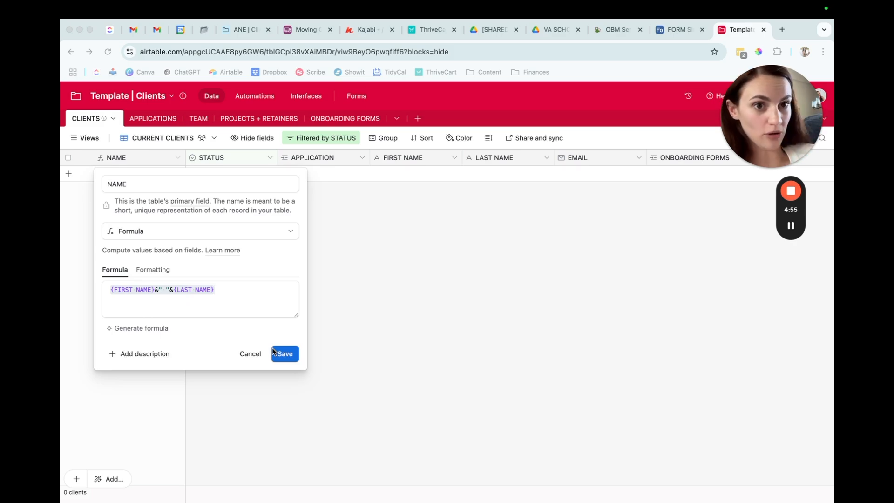
{"action": "left_click", "coordinate": [667, 28]}
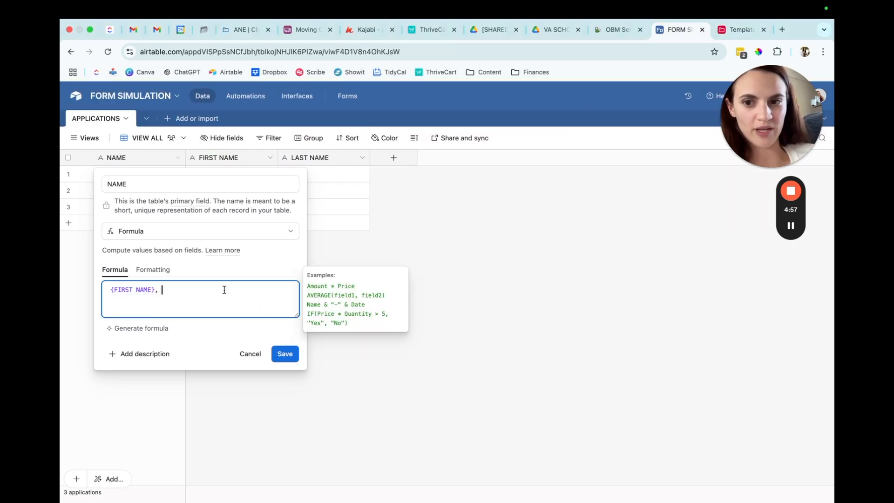
{"action": "key", "text": "super+a"}
{"action": "type", "text": "{FIRST NAME}&\" \"&{LAST NAME}"}
{"action": "left_click", "coordinate": [123, 291]}
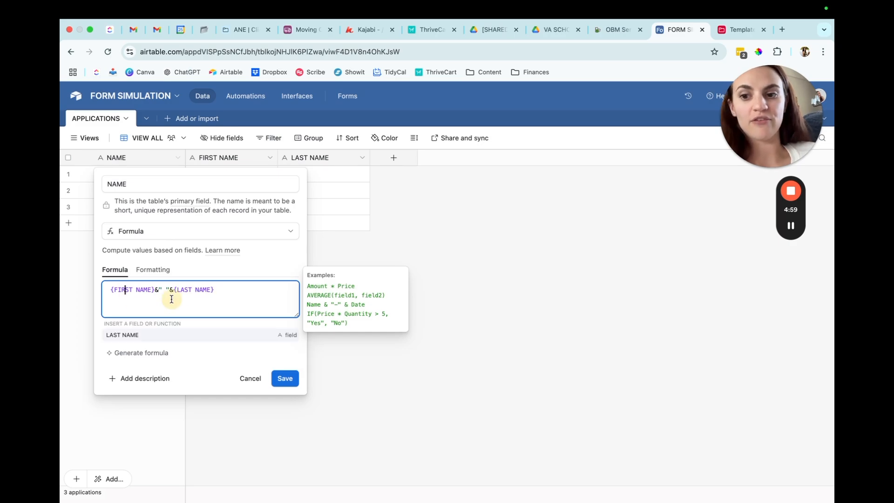
{"action": "left_click", "coordinate": [155, 290]}
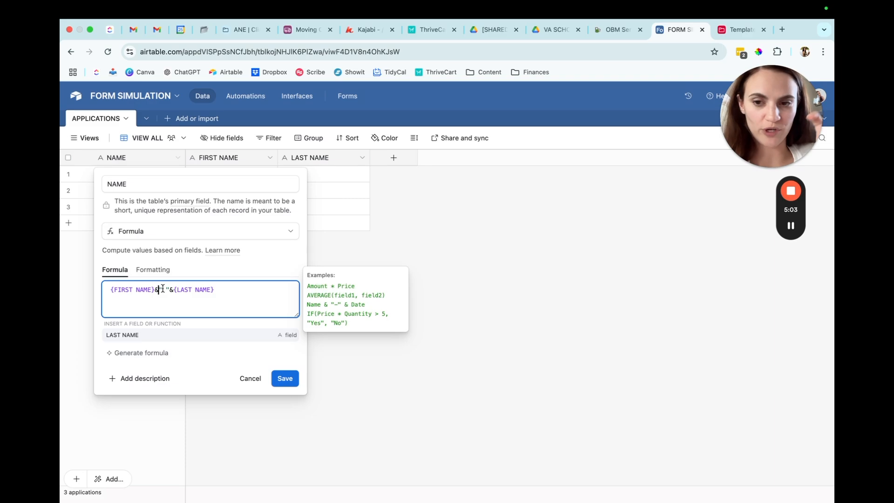
{"action": "left_click", "coordinate": [167, 291]}
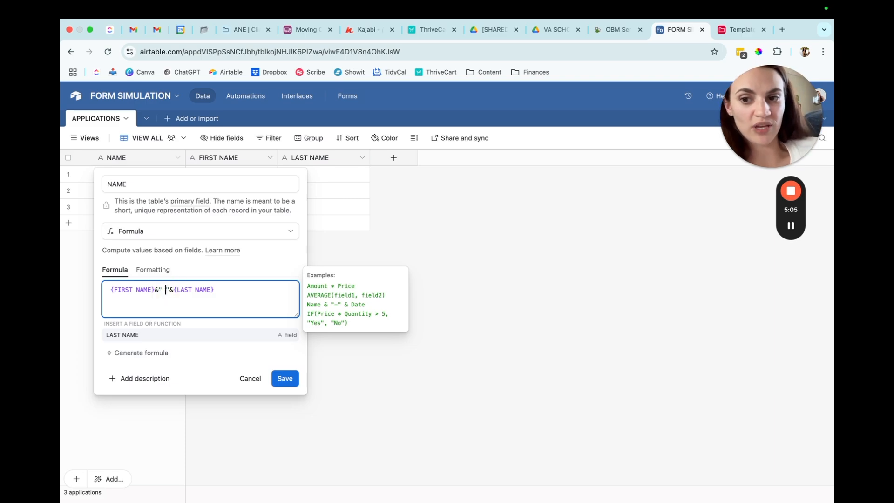
{"action": "left_click", "coordinate": [163, 289]}
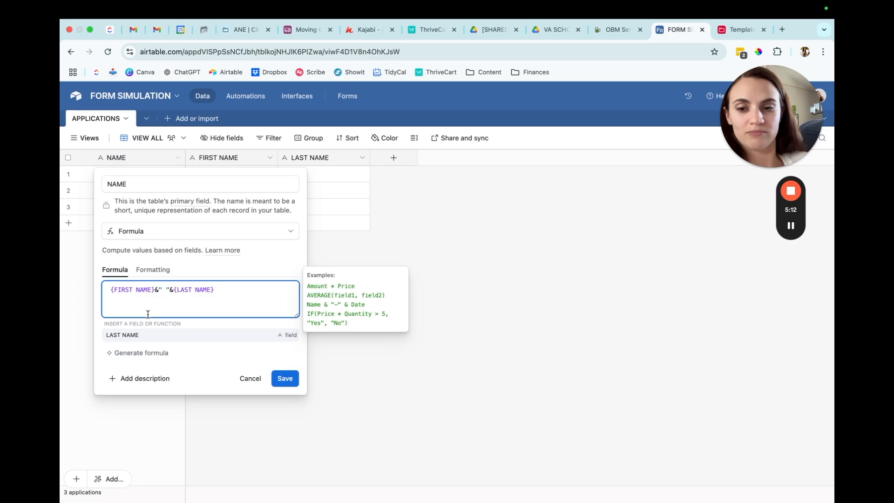
{"action": "left_click", "coordinate": [173, 294]}
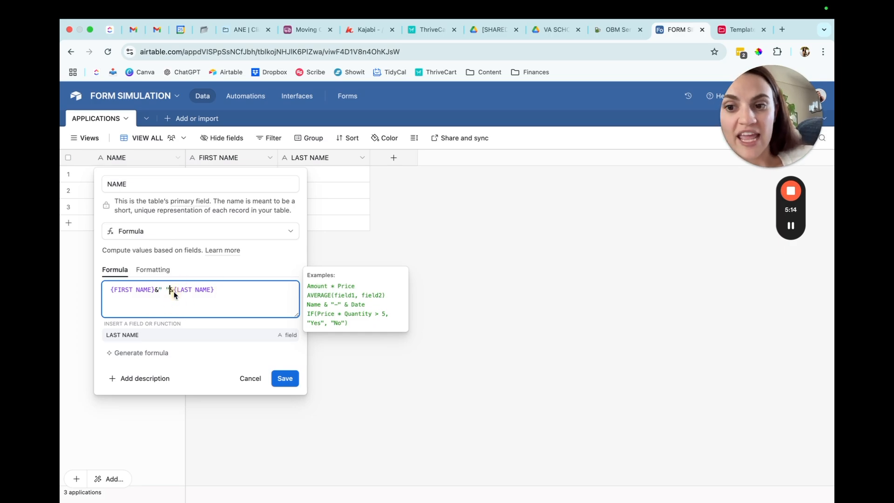
{"action": "left_click", "coordinate": [284, 378]}
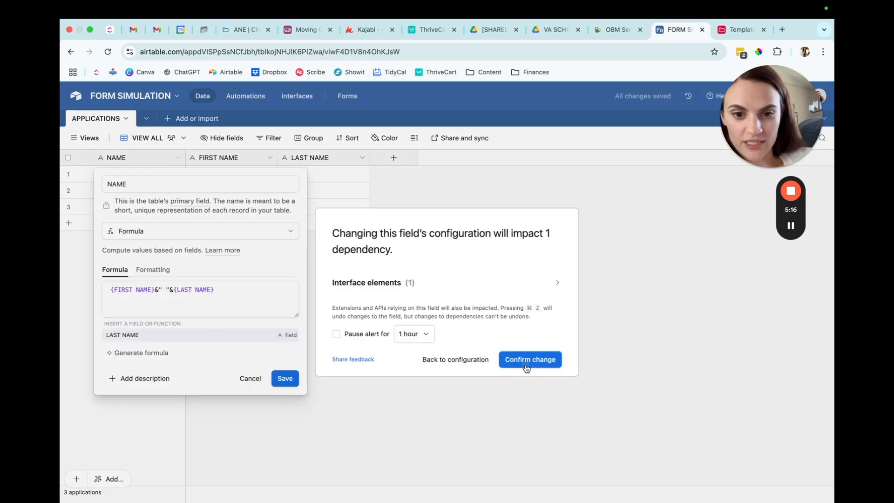
{"action": "left_click", "coordinate": [531, 360]}
Enter a sample applicant's first and last name in the first record of the APPLICATIONS table.
{"action": "left_click", "coordinate": [219, 174]}
{"action": "type", "text": "Feyre"}
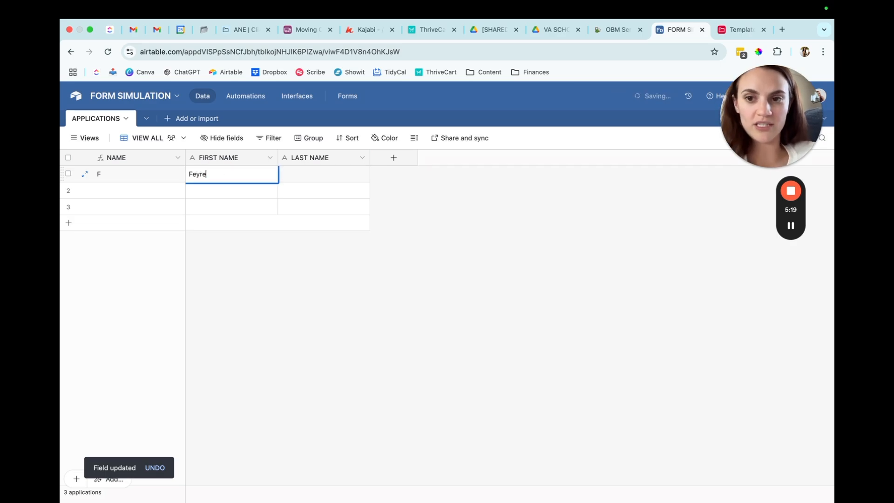
{"action": "key", "text": "Tab"}
{"action": "type", "text": "Arc"}
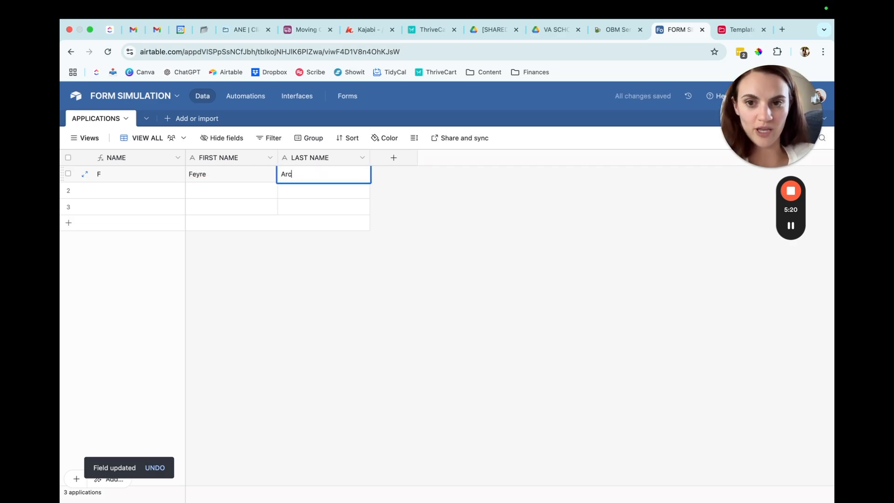
{"action": "left_click", "coordinate": [290, 274]}
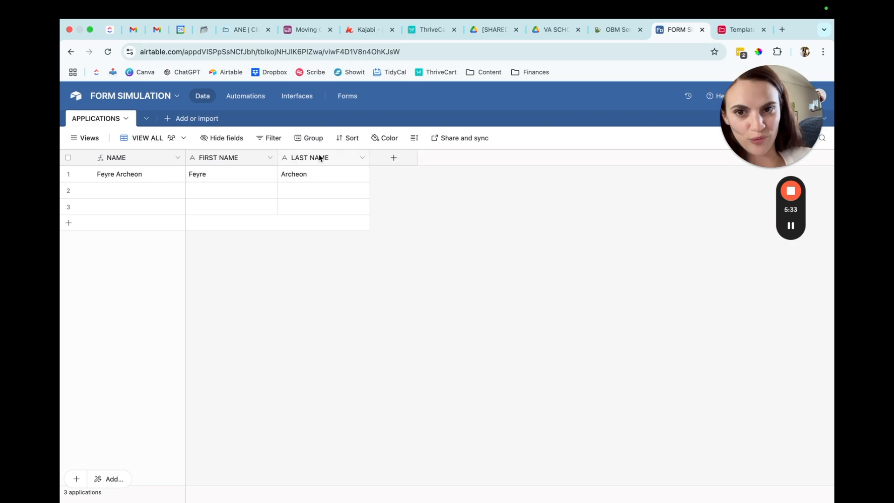
Remove the invalid NAME field from the Virtual Assistant Application form.
{"action": "left_click", "coordinate": [359, 97]}
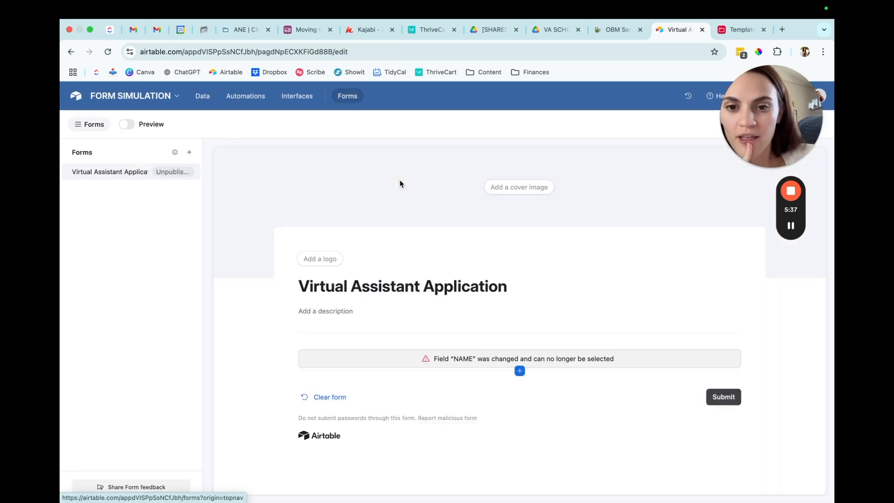
{"action": "left_click", "coordinate": [543, 362]}
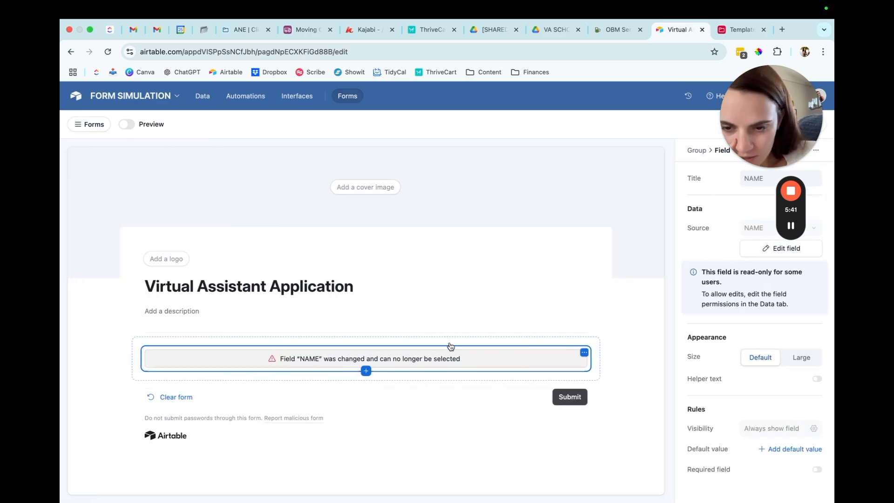
{"action": "left_click", "coordinate": [584, 352]}
{"action": "left_click", "coordinate": [558, 377]}
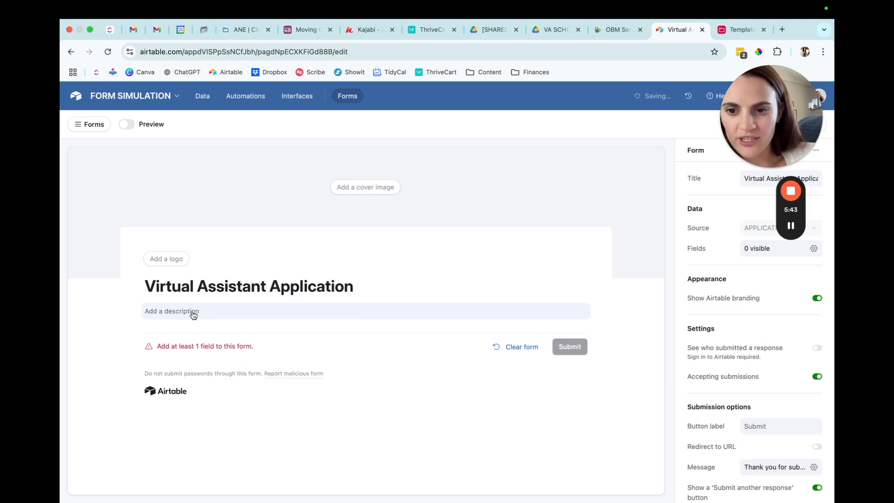
{"action": "left_click", "coordinate": [373, 332]}
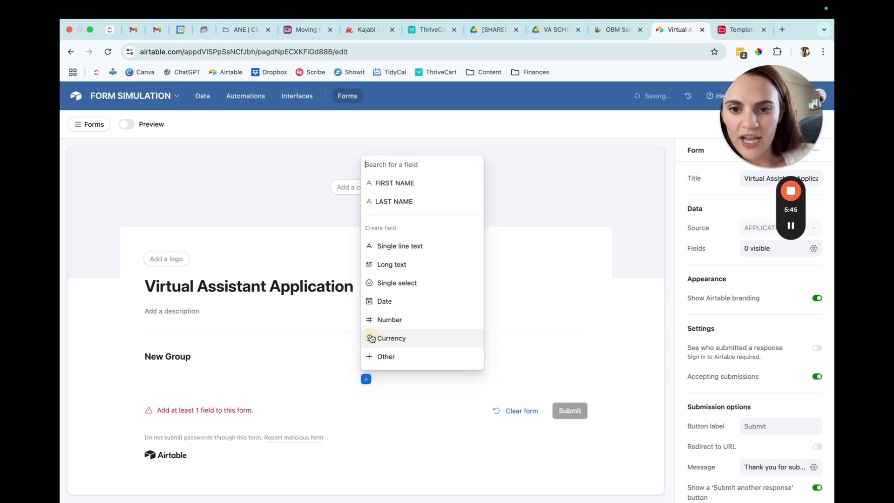
{"action": "left_click", "coordinate": [250, 354]}
{"action": "left_click", "coordinate": [251, 355]}
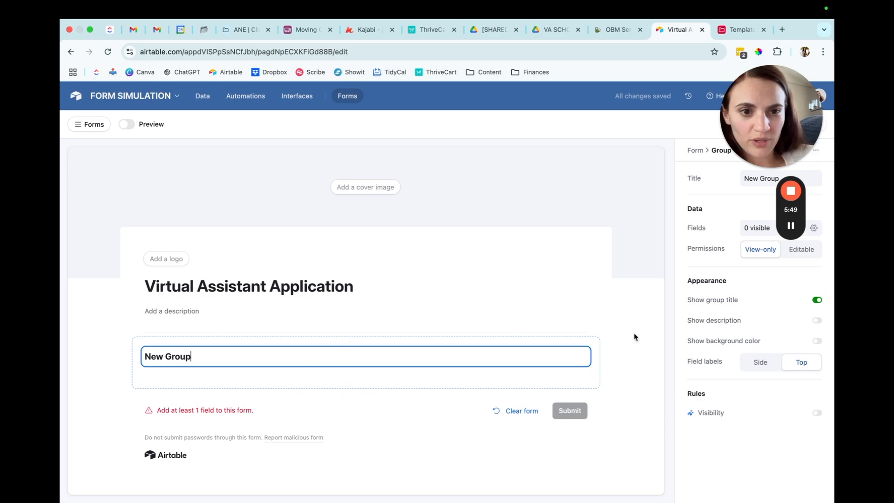
{"action": "left_click_drag", "start_coordinate": [790, 79], "coordinate": [93, 100]}
{"action": "left_click", "coordinate": [253, 355]}
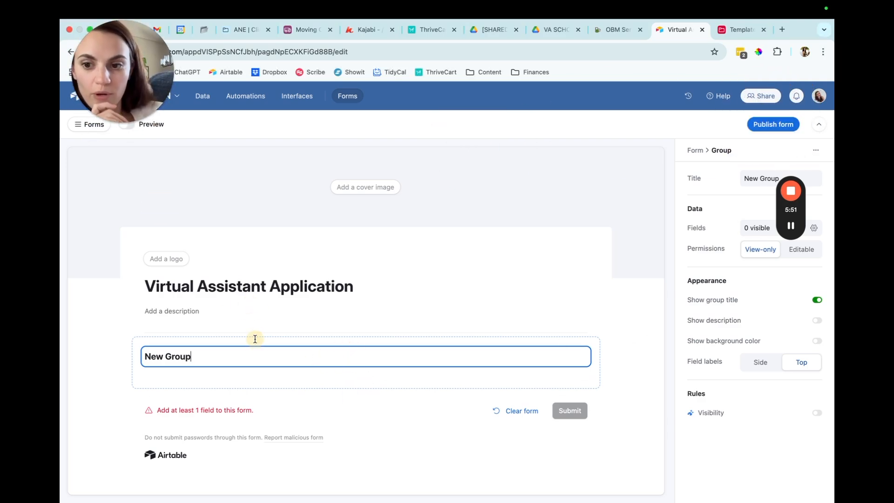
{"action": "left_click", "coordinate": [366, 379]}
{"action": "left_click", "coordinate": [366, 379]}
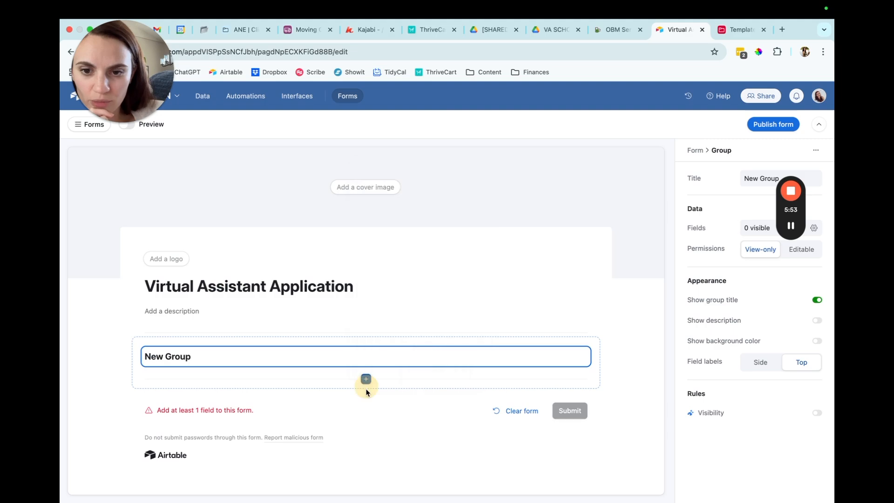
{"action": "left_click", "coordinate": [593, 344]}
{"action": "left_click", "coordinate": [561, 373]}
Add a new group to the form below the description and turn off its group title.
{"action": "mouse_move", "coordinate": [351, 319]}
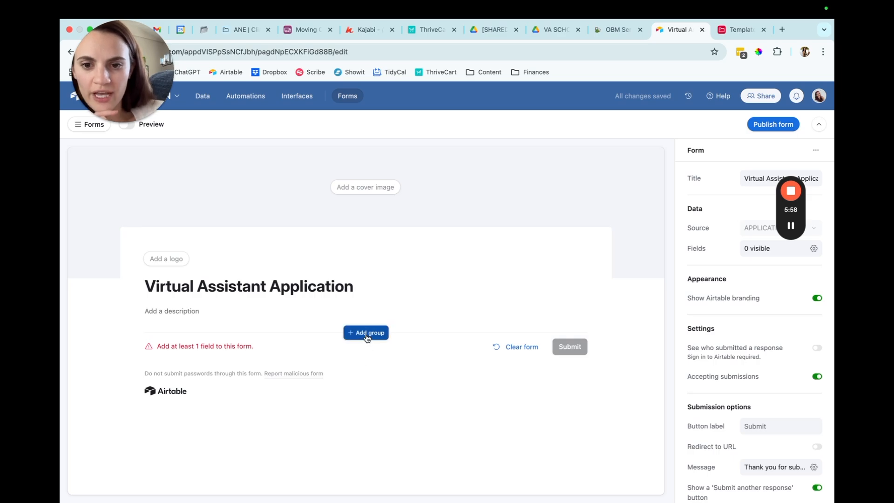
{"action": "left_click", "coordinate": [366, 333]}
{"action": "left_click", "coordinate": [207, 358]}
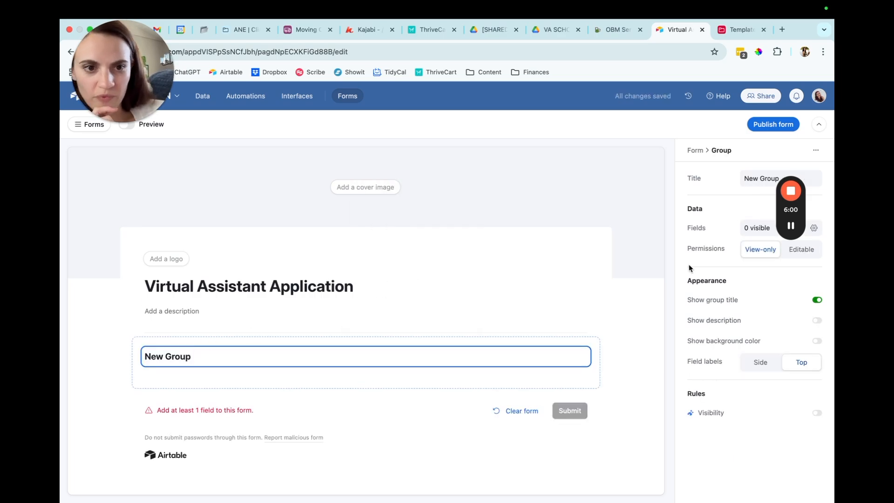
{"action": "left_click", "coordinate": [735, 300]}
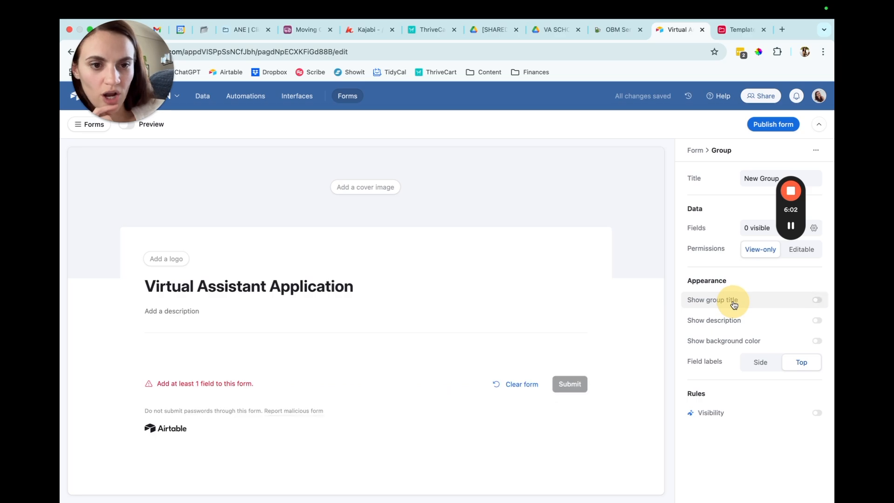
{"action": "left_click", "coordinate": [691, 300]}
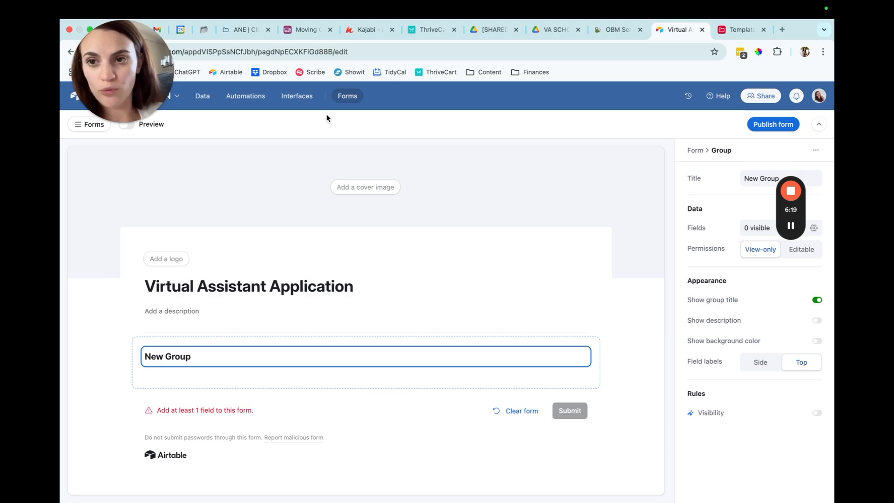
{"action": "left_click_drag", "start_coordinate": [150, 85], "coordinate": [798, 108]}
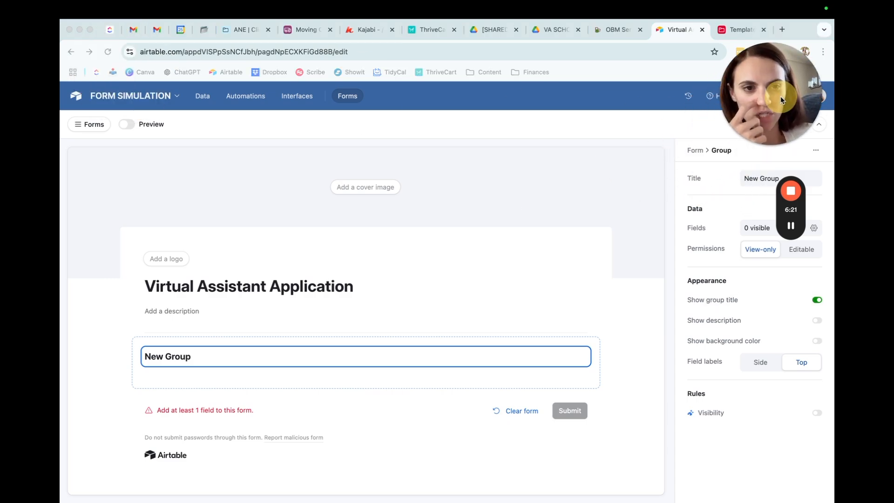
{"action": "left_click", "coordinate": [732, 305]}
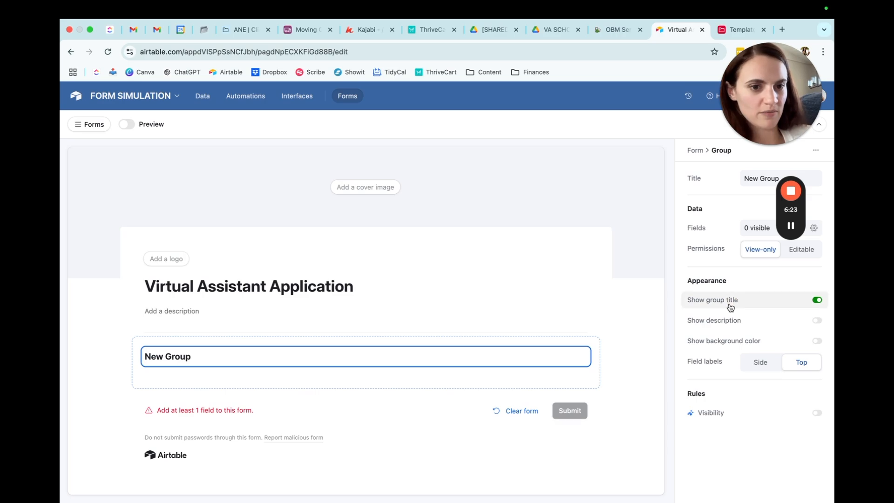
{"action": "left_click", "coordinate": [725, 304]}
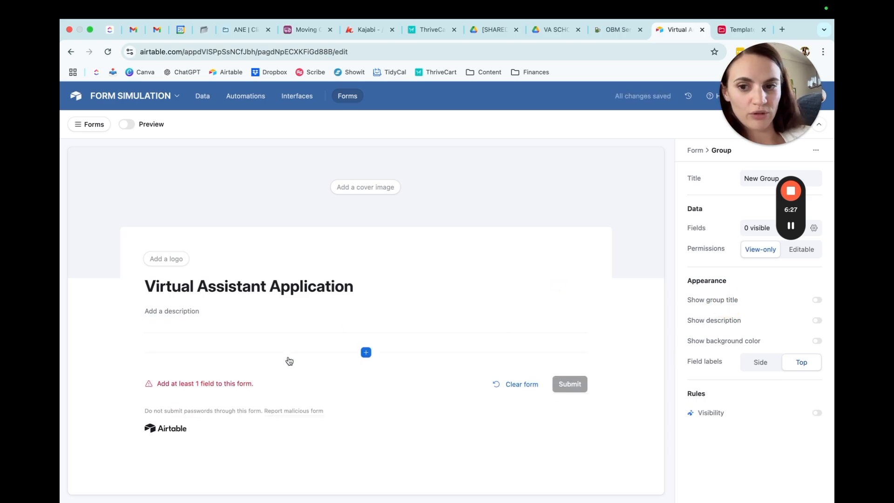
Add the FIRST NAME and LAST NAME fields to the untitled group and place them side by side in one row.
{"action": "left_click", "coordinate": [279, 347]}
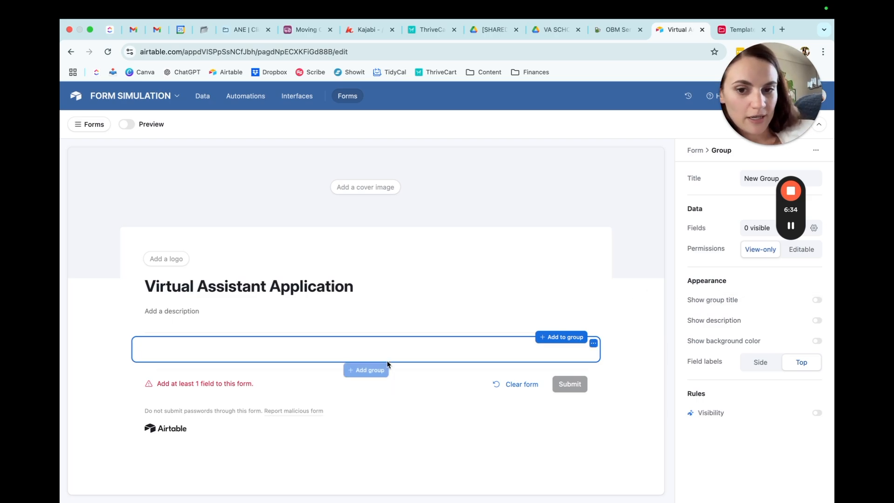
{"action": "left_click", "coordinate": [439, 349]}
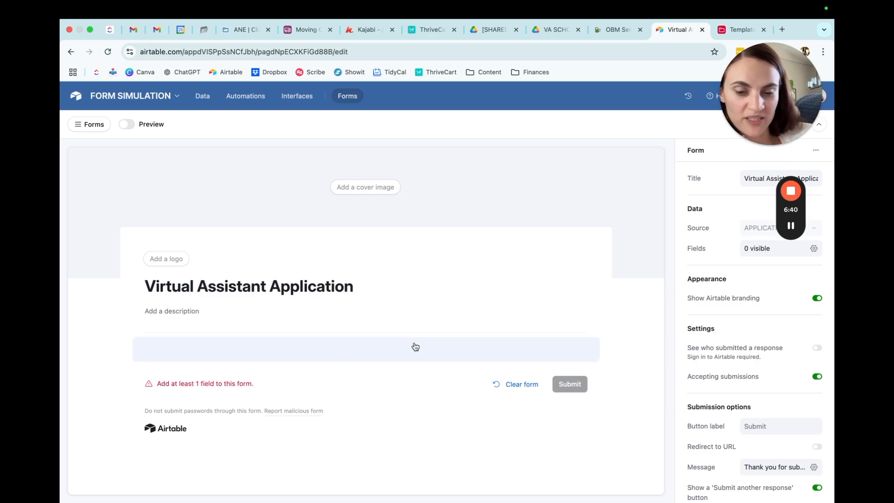
{"action": "left_click", "coordinate": [366, 353]}
{"action": "left_click", "coordinate": [421, 153]}
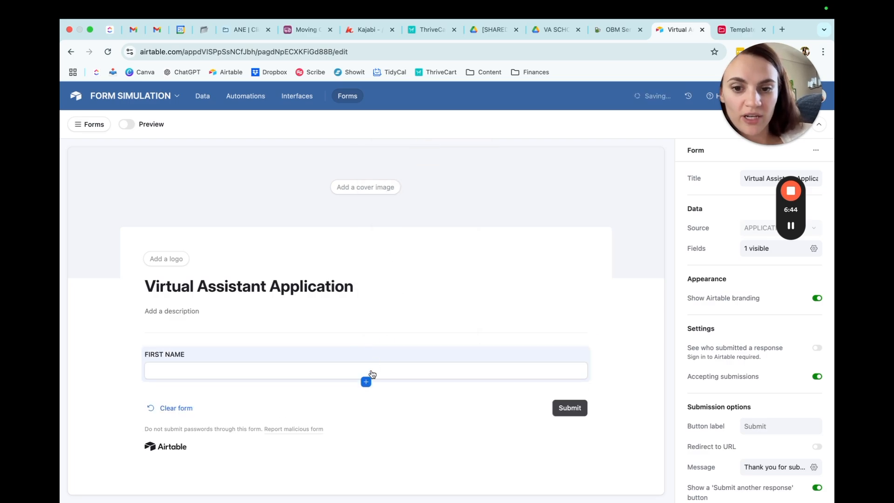
{"action": "left_click", "coordinate": [366, 384]}
{"action": "left_click", "coordinate": [398, 205]}
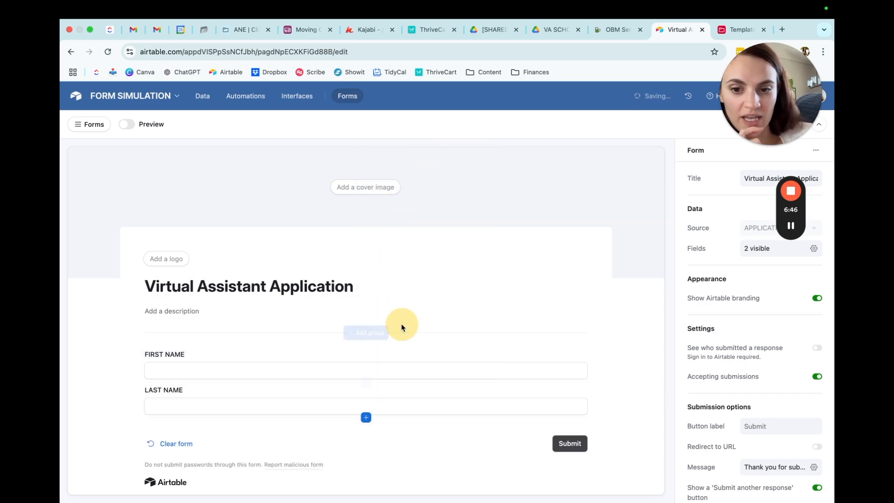
{"action": "left_click_drag", "start_coordinate": [282, 406], "coordinate": [580, 368]}
Change the FIRST NAME field's title on the form to "First Name:".
{"action": "double_click", "coordinate": [168, 354]}
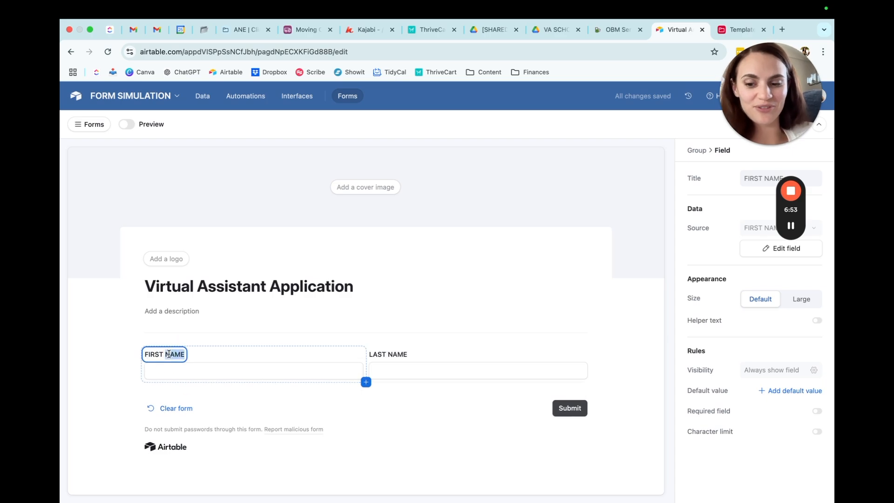
{"action": "key", "text": "super+a"}
{"action": "type", "text": "FIRST"}
{"action": "key", "text": "super+a"}
{"action": "type", "text": "First Name:"}
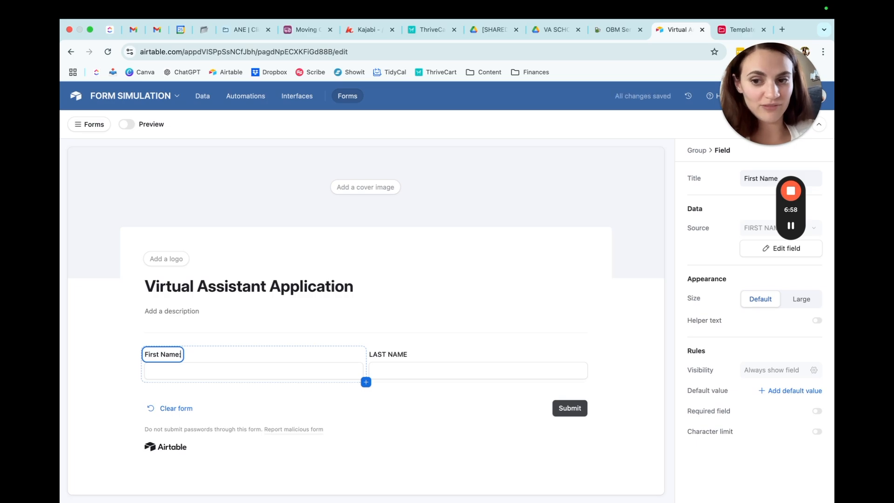
Change the LAST NAME field's title on the form to "Last Name:".
{"action": "key", "text": "Tab"}
{"action": "double_click", "coordinate": [401, 354]}
{"action": "key", "text": "super+a"}
{"action": "type", "text": "L"}
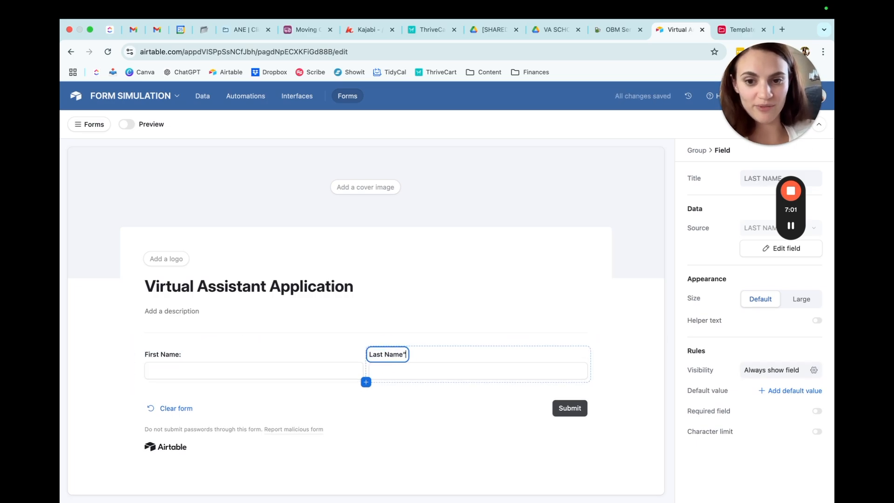
Make both the First Name: and Last Name: fields required on the form.
{"action": "left_click", "coordinate": [299, 350]}
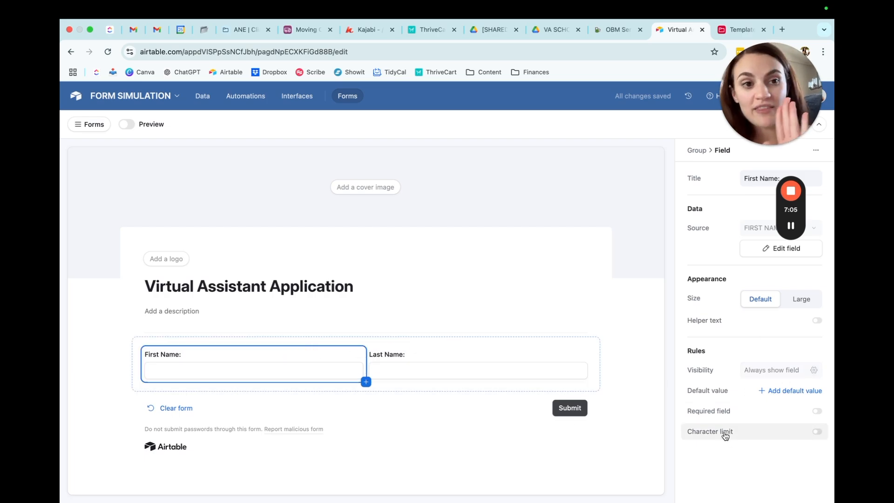
{"action": "left_click", "coordinate": [720, 412]}
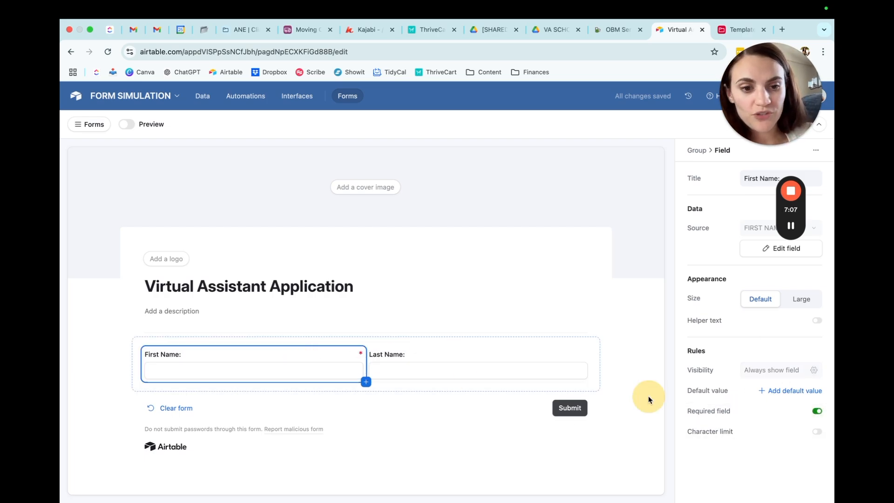
{"action": "left_click", "coordinate": [401, 370]}
{"action": "left_click", "coordinate": [711, 412]}
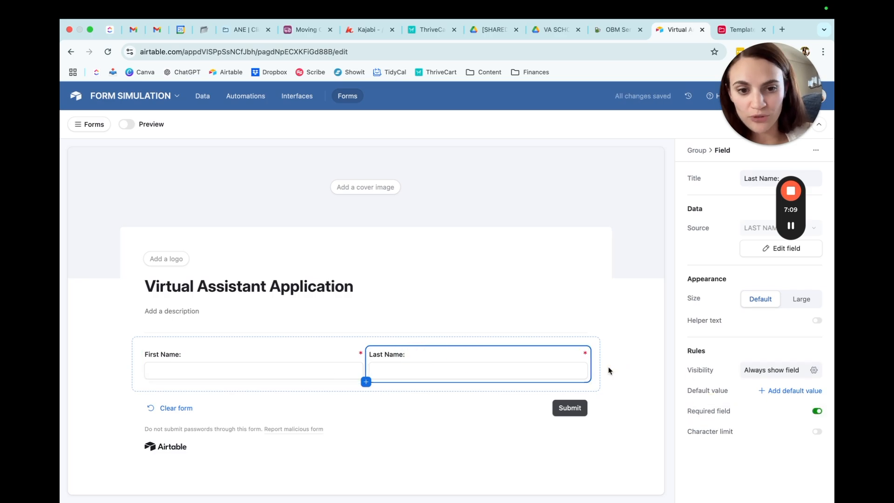
{"action": "left_click", "coordinate": [608, 370]}
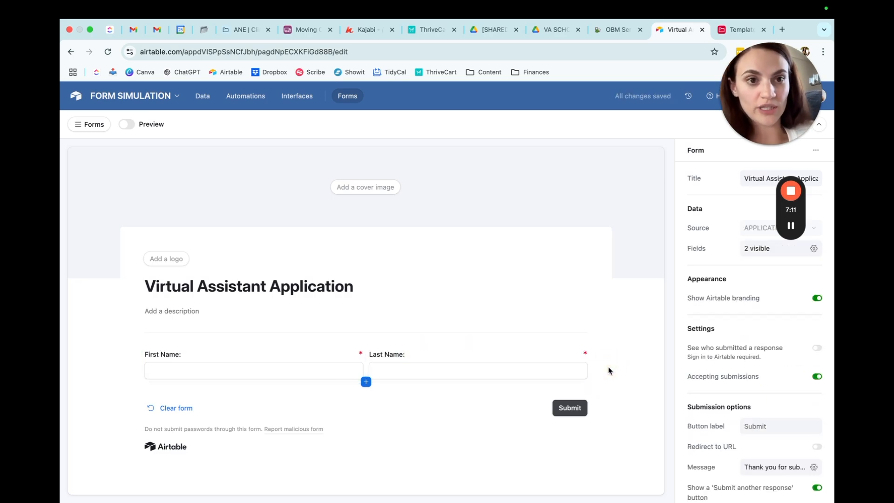
{"action": "left_click", "coordinate": [207, 374]}
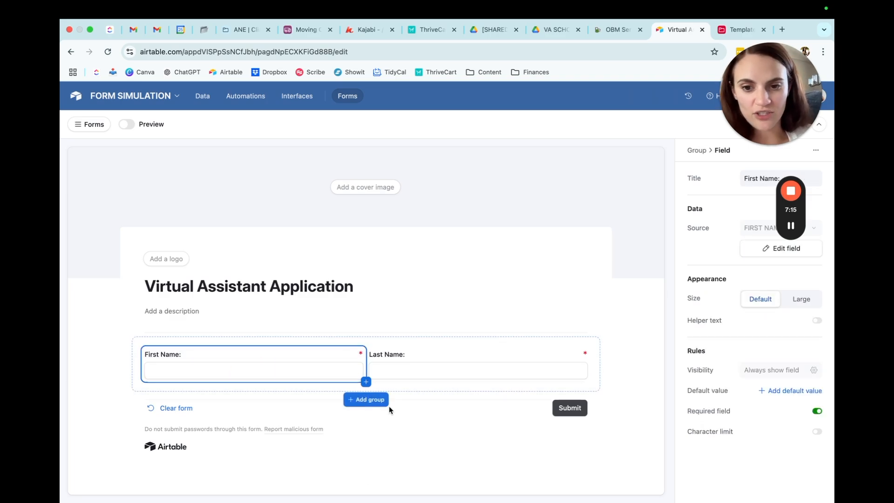
{"action": "left_click", "coordinate": [366, 382]}
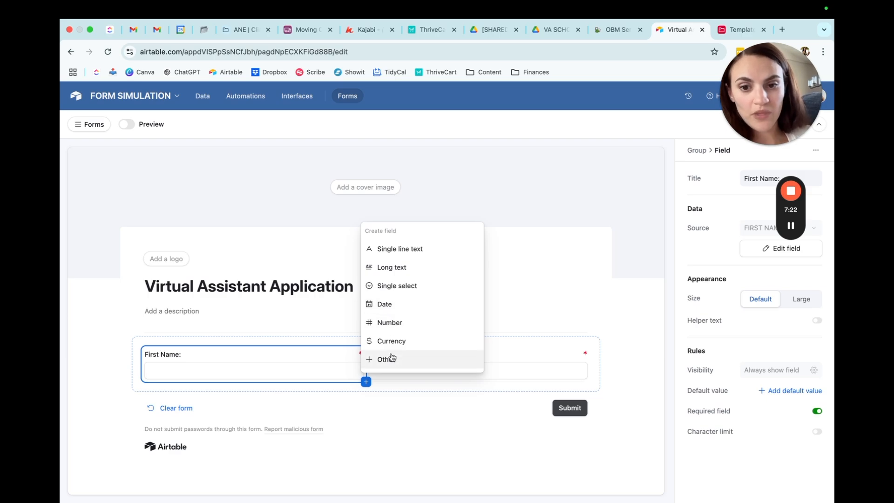
{"action": "left_click", "coordinate": [377, 435]}
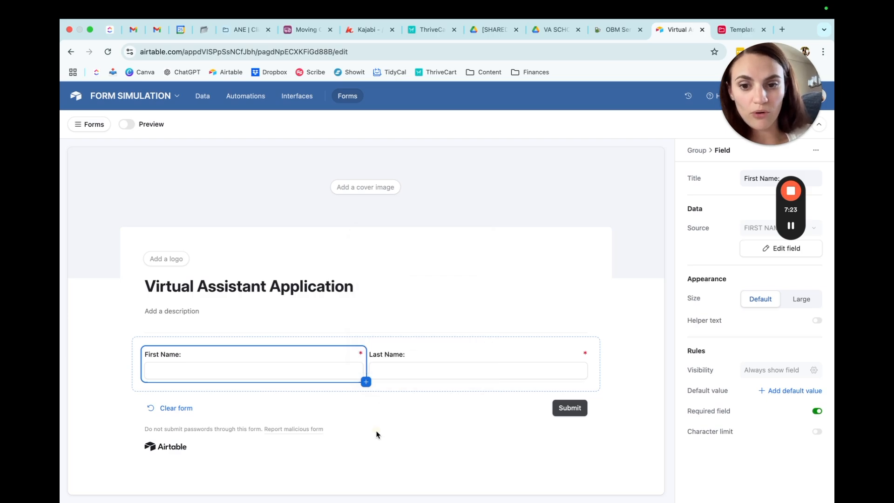
{"action": "left_click", "coordinate": [367, 382]}
{"action": "left_click", "coordinate": [394, 229]}
{"action": "left_click", "coordinate": [387, 364]}
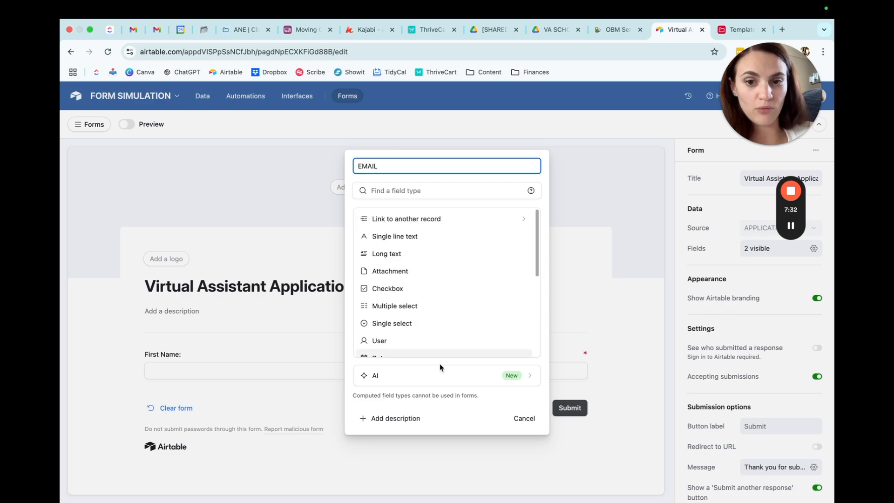
{"action": "left_click", "coordinate": [521, 419]}
{"action": "left_click", "coordinate": [368, 384]}
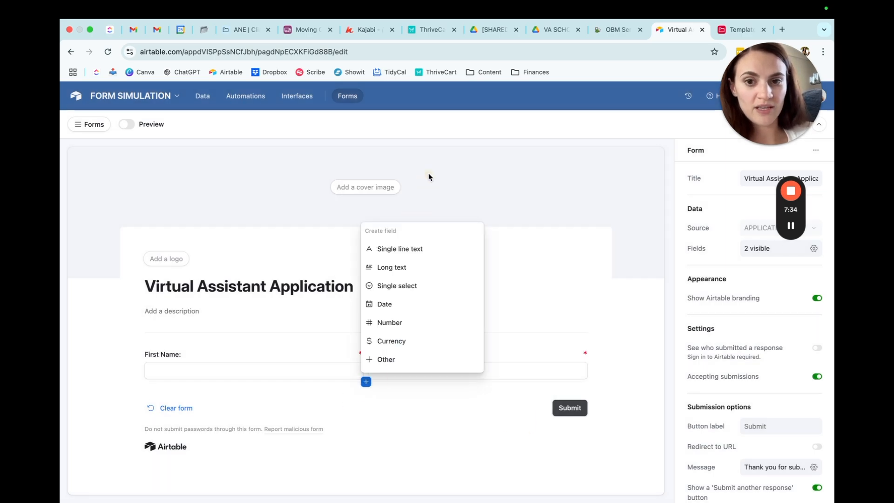
{"action": "left_click", "coordinate": [404, 367]}
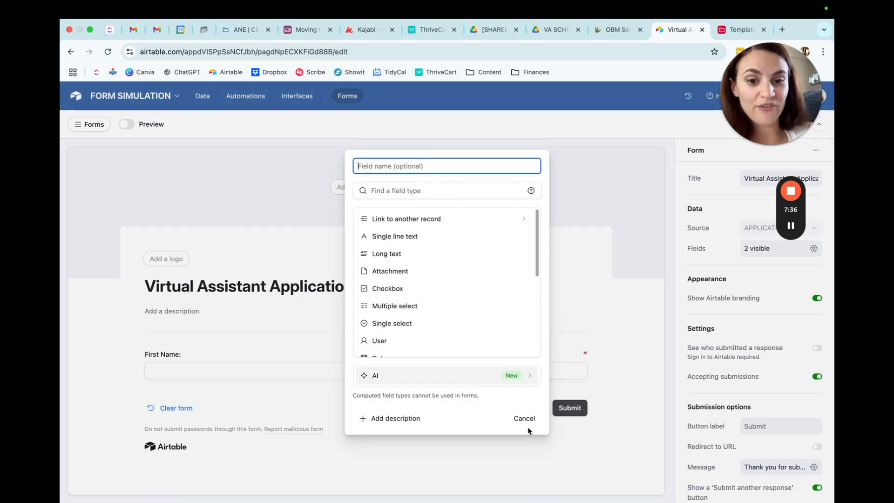
{"action": "left_click", "coordinate": [253, 194]}
{"action": "left_click", "coordinate": [208, 100]}
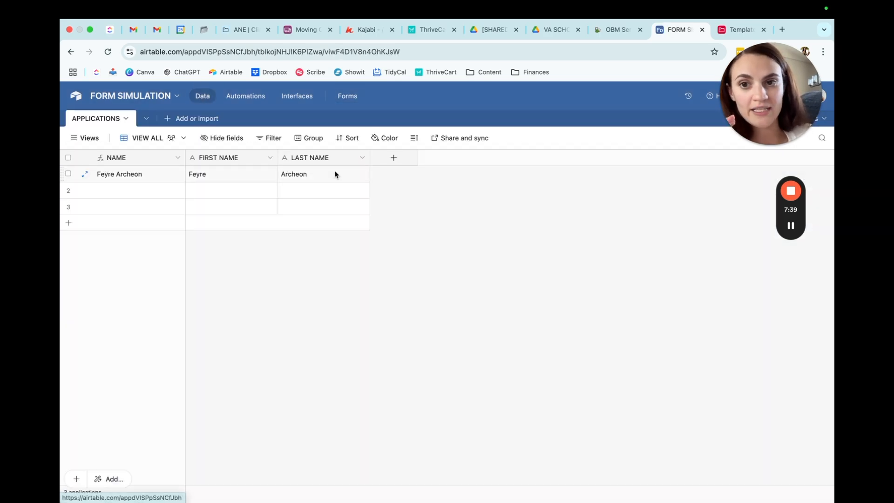
{"action": "left_click", "coordinate": [344, 97]}
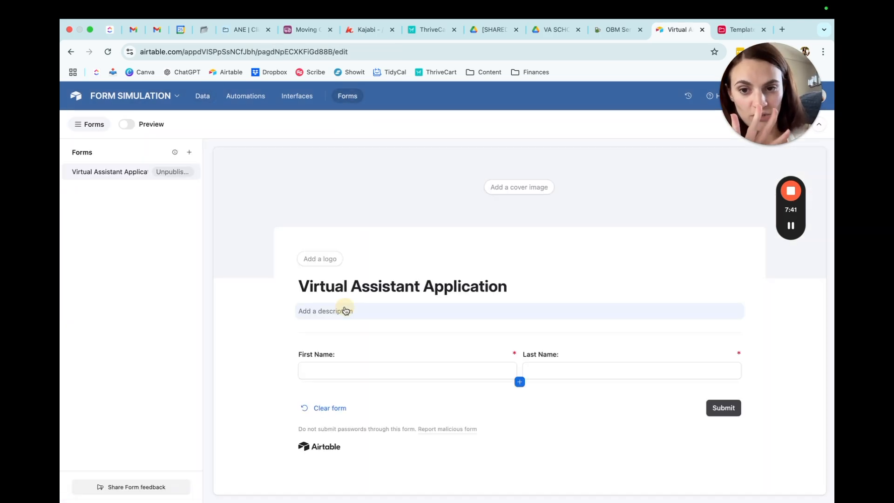
Create a new form field named EMAIL with the Email field type below the first and last name fields.
{"action": "left_click", "coordinate": [520, 382]}
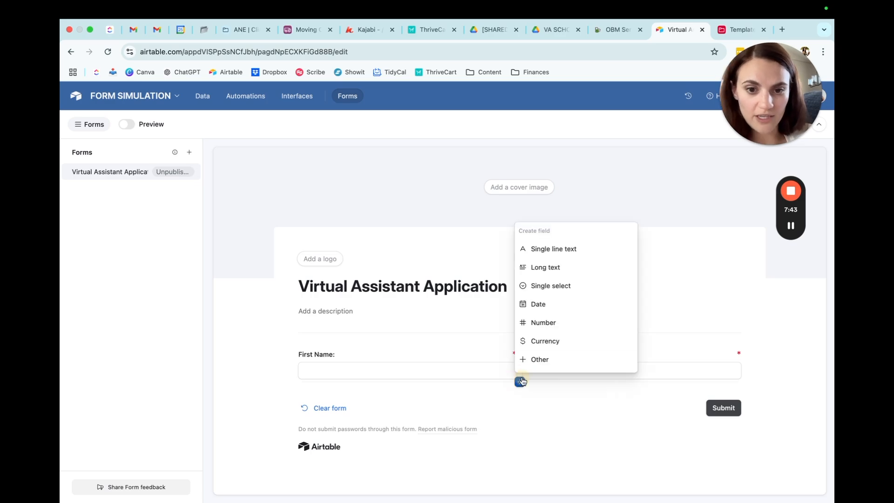
{"action": "left_click", "coordinate": [540, 360]}
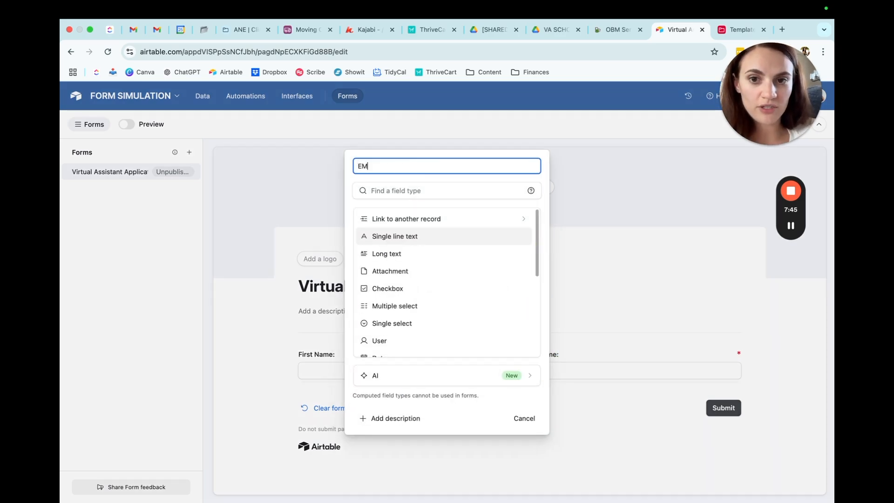
{"action": "left_click", "coordinate": [404, 189]}
{"action": "type", "text": "EM"}
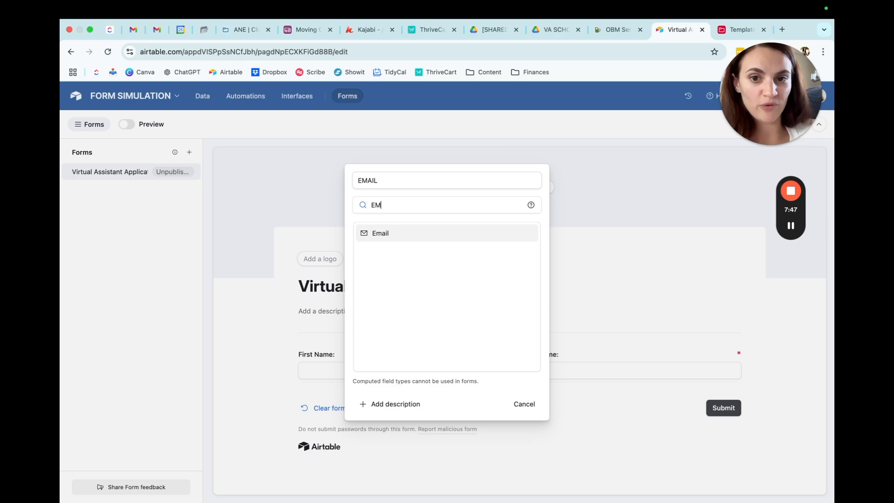
{"action": "left_click", "coordinate": [394, 240]}
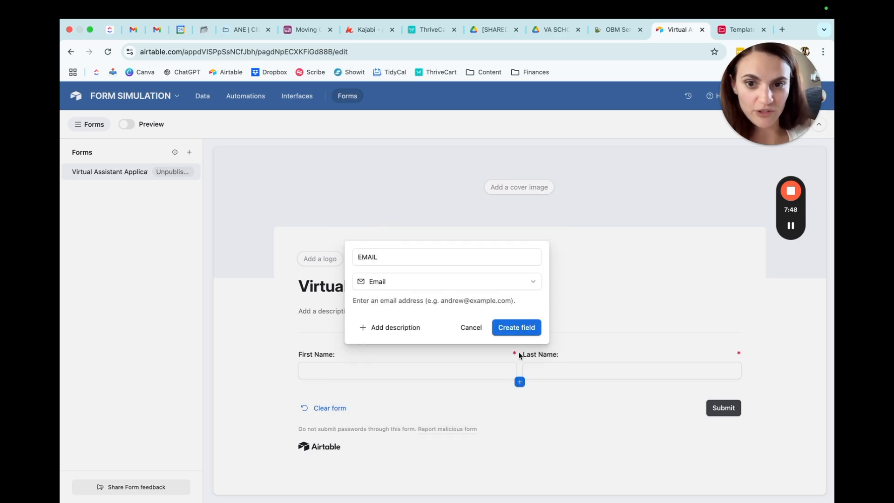
{"action": "left_click", "coordinate": [527, 330]}
Change the EMAIL field's title on the form to "Email:".
{"action": "left_click", "coordinate": [311, 391]}
{"action": "key", "text": "super+a"}
{"action": "left_click", "coordinate": [123, 397]}
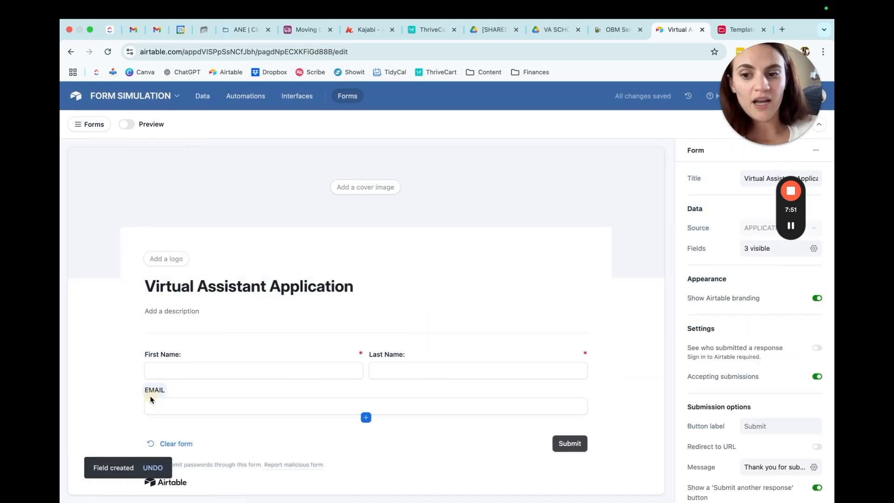
{"action": "left_click", "coordinate": [153, 390]}
{"action": "type", "text": "Ema"}
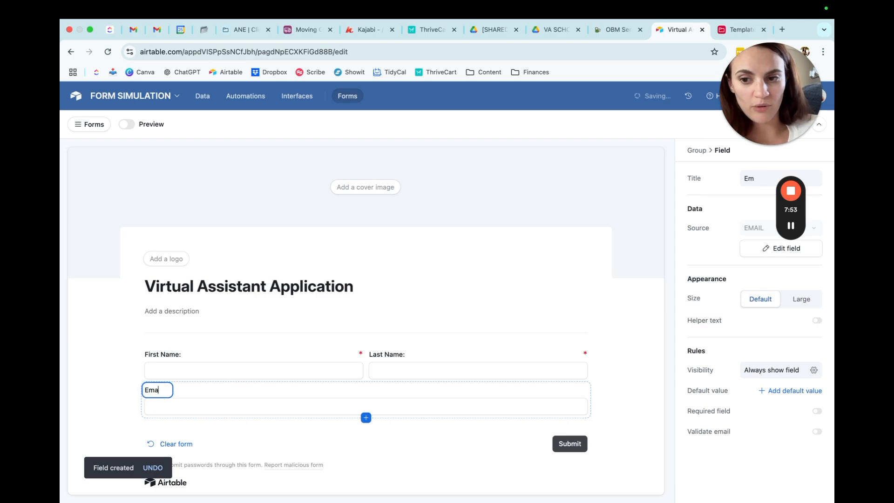
{"action": "type", "text": "il:"}
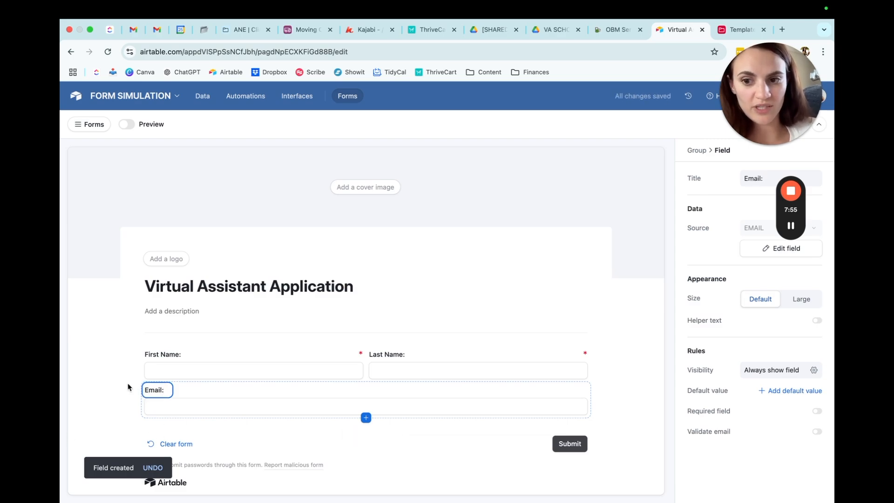
{"action": "left_click", "coordinate": [118, 385]}
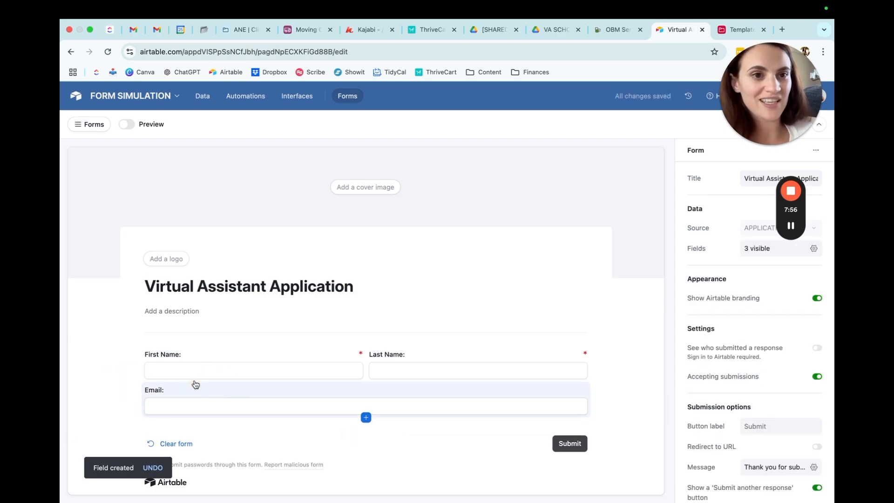
Make the Email: field required on the form.
{"action": "left_click", "coordinate": [244, 400]}
{"action": "left_click", "coordinate": [817, 410]}
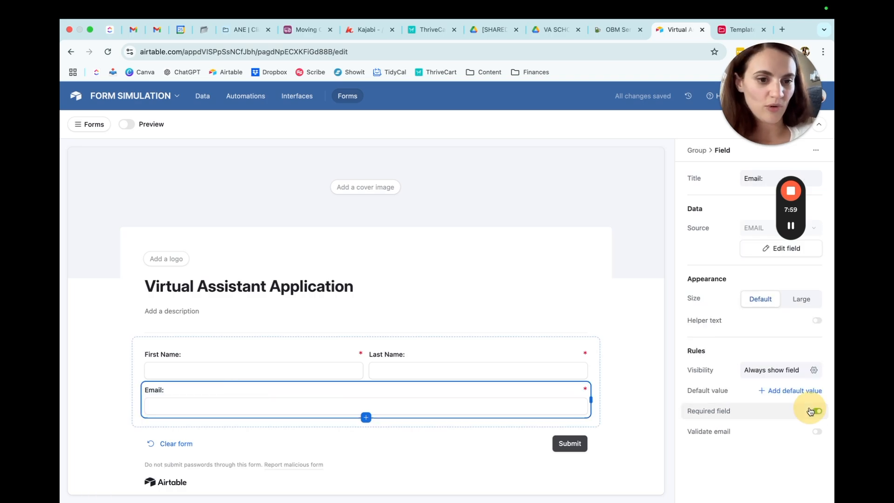
{"action": "left_click", "coordinate": [596, 365]}
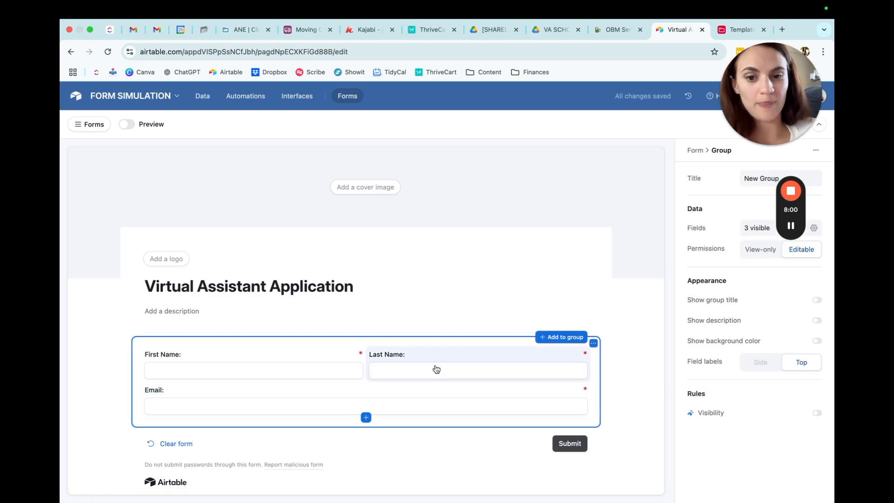
Check the APPLICATIONS table's fields and review the questions of the Online Business Management Retainer Application form in the Template | Clients base.
{"action": "left_click", "coordinate": [203, 96]}
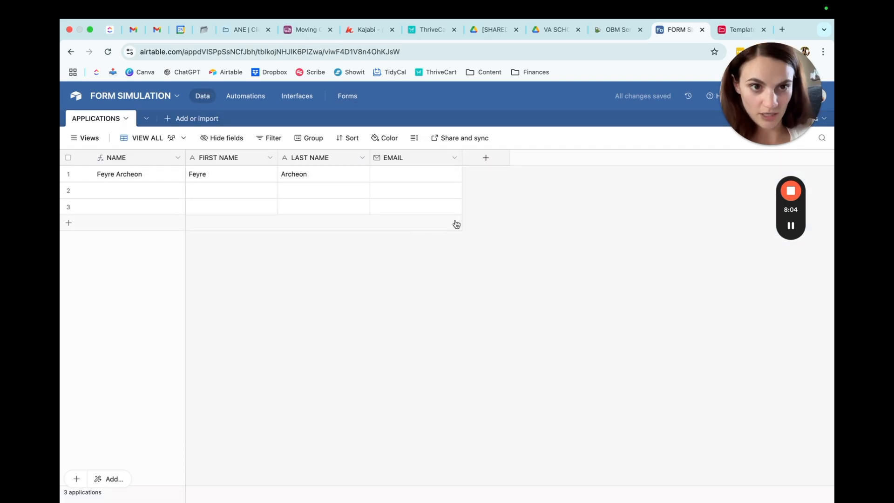
{"action": "left_click", "coordinate": [339, 95]}
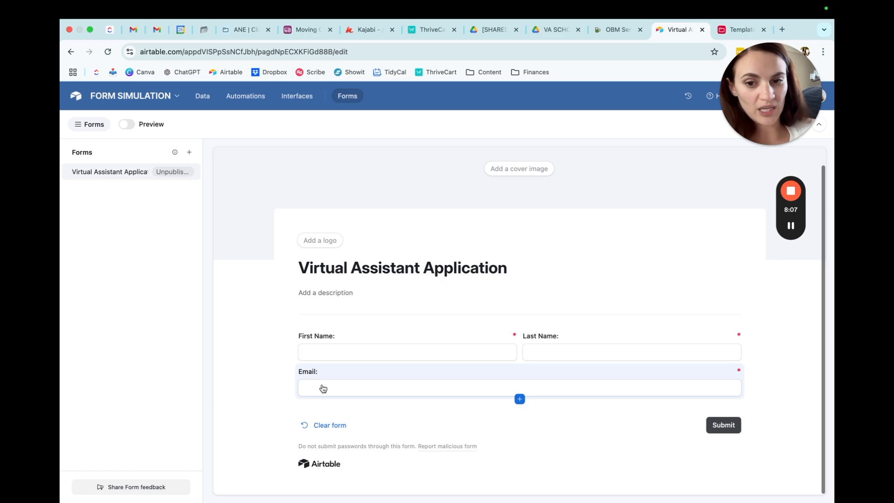
{"action": "left_click", "coordinate": [724, 28]}
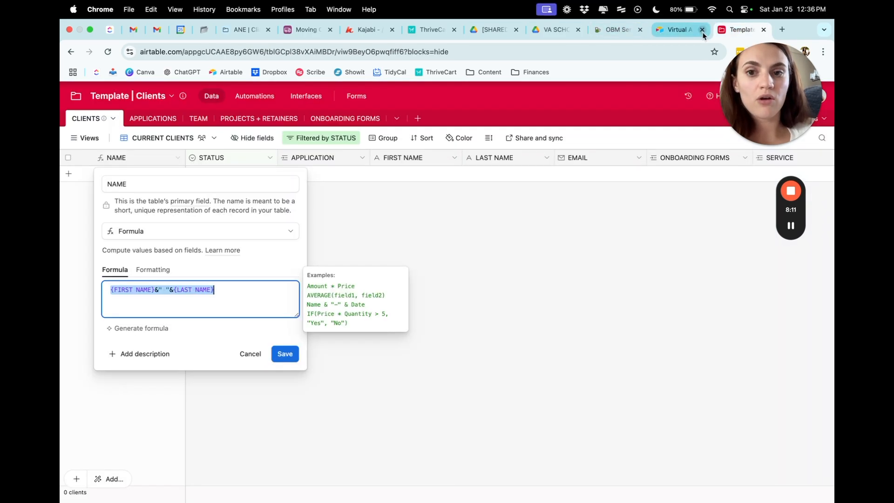
{"action": "left_click", "coordinate": [534, 242]}
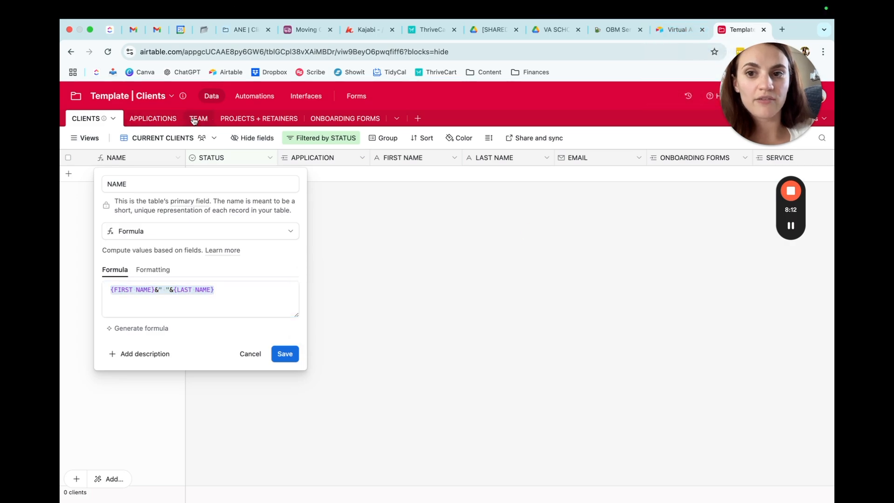
{"action": "left_click", "coordinate": [356, 96]}
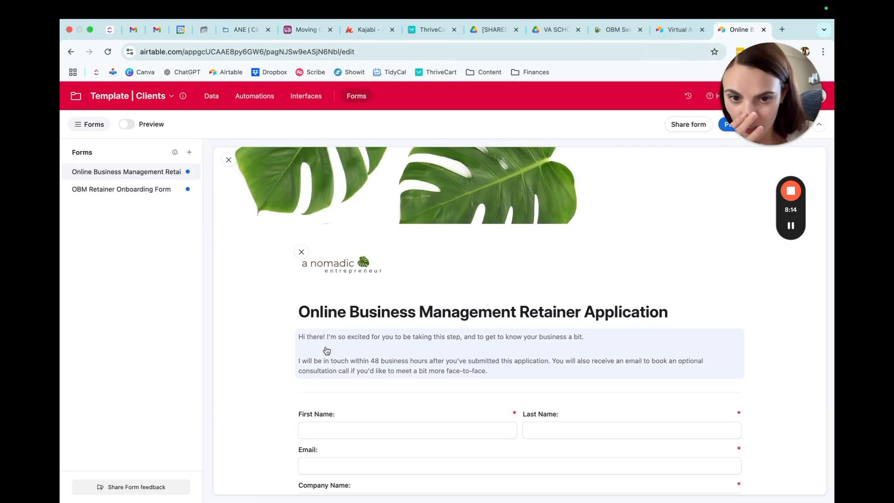
{"action": "left_click", "coordinate": [90, 125]}
{"action": "scroll", "coordinate": [210, 228], "scroll_direction": "down", "scroll_amount": 3}
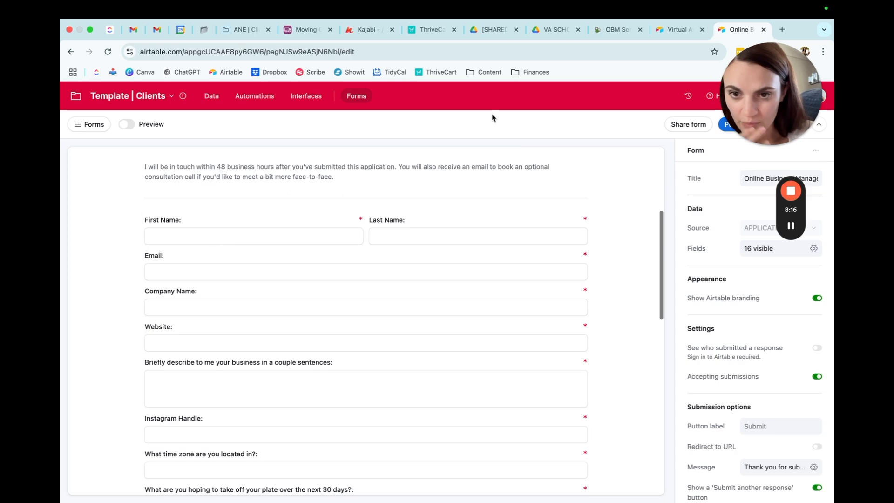
{"action": "left_click", "coordinate": [674, 30]}
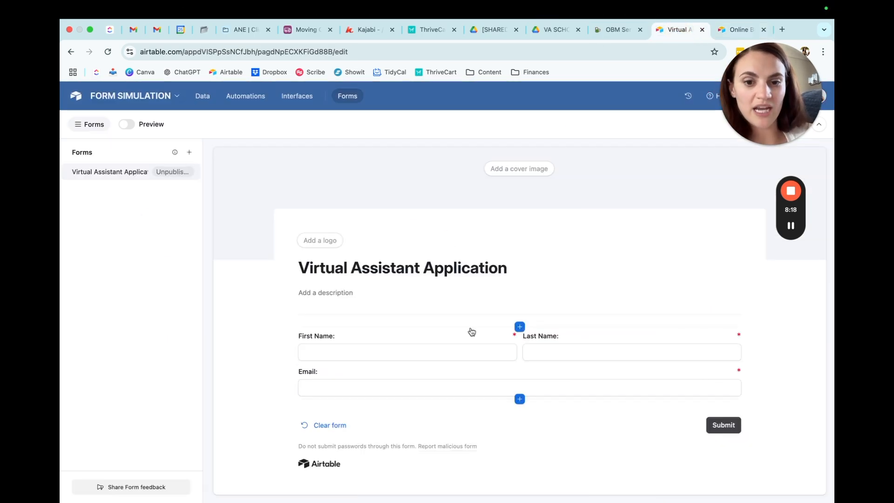
Below Email:, create the fields "Company Name:" and "Website:" and a long text DESCRIPTION field titled "Briefly describe to me your business in a couple sentences:".
{"action": "left_click", "coordinate": [520, 402]}
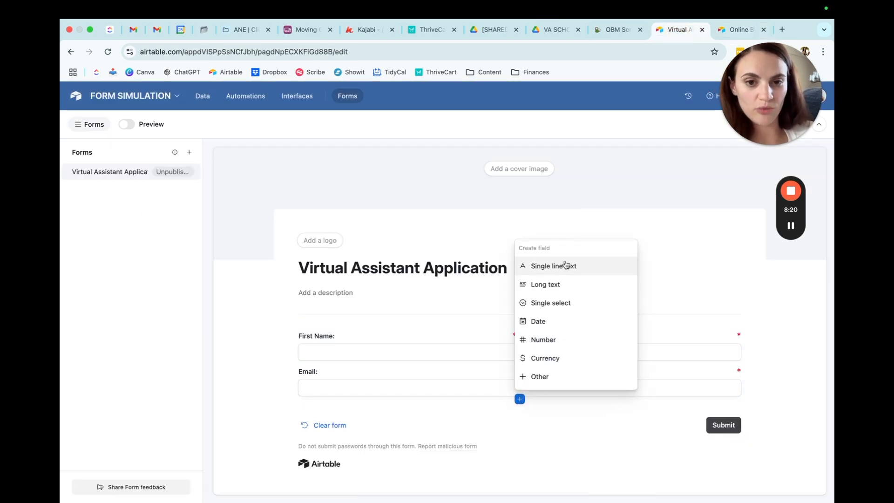
{"action": "left_click", "coordinate": [540, 376]}
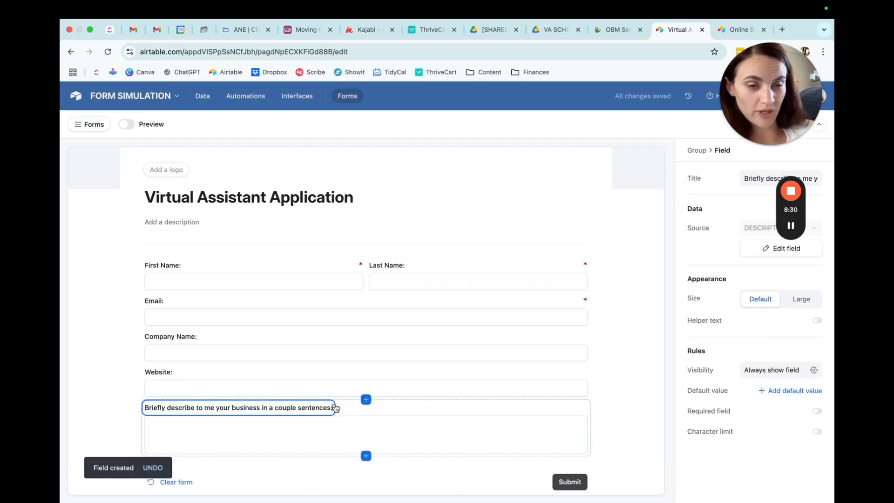
{"action": "left_click", "coordinate": [113, 406]}
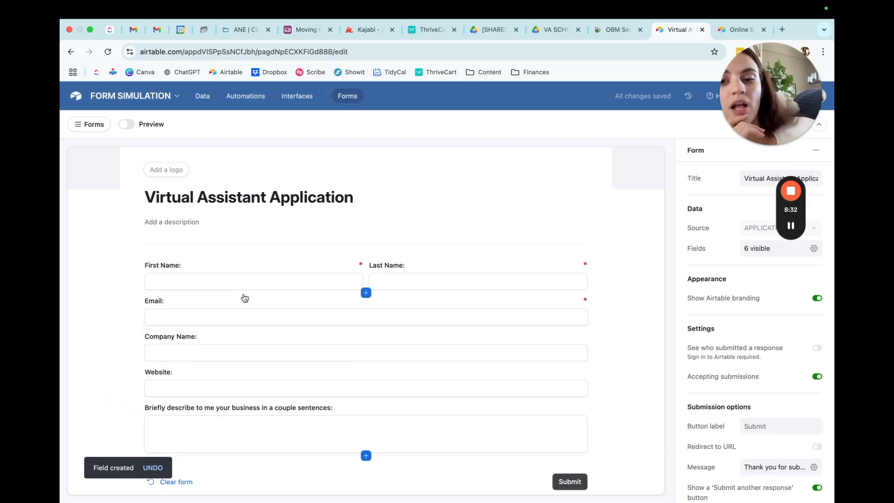
Make the Company Name: field required on the form.
{"action": "scroll", "coordinate": [235, 325], "scroll_direction": "down", "scroll_amount": 1}
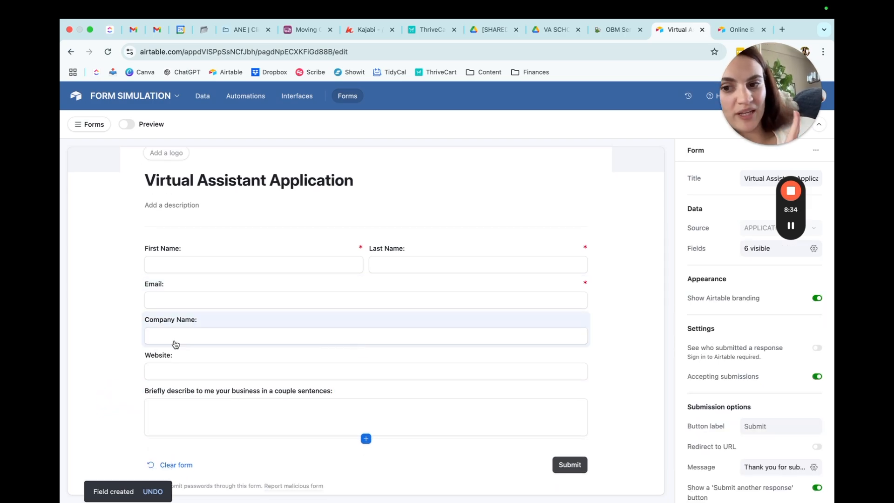
{"action": "left_click", "coordinate": [200, 334]}
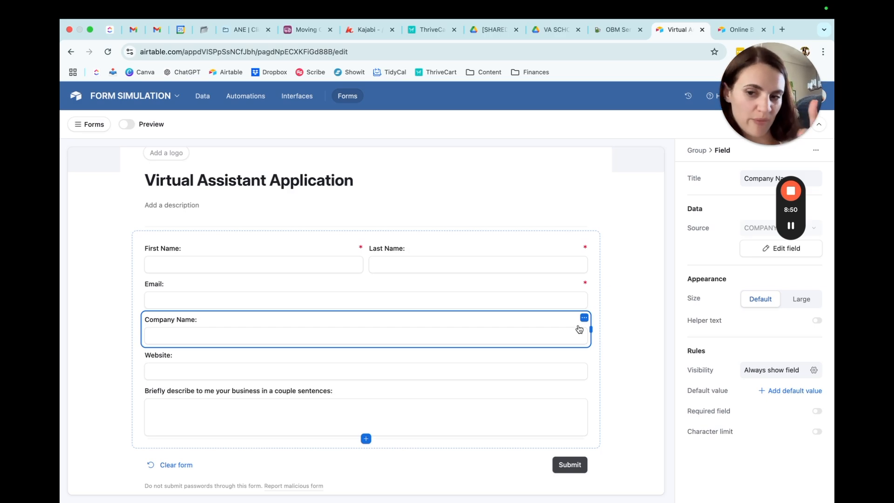
{"action": "left_click", "coordinate": [703, 412]}
{"action": "left_click", "coordinate": [604, 332]}
Rename the DESCRIPTION source field of the business question to "Briefly describe to me your business in a couple sentences:".
{"action": "left_click", "coordinate": [391, 369]}
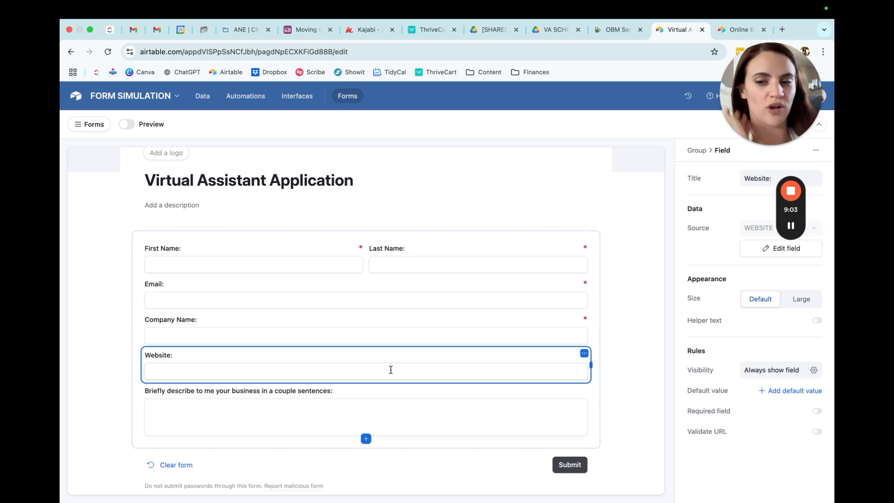
{"action": "left_click", "coordinate": [361, 396]}
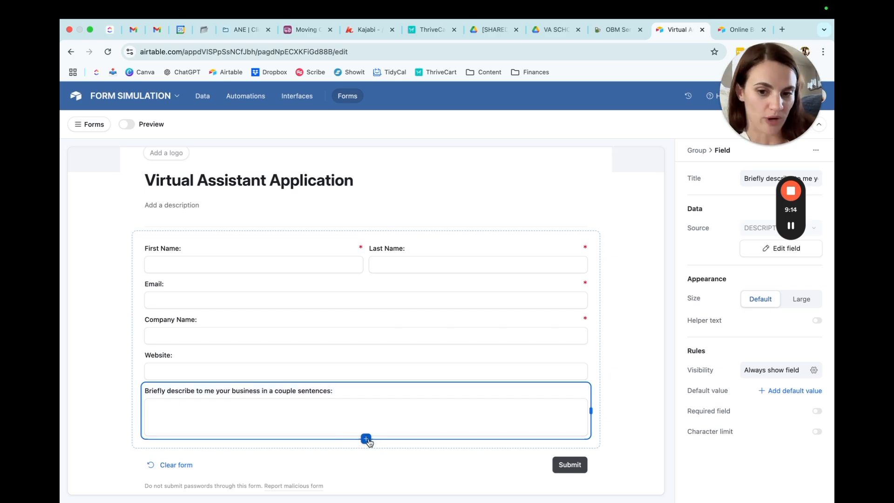
{"action": "left_click", "coordinate": [395, 401]}
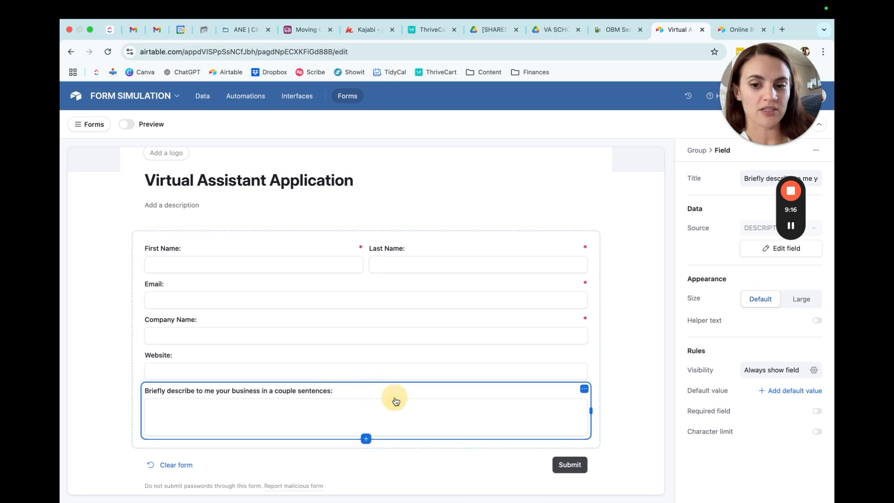
{"action": "left_click", "coordinate": [773, 254]}
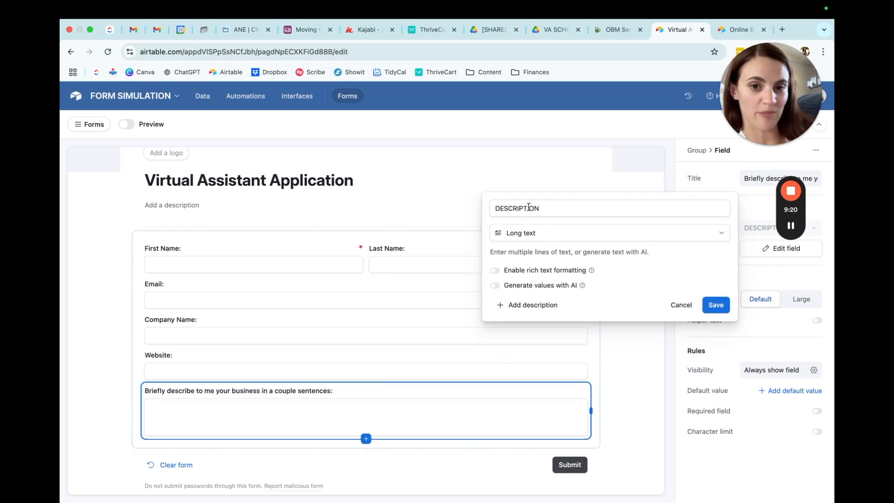
{"action": "double_click", "coordinate": [502, 212]}
{"action": "type", "text": "Briefly describe to me your business in a couple sentences:"}
{"action": "left_click", "coordinate": [716, 305]}
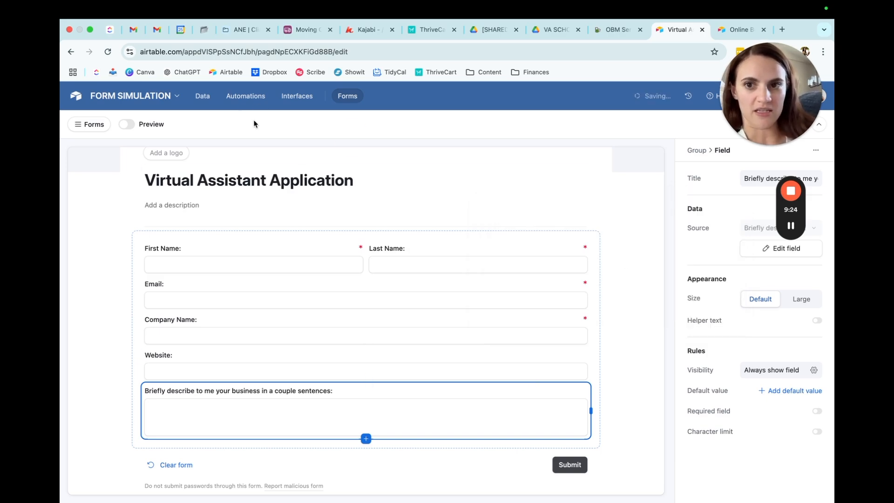
Check the business question's field name in the APPLICATIONS table and view its field settings from the form.
{"action": "left_click", "coordinate": [204, 96]}
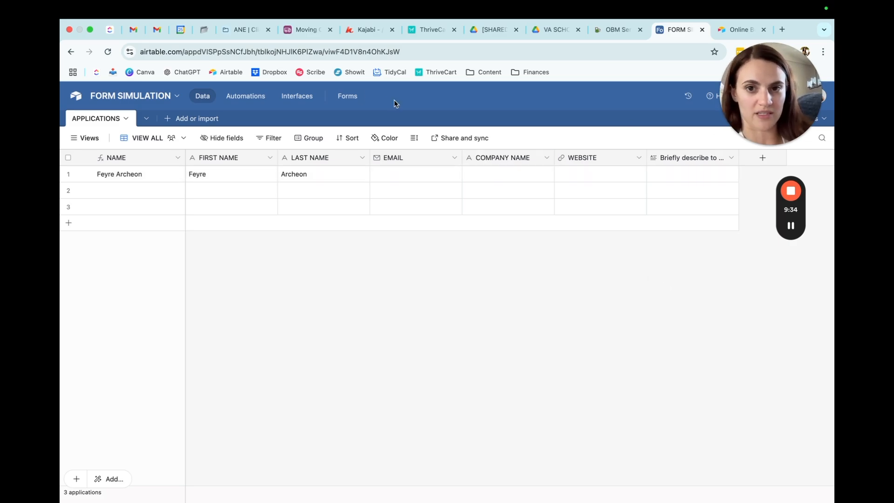
{"action": "left_click", "coordinate": [348, 96]}
{"action": "scroll", "coordinate": [372, 419], "scroll_direction": "down", "scroll_amount": 3}
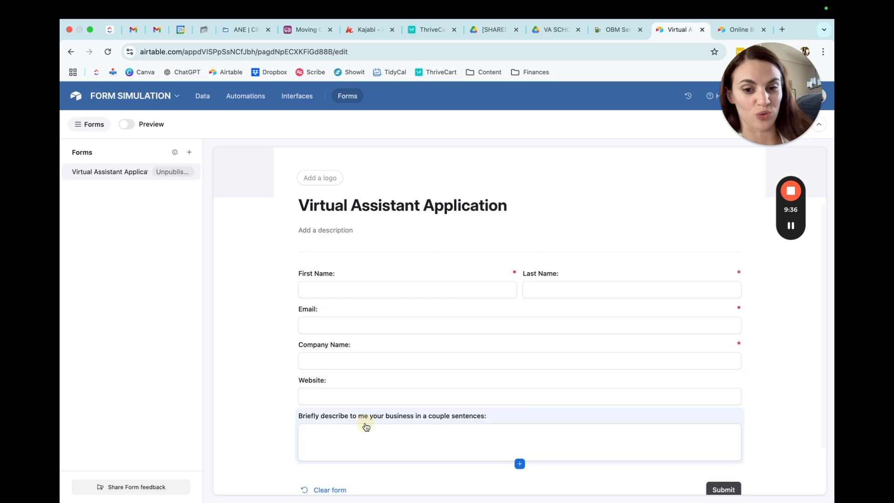
{"action": "left_click", "coordinate": [367, 427]}
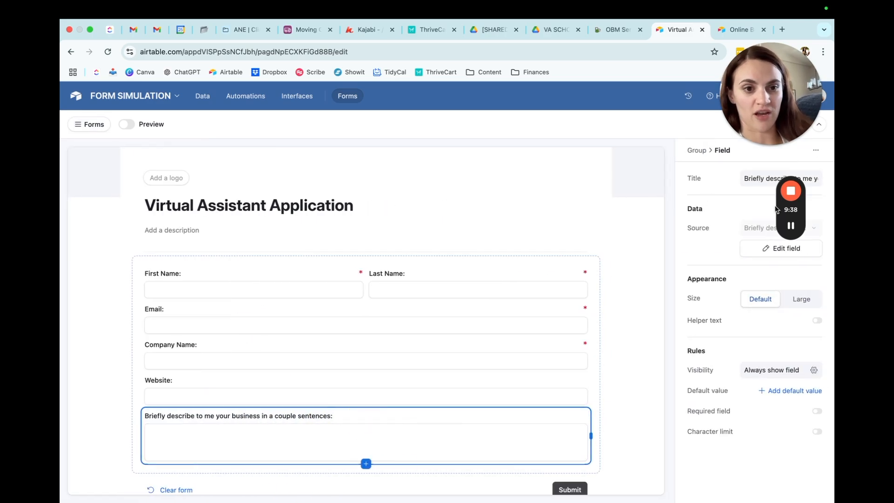
{"action": "left_click", "coordinate": [778, 250]}
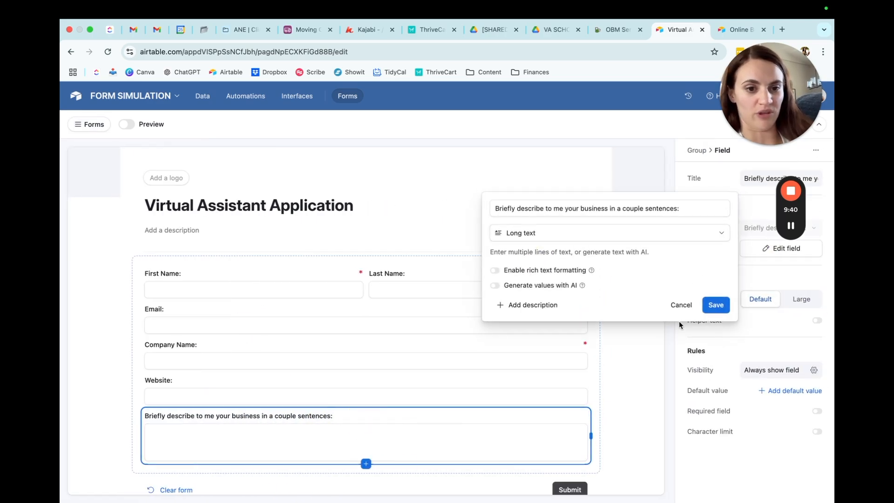
{"action": "left_click", "coordinate": [680, 305]}
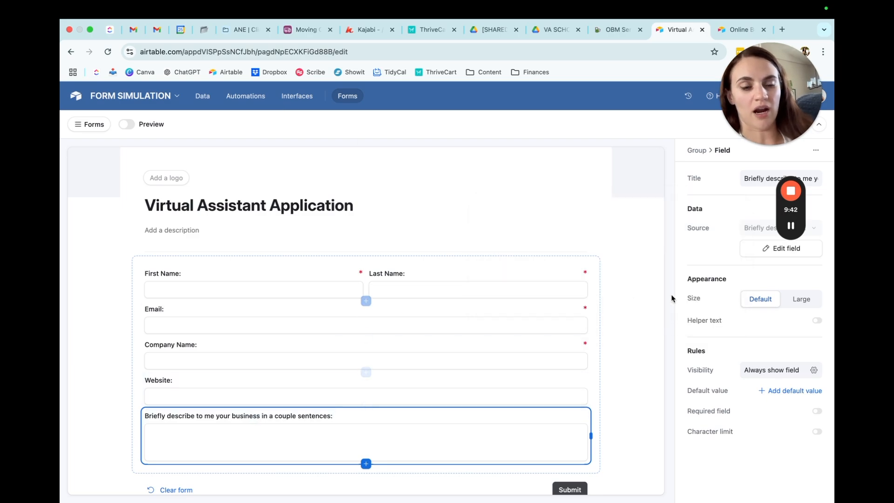
Rename the source field of the form's business question to "BUSINESS DESCRIPTION", keeping it as long text.
{"action": "left_click", "coordinate": [762, 250]}
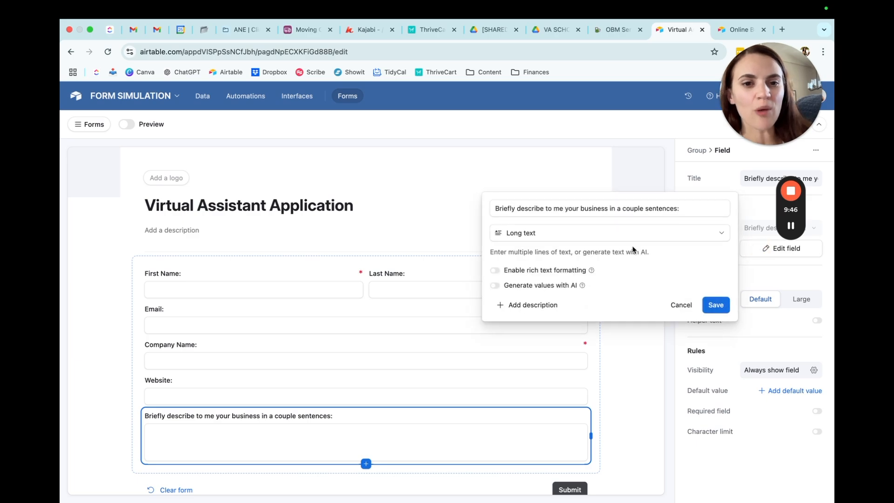
{"action": "left_click", "coordinate": [620, 213]}
{"action": "key", "text": "super+a"}
{"action": "type", "text": "DESC"}
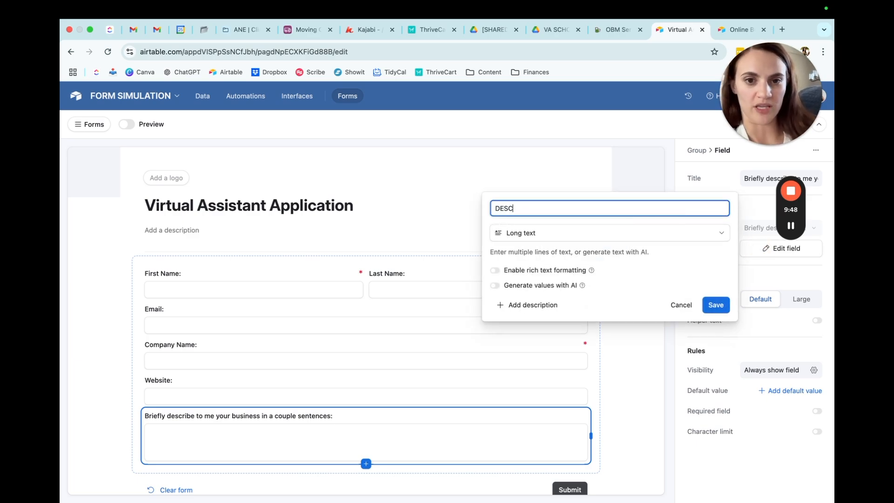
{"action": "key", "text": "super+a"}
{"action": "type", "text": "BUSINESS DESC"}
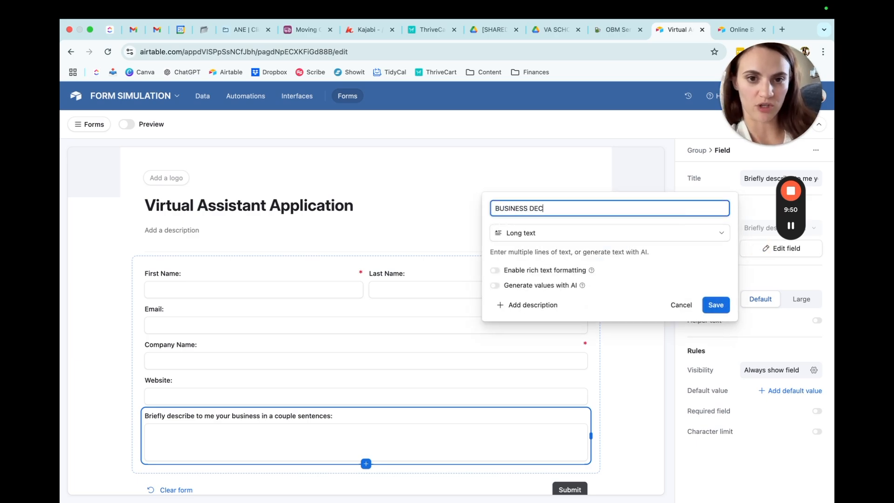
{"action": "type", "text": "RIPTION"}
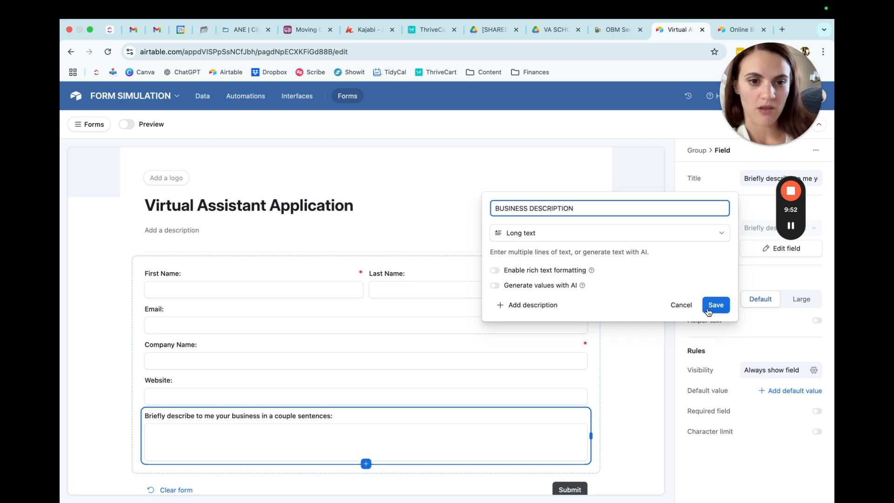
{"action": "left_click", "coordinate": [712, 305]}
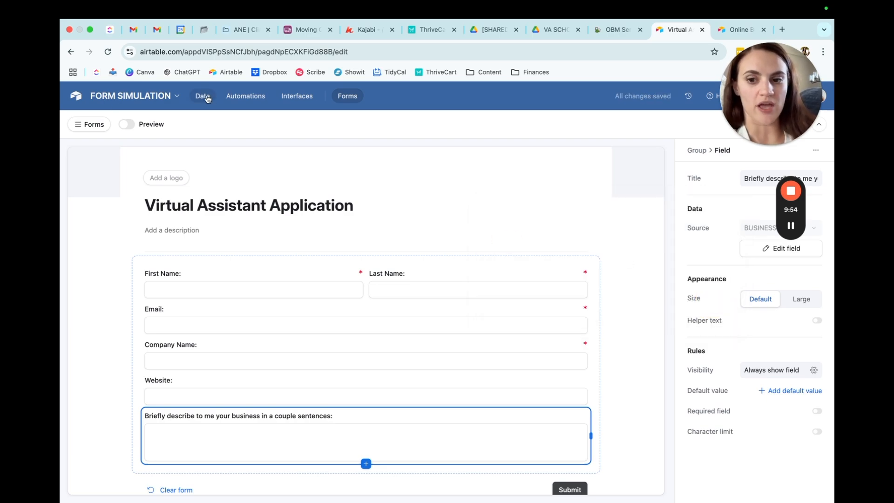
Widen the BUSINESS DESCRIPTION column in the APPLICATIONS table so its full name fits.
{"action": "left_click", "coordinate": [205, 97]}
{"action": "left_click_drag", "start_coordinate": [739, 158], "coordinate": [765, 158]}
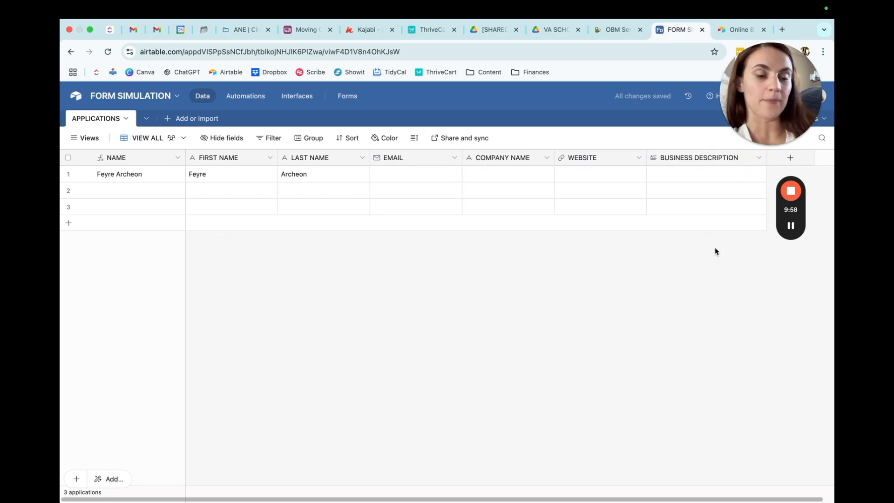
{"action": "left_click_drag", "start_coordinate": [714, 106], "coordinate": [122, 100]}
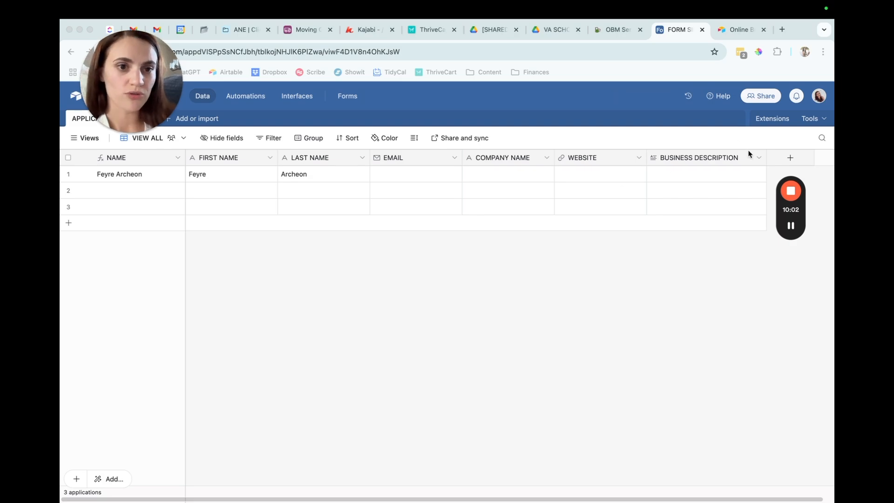
Add the field description "Briefly describe to me your business in a couple sentences" to BUSINESS DESCRIPTION.
{"action": "left_click", "coordinate": [760, 158]}
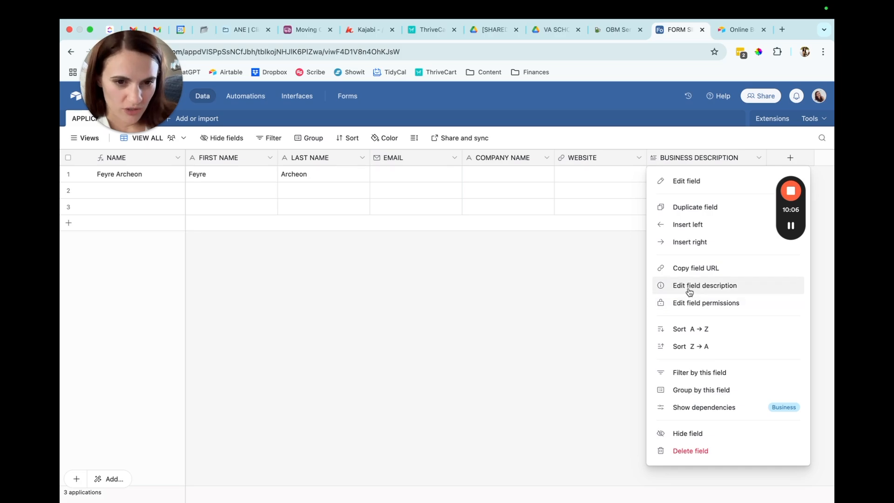
{"action": "left_click", "coordinate": [758, 159]}
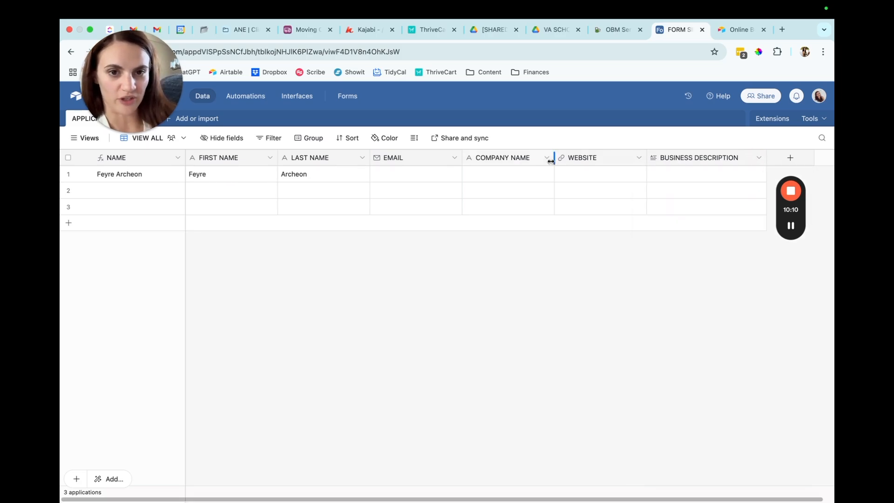
{"action": "left_click", "coordinate": [759, 160]}
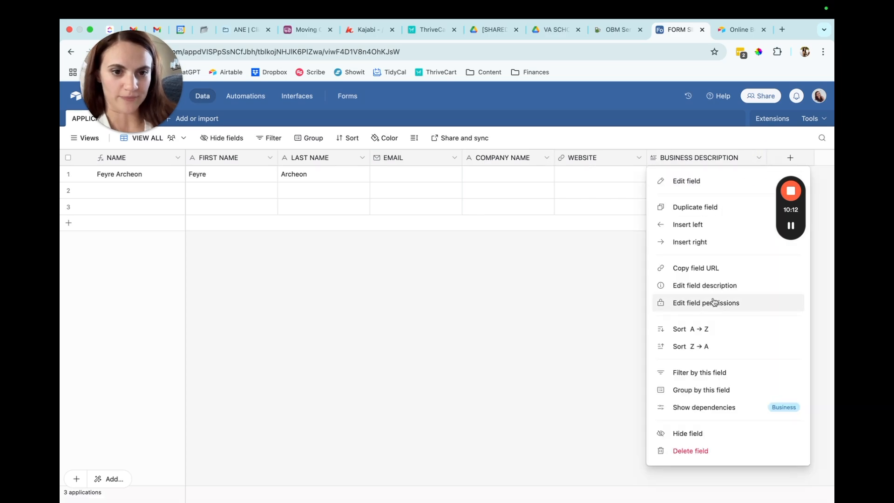
{"action": "left_click", "coordinate": [705, 287]}
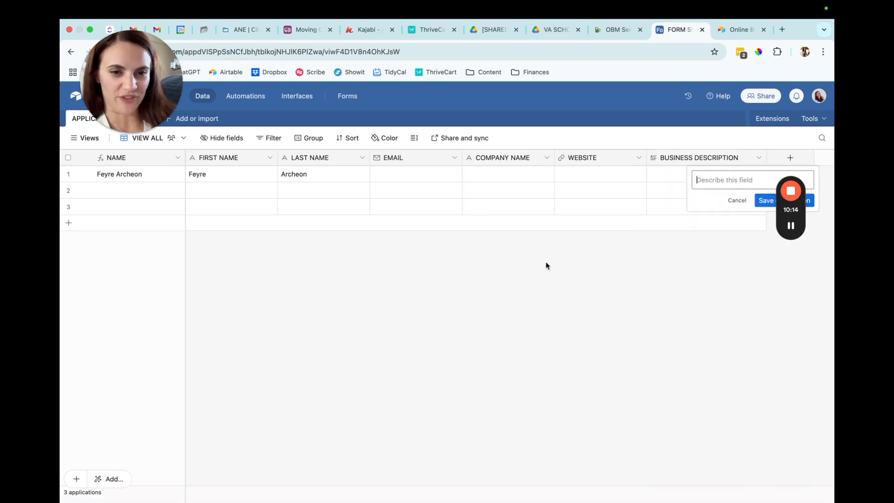
{"action": "type", "text": "Briefly describe to me your business in a couple sentences."}
{"action": "left_click", "coordinate": [794, 221]}
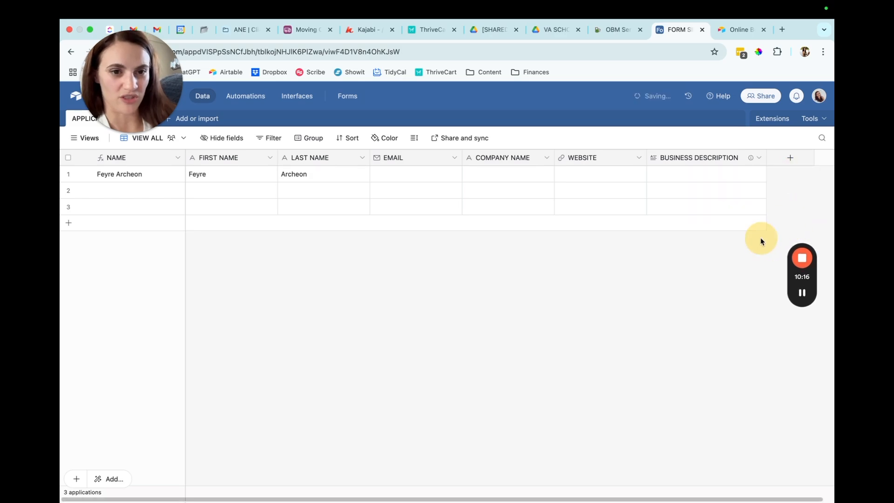
{"action": "mouse_move", "coordinate": [751, 161]}
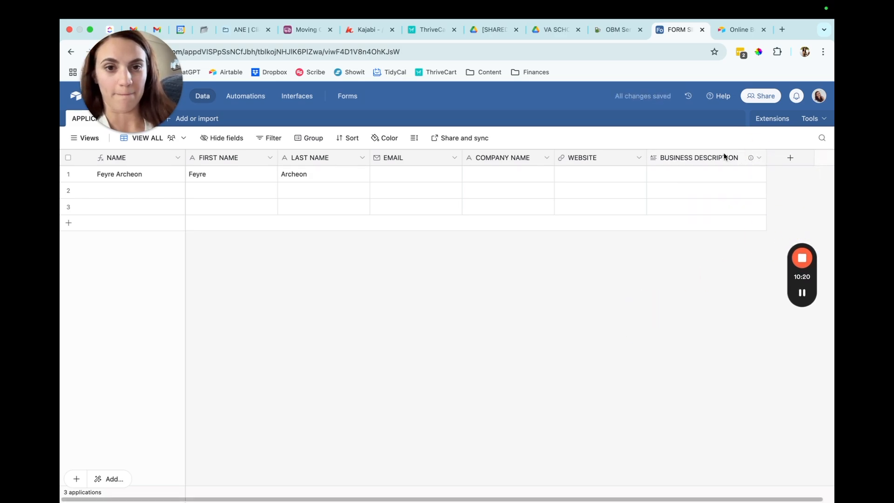
Compare the questions of the Virtual Assistant Application form with the fields of the APPLICATIONS table.
{"action": "left_click", "coordinate": [348, 98]}
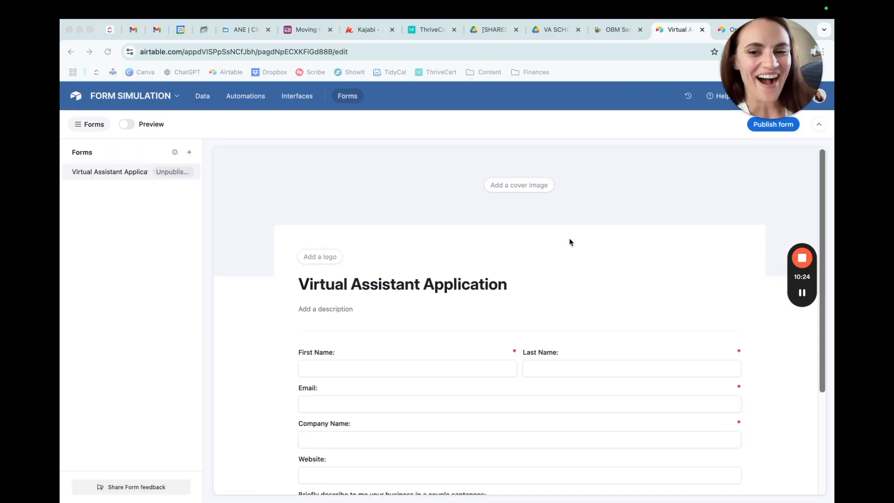
{"action": "scroll", "coordinate": [559, 270], "scroll_direction": "down", "scroll_amount": 3}
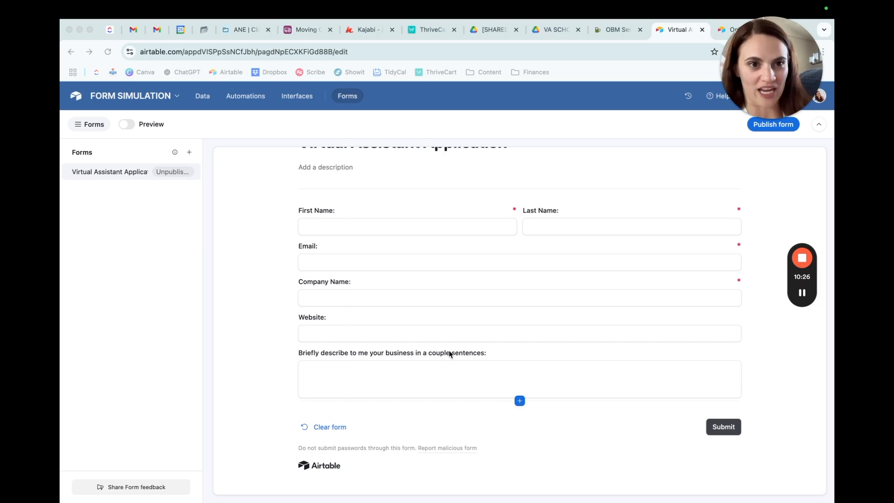
{"action": "left_click", "coordinate": [203, 96]}
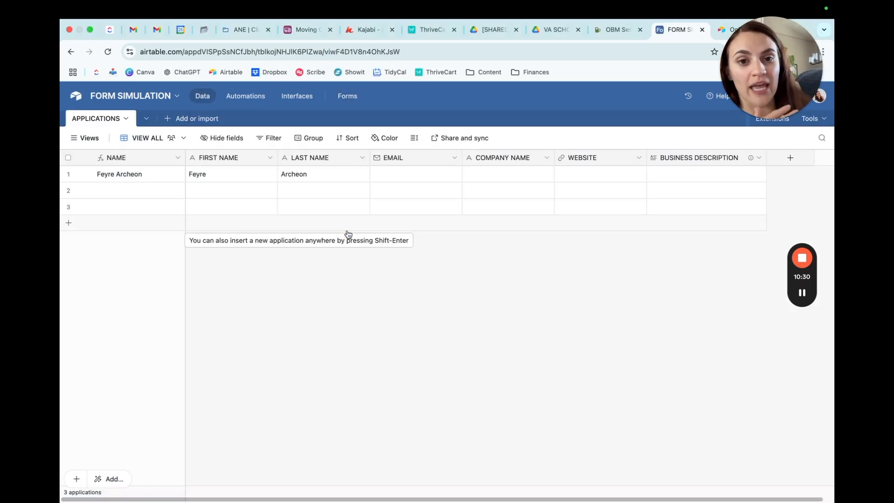
{"action": "scroll", "coordinate": [370, 273], "scroll_direction": "right", "scroll_amount": 1}
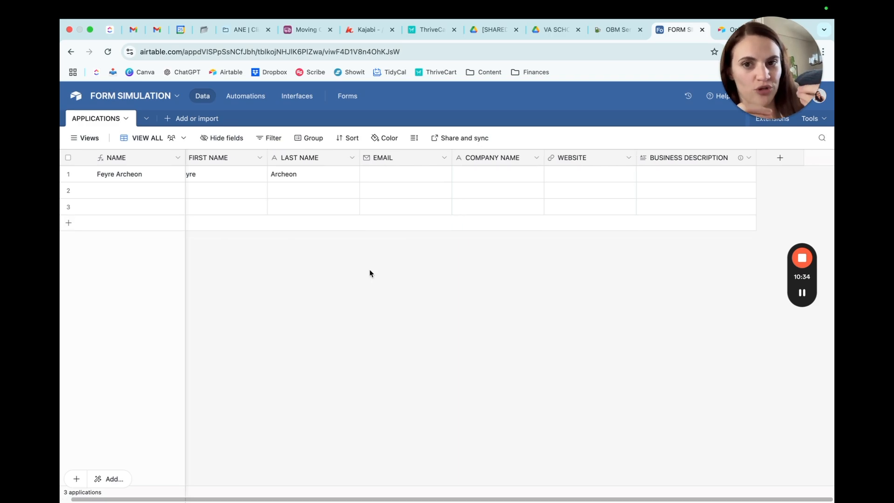
{"action": "left_click", "coordinate": [359, 96]}
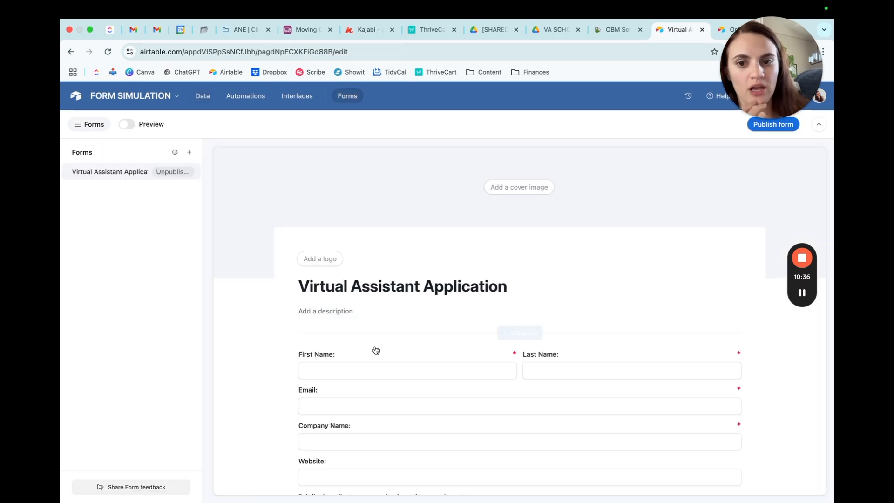
{"action": "scroll", "coordinate": [420, 350], "scroll_direction": "down", "scroll_amount": 3}
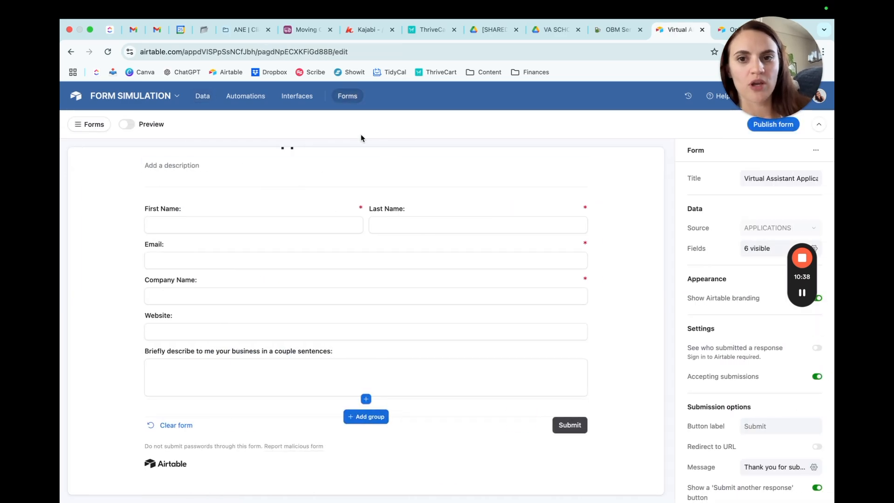
Create a single line text field named "TEAM | AMOUNT OF PEOPLE" after BUSINESS DESCRIPTION in the APPLICATIONS table.
{"action": "left_click", "coordinate": [203, 96]}
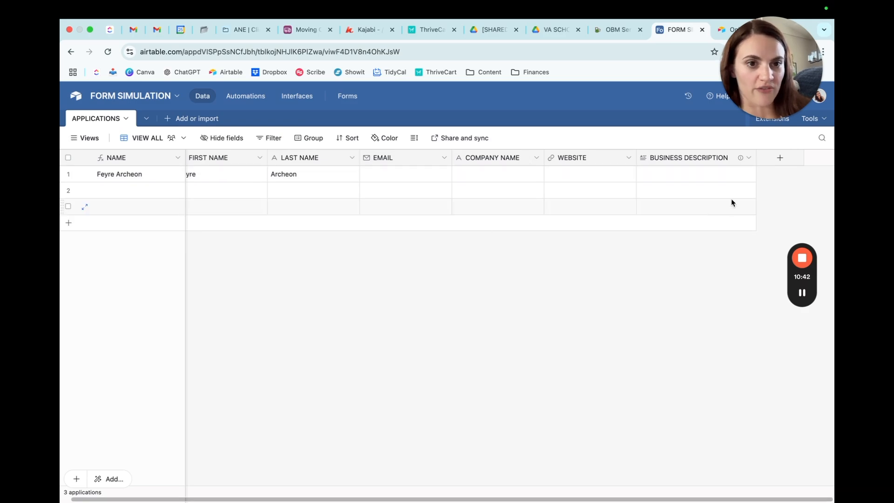
{"action": "left_click", "coordinate": [780, 157]}
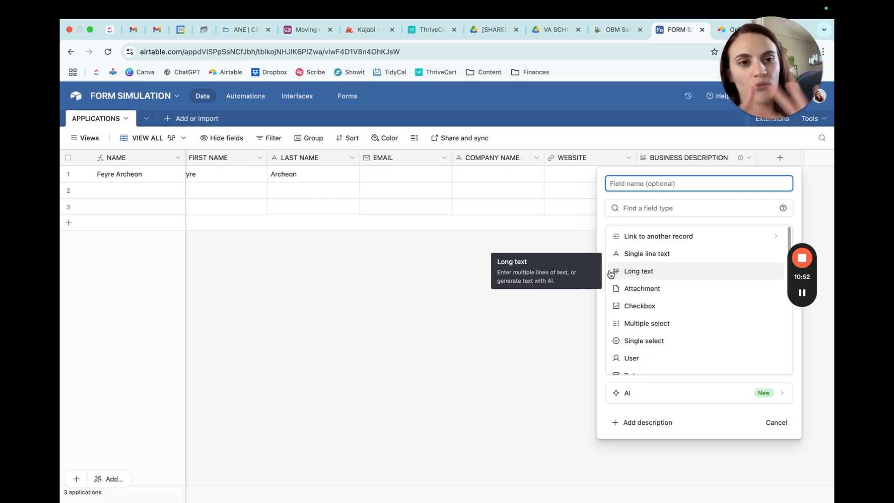
{"action": "type", "text": "TEAM"}
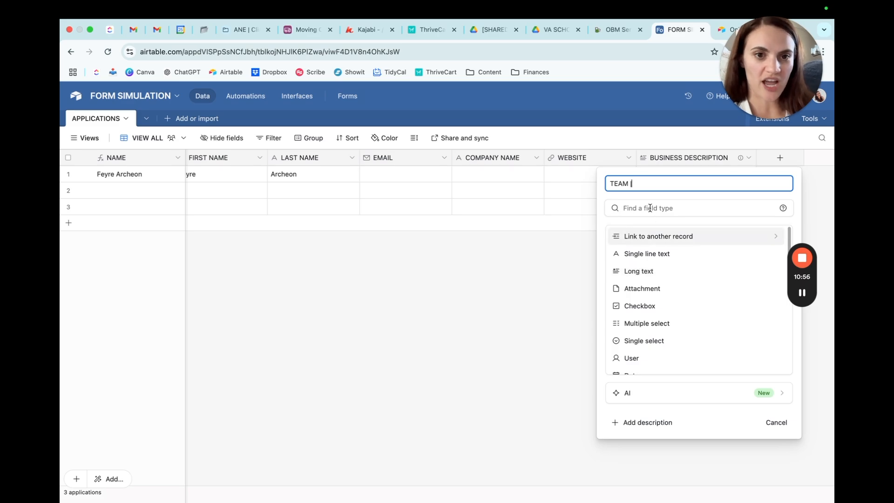
{"action": "left_click", "coordinate": [625, 182]}
{"action": "left_click", "coordinate": [644, 182]}
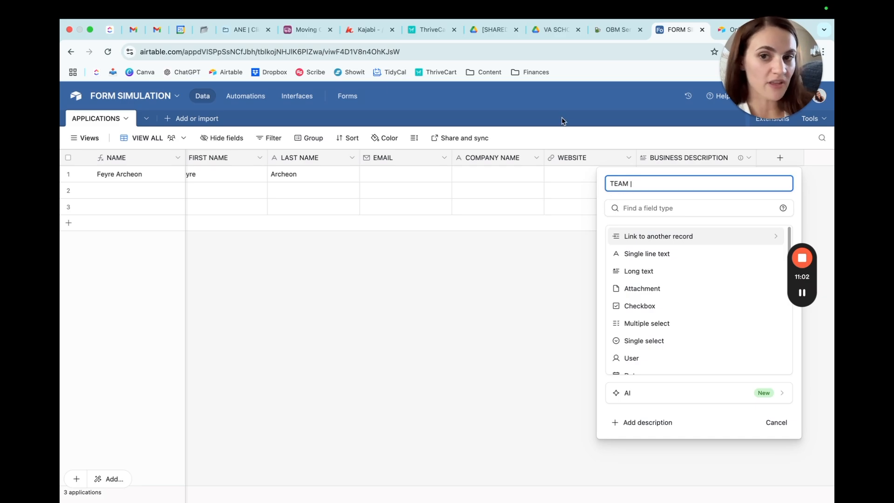
{"action": "left_click", "coordinate": [656, 185]}
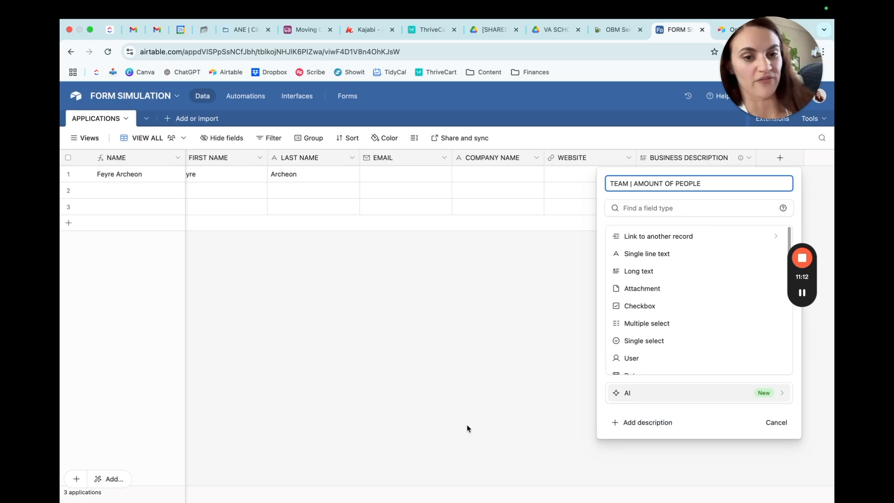
{"action": "left_click", "coordinate": [652, 254]}
{"action": "left_click", "coordinate": [766, 285]}
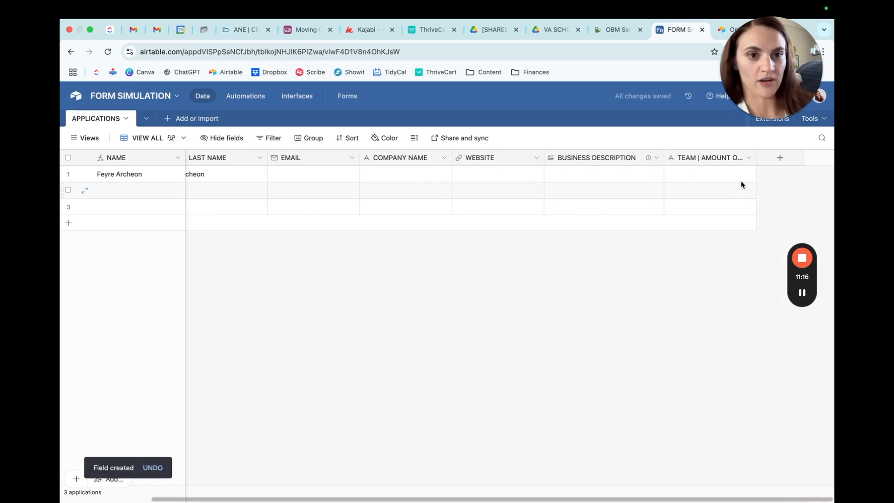
Widen the TEAM | AMOUNT OF PEOPLE column and create a long text field named "TEAM | DESCRIPTION OF ROLES" after it.
{"action": "left_click_drag", "start_coordinate": [756, 157], "coordinate": [790, 159]}
{"action": "scroll", "coordinate": [682, 278], "scroll_direction": "right", "scroll_amount": 2}
{"action": "left_click", "coordinate": [780, 158]}
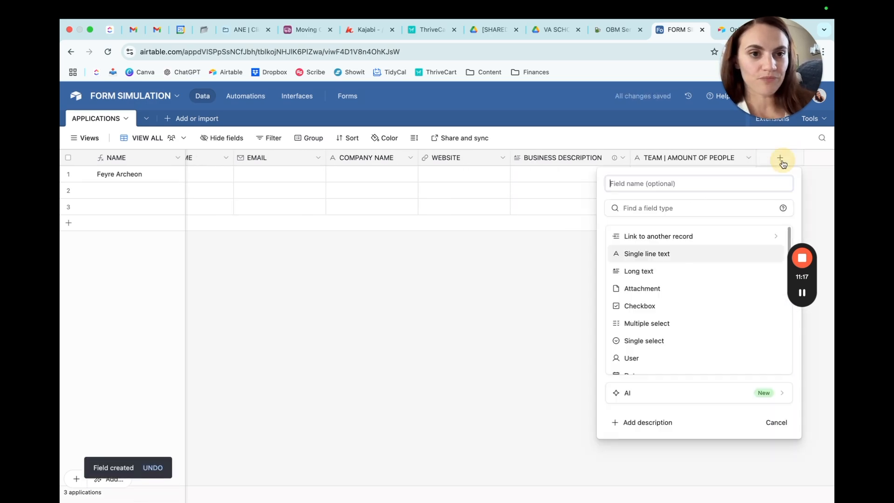
{"action": "left_click", "coordinate": [639, 272]}
{"action": "left_click", "coordinate": [587, 191]}
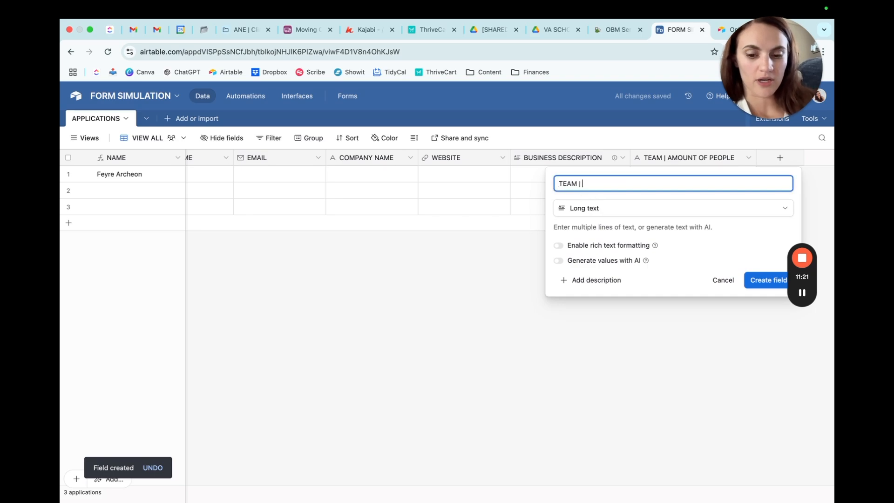
{"action": "type", "text": "TEAM | DESCRIPTION OF ROLES"}
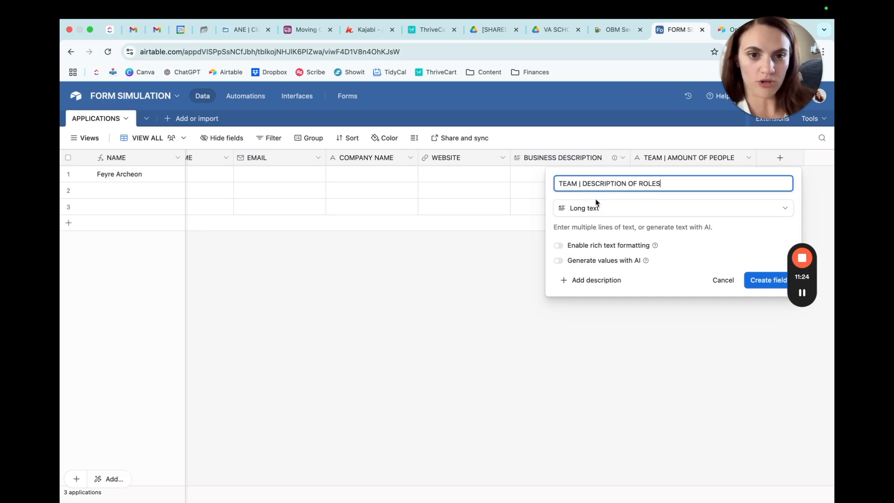
{"action": "key", "text": "Return"}
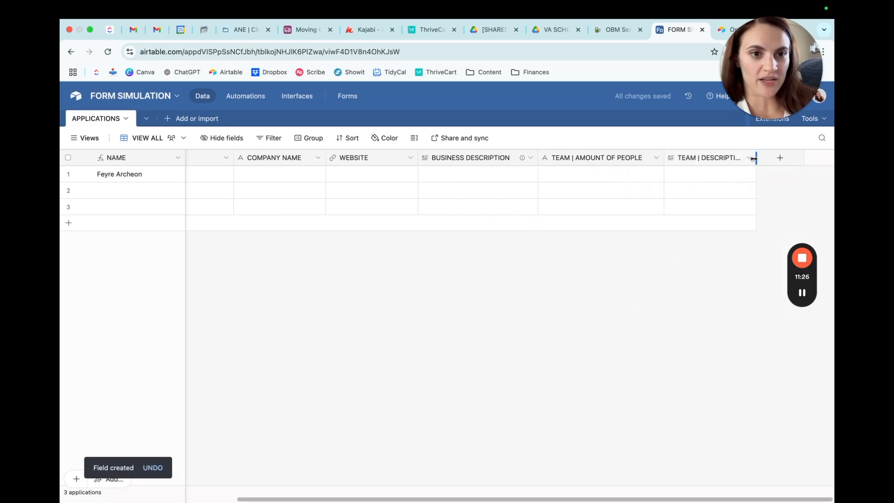
Add a group titled "Team Members" below the business description question in the Virtual Assistant Application form.
{"action": "left_click", "coordinate": [350, 96]}
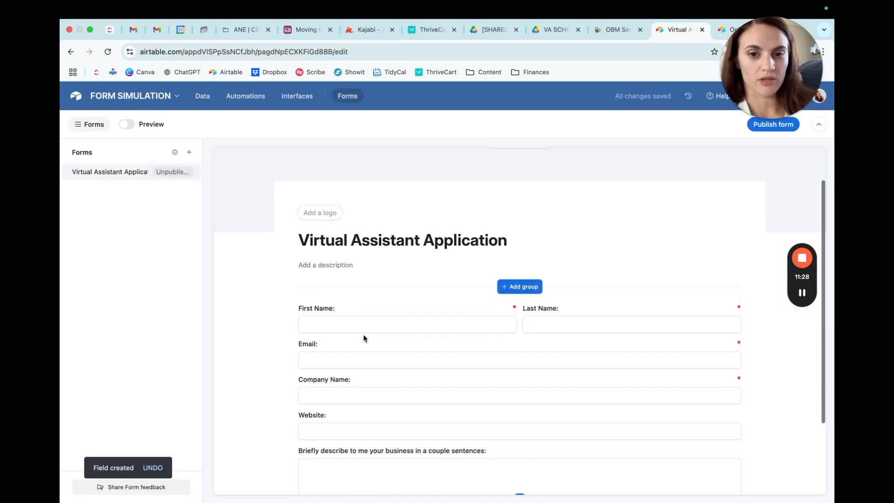
{"action": "left_click", "coordinate": [202, 96]}
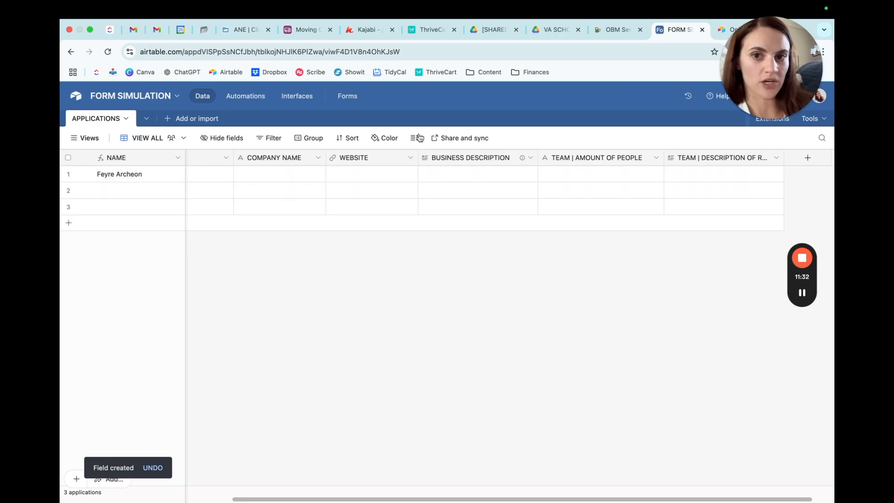
{"action": "left_click", "coordinate": [346, 95]}
{"action": "scroll", "coordinate": [419, 354], "scroll_direction": "down", "scroll_amount": 3}
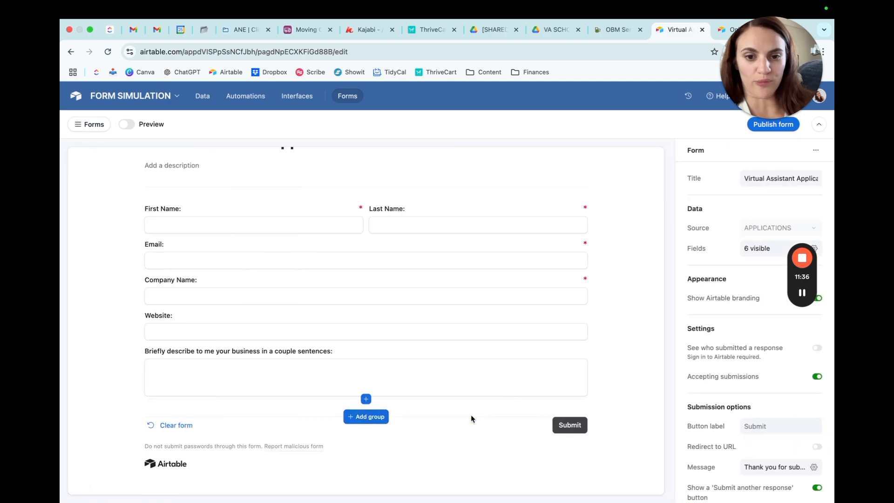
{"action": "left_click", "coordinate": [353, 416]}
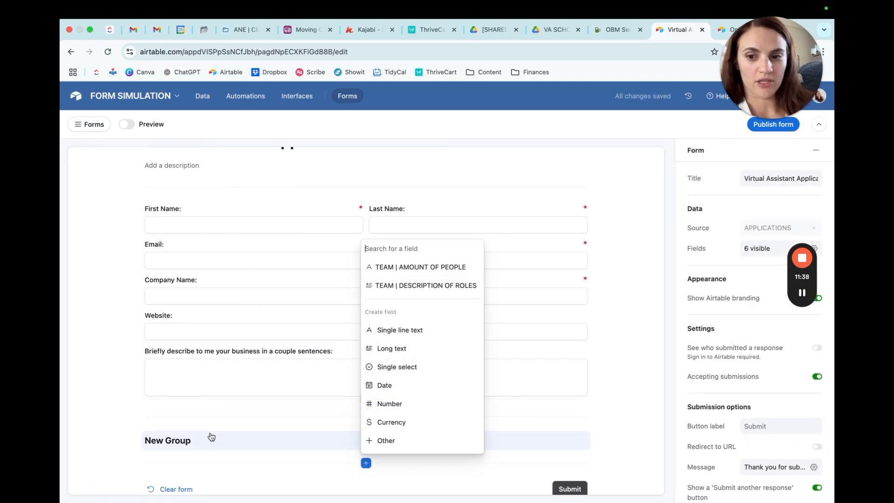
{"action": "left_click", "coordinate": [186, 439]}
{"action": "type", "text": "Team Members"}
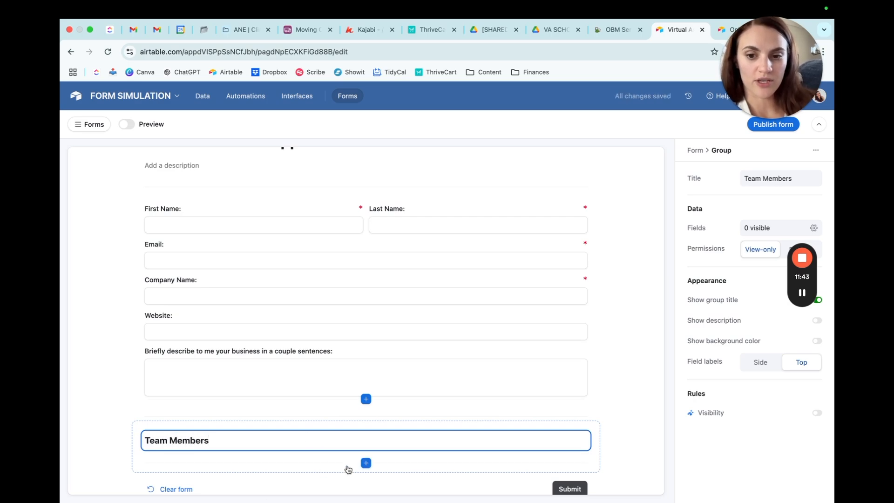
Compare the fields available for the Team Members group with the team columns in the APPLICATIONS table.
{"action": "left_click", "coordinate": [366, 463]}
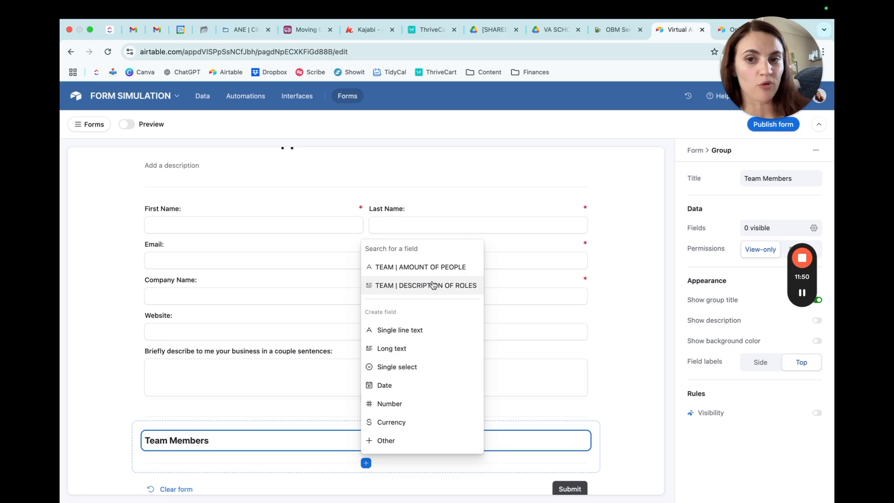
{"action": "left_click", "coordinate": [203, 96]}
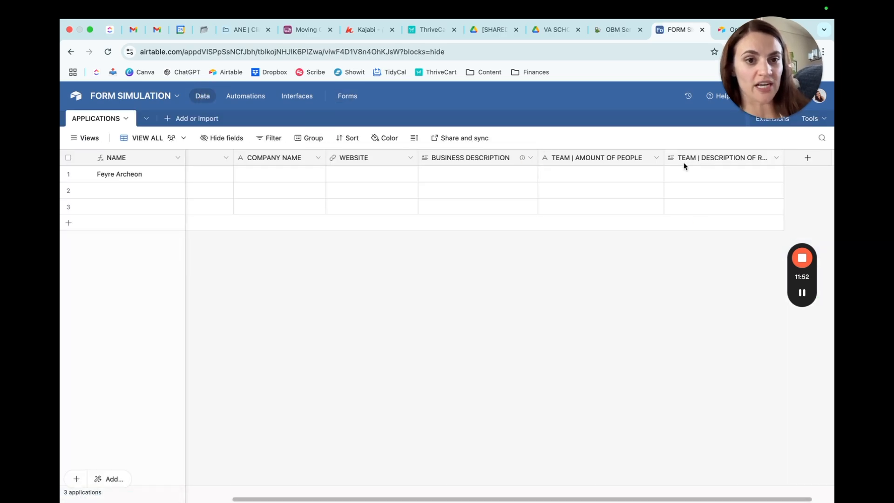
{"action": "left_click", "coordinate": [347, 95]}
{"action": "scroll", "coordinate": [336, 372], "scroll_direction": "down", "scroll_amount": 4}
{"action": "left_click", "coordinate": [203, 97]}
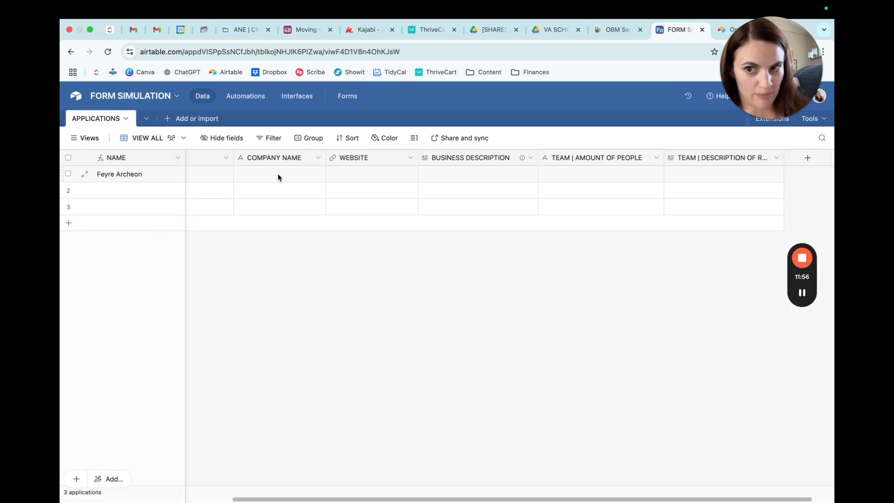
{"action": "left_click", "coordinate": [348, 96]}
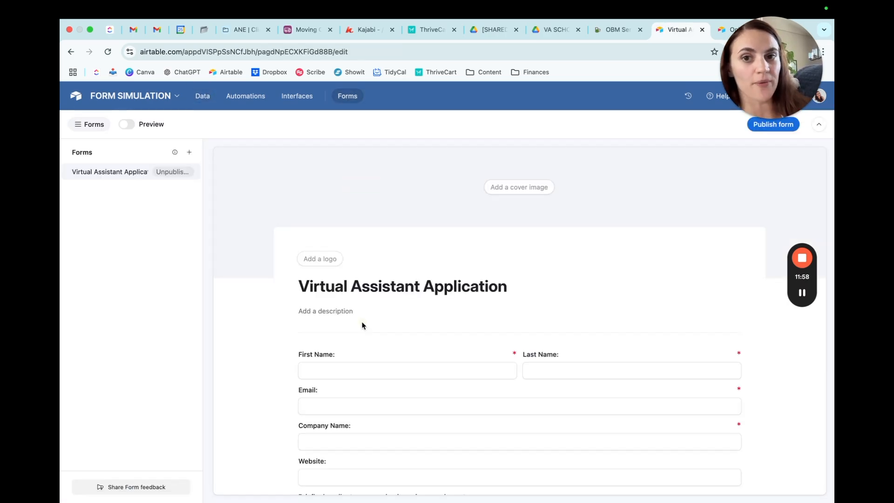
Add the TEAM | AMOUNT OF PEOPLE field to the Team Members group with the question "How many people are on your team?".
{"action": "scroll", "coordinate": [386, 326], "scroll_direction": "down", "scroll_amount": 5}
{"action": "left_click", "coordinate": [527, 368]}
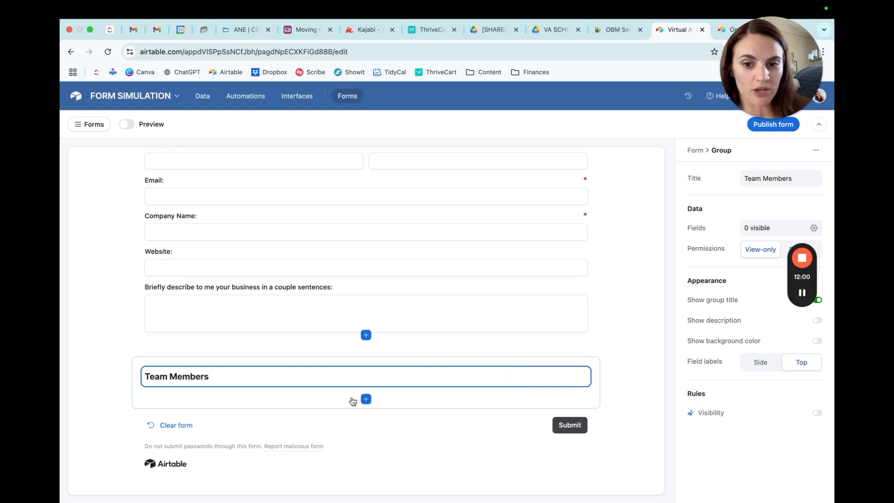
{"action": "left_click", "coordinate": [366, 399]}
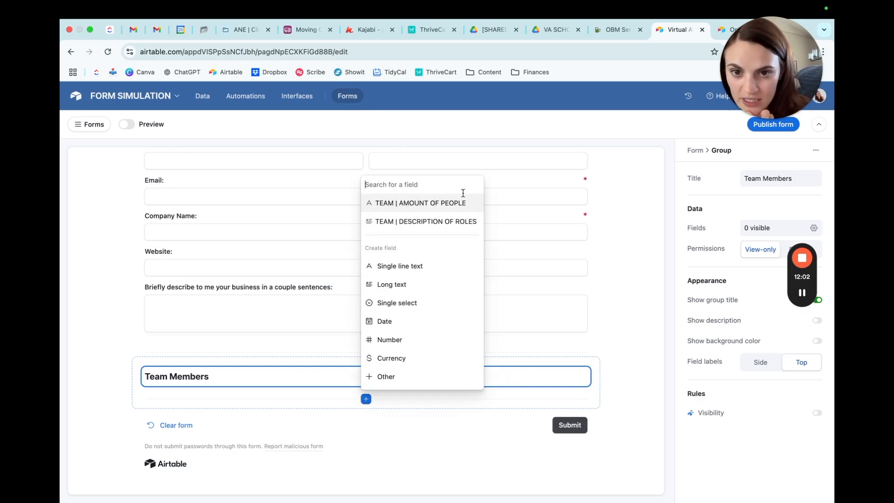
{"action": "left_click", "coordinate": [429, 203]}
{"action": "left_click", "coordinate": [224, 400]}
{"action": "type", "text": "H"}
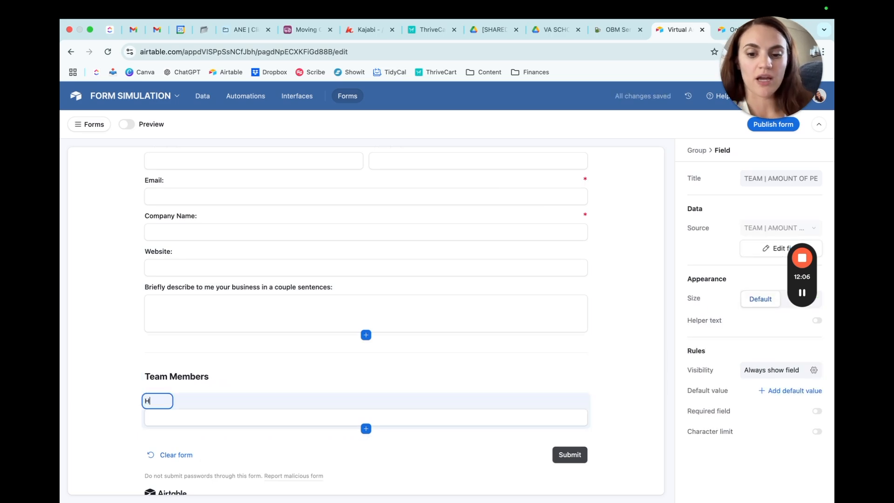
{"action": "type", "text": "ow many people are on your team?"}
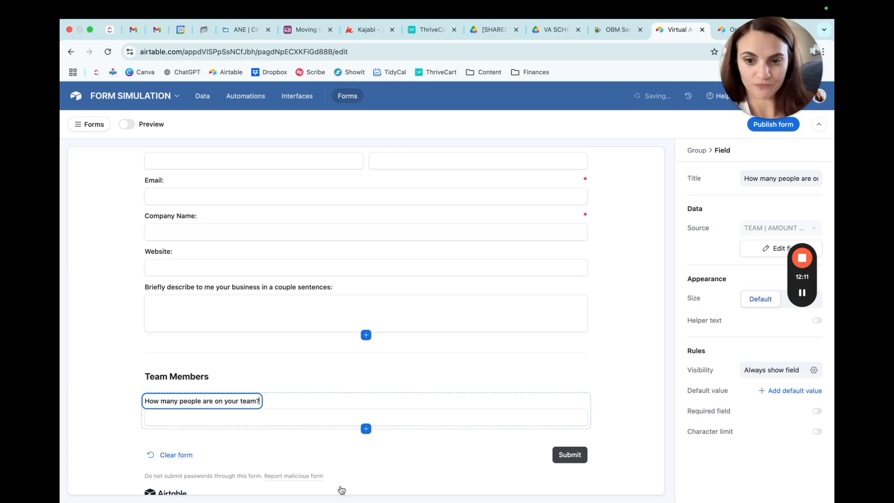
Add the TEAM | DESCRIPTION OF ROLES field to the Team Members group, titled "Please provide a detailed description of each of these".
{"action": "left_click", "coordinate": [366, 428]}
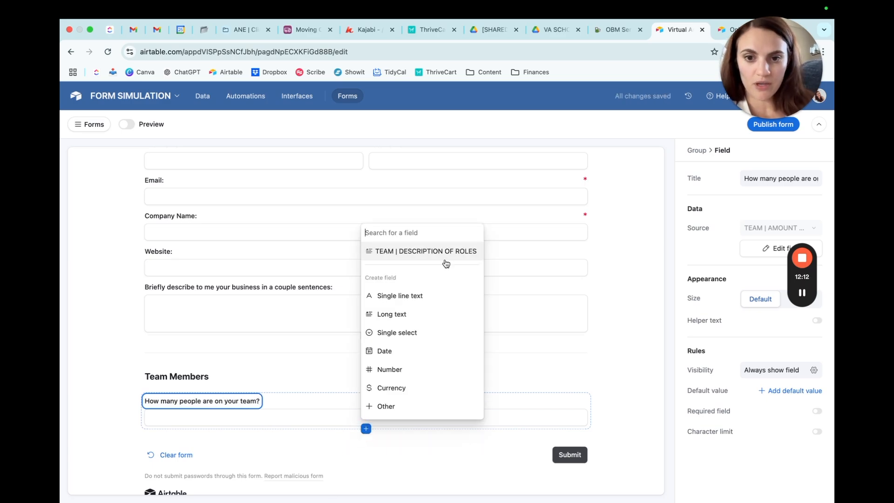
{"action": "left_click", "coordinate": [443, 254]}
{"action": "left_click", "coordinate": [201, 436]}
{"action": "type", "text": "Pl"}
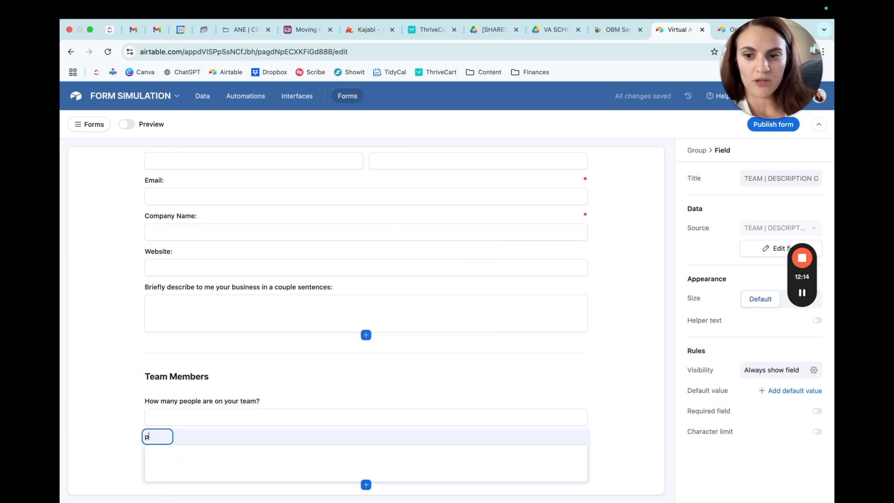
{"action": "type", "text": "ease provide a detailed description of each of these"}
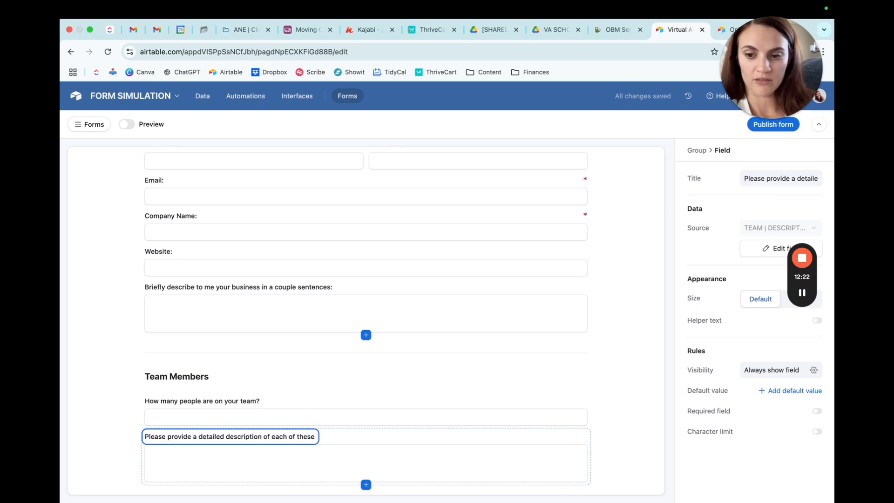
{"action": "left_click", "coordinate": [351, 444]}
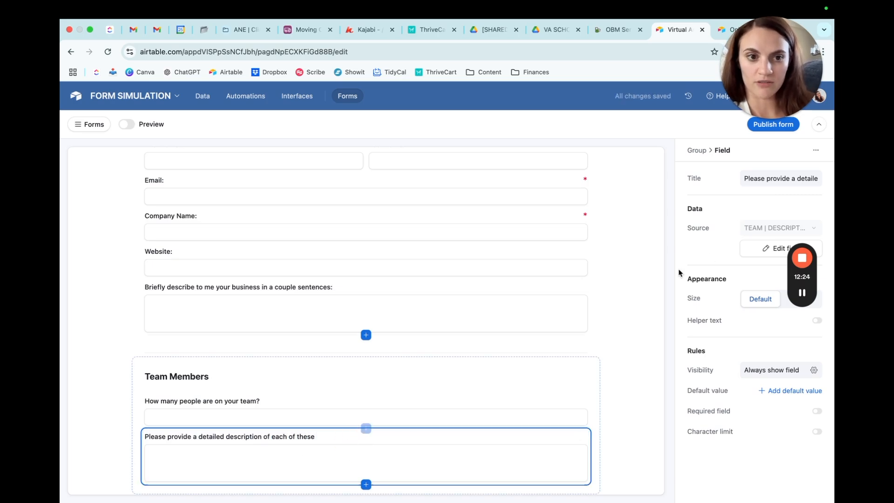
Reword the roles question's title as "Please provide a detailed description of the roles on your team:".
{"action": "scroll", "coordinate": [592, 278], "scroll_direction": "down", "scroll_amount": 3}
{"action": "left_click", "coordinate": [248, 365]}
{"action": "triple_click", "coordinate": [247, 360]}
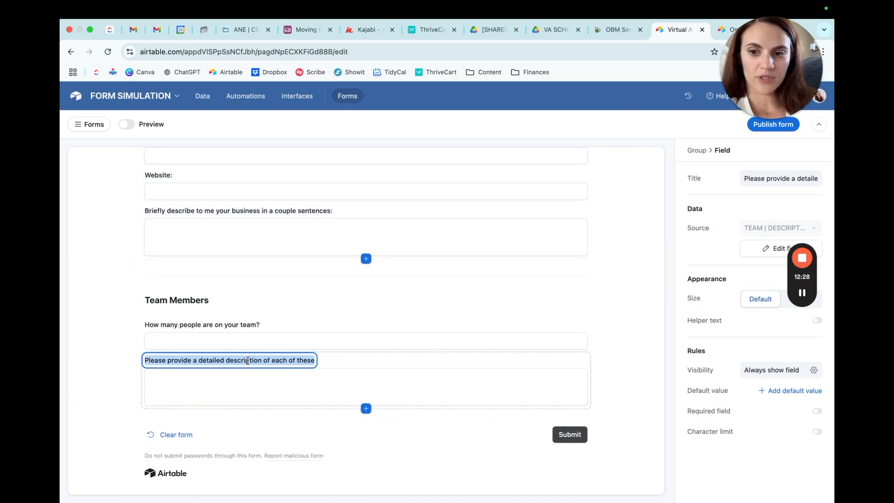
{"action": "type", "text": "Please provide a de"}
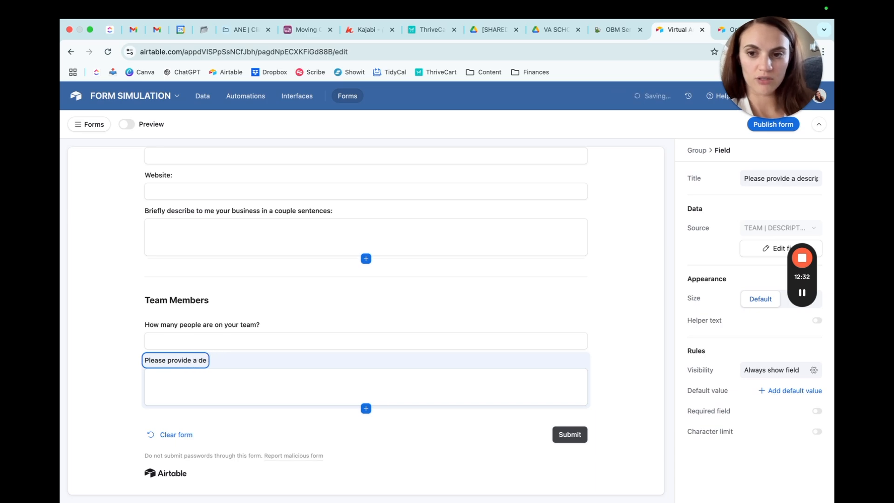
{"action": "type", "text": "tailed description of the roles on your team:"}
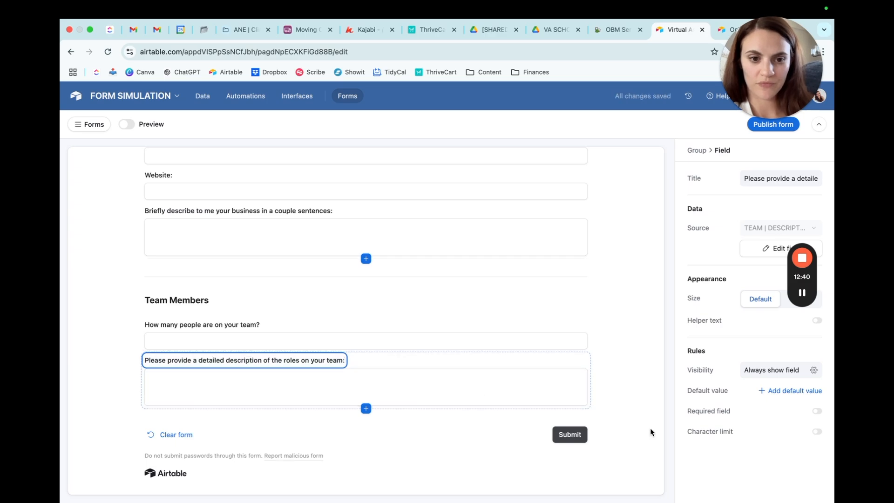
Make both questions in the Team Members group required and review the form.
{"action": "left_click", "coordinate": [752, 409]}
{"action": "left_click", "coordinate": [457, 317]}
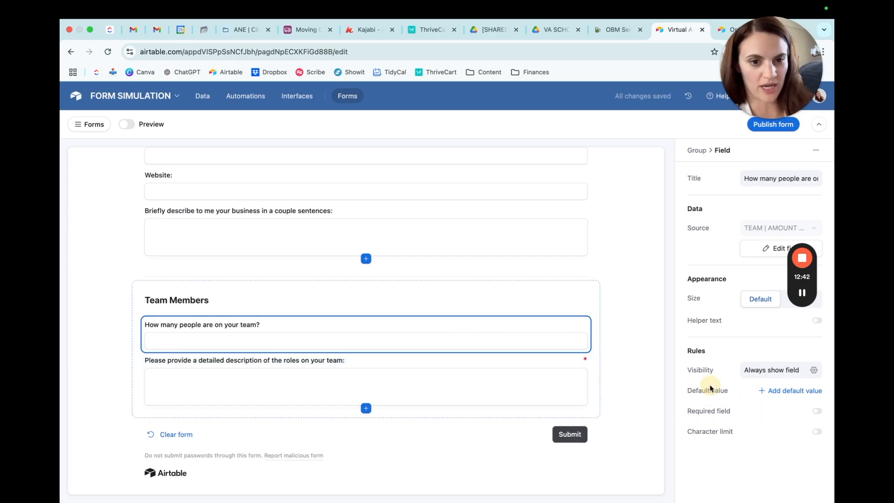
{"action": "left_click", "coordinate": [729, 412]}
{"action": "scroll", "coordinate": [612, 252], "scroll_direction": "up", "scroll_amount": 5}
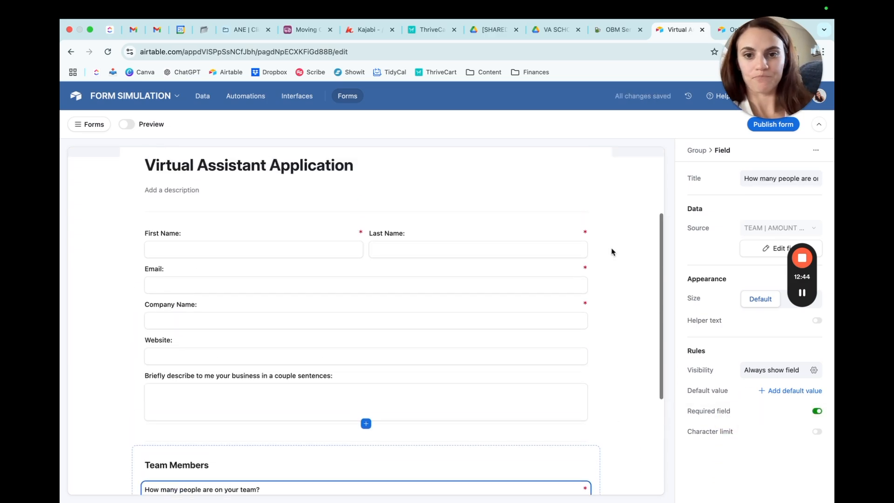
{"action": "scroll", "coordinate": [620, 246], "scroll_direction": "down", "scroll_amount": 3}
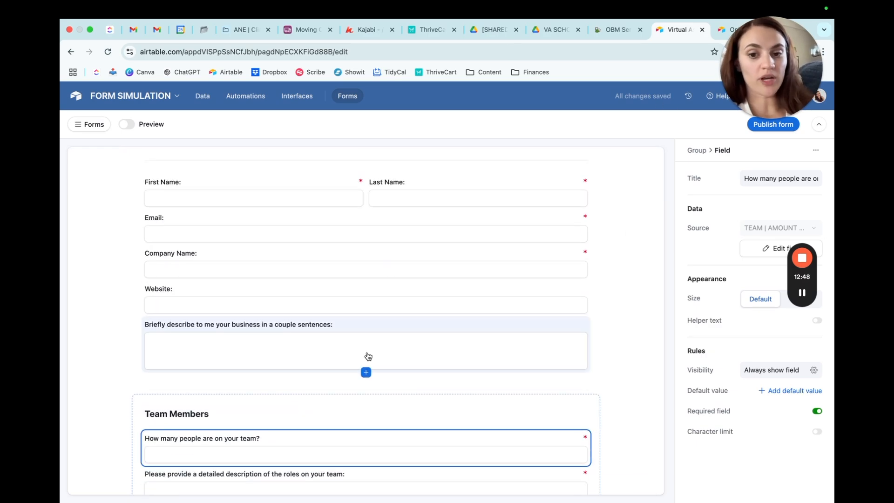
{"action": "scroll", "coordinate": [367, 358], "scroll_direction": "down", "scroll_amount": 4}
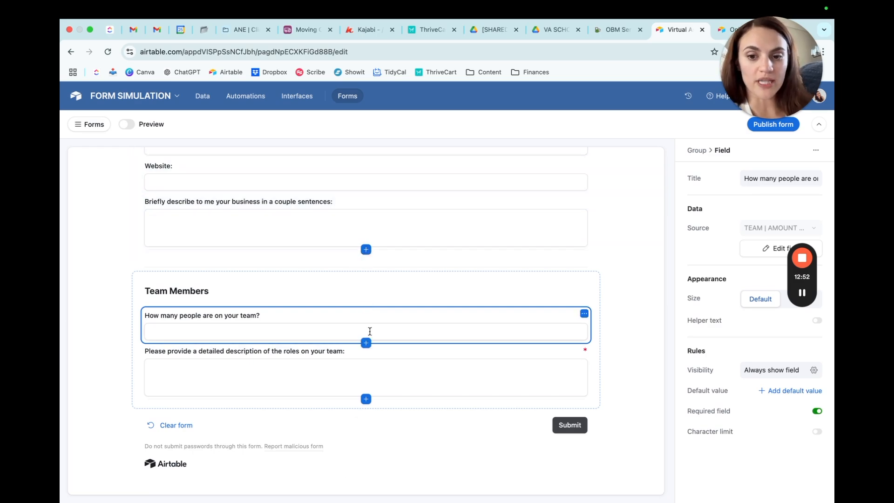
Create a long text field named "ANYTHING ELSE" below the business description question in the form's first group.
{"action": "left_click", "coordinate": [367, 256]}
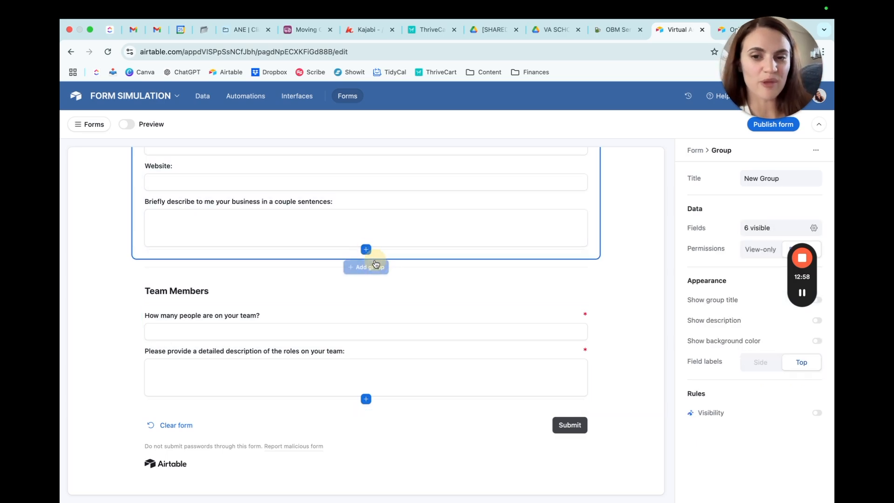
{"action": "scroll", "coordinate": [367, 252], "scroll_direction": "up", "scroll_amount": 3}
{"action": "scroll", "coordinate": [366, 254], "scroll_direction": "down", "scroll_amount": 2}
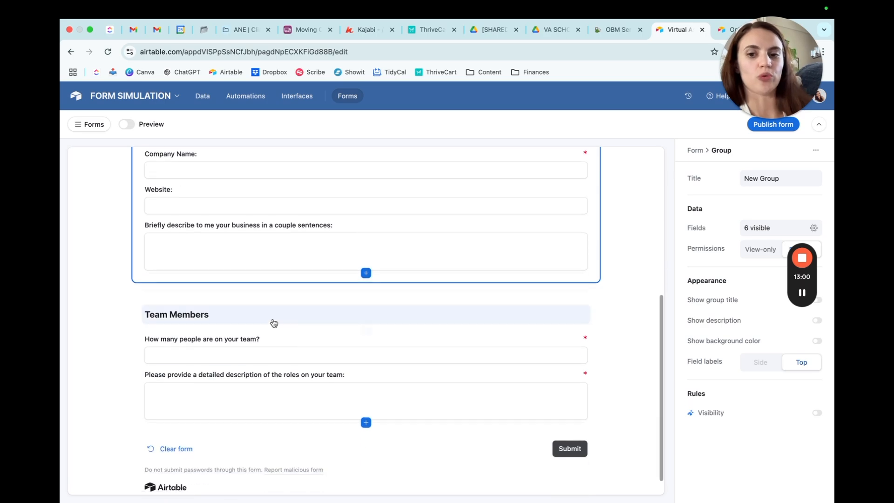
{"action": "left_click", "coordinate": [367, 274]}
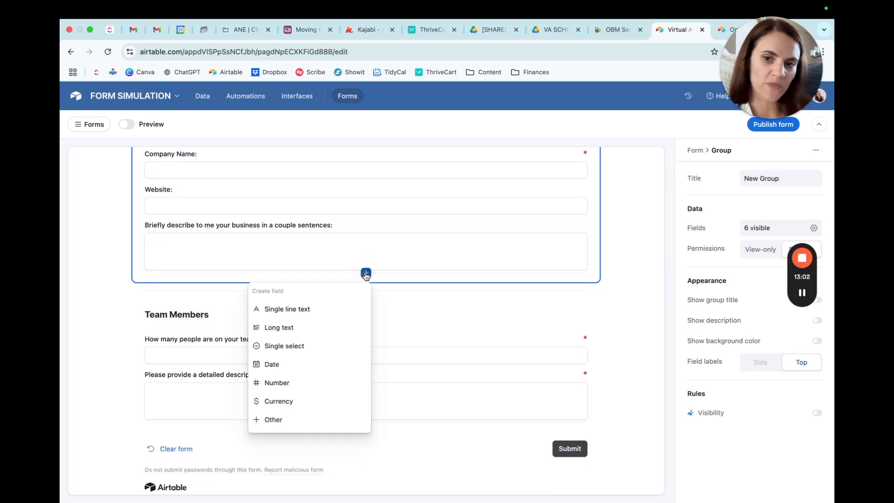
{"action": "left_click", "coordinate": [328, 332]}
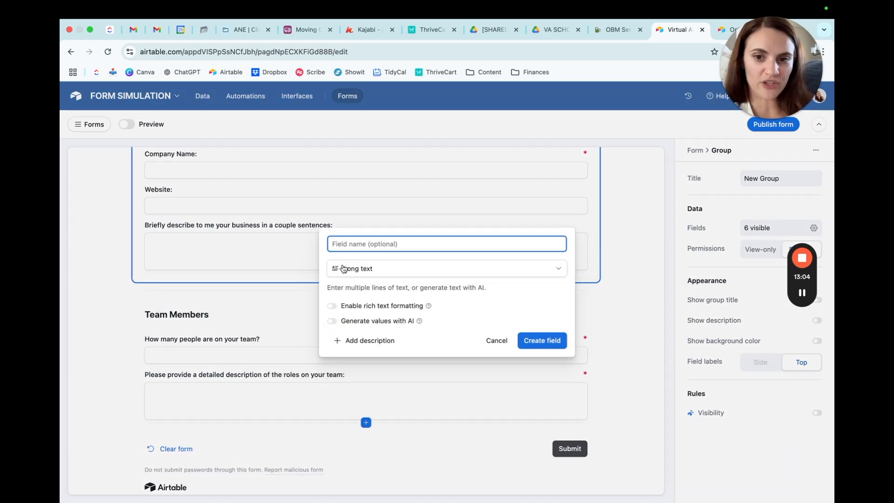
{"action": "type", "text": "ANYTHING ELSE"}
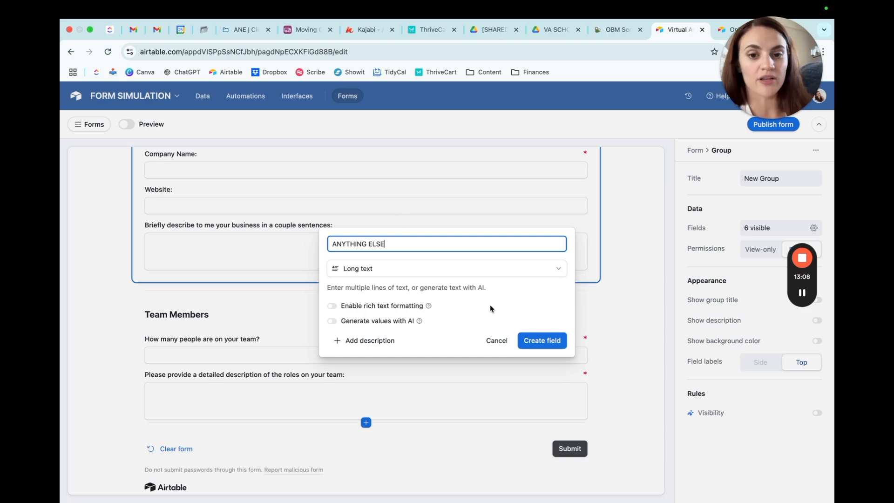
{"action": "left_click", "coordinate": [555, 338]}
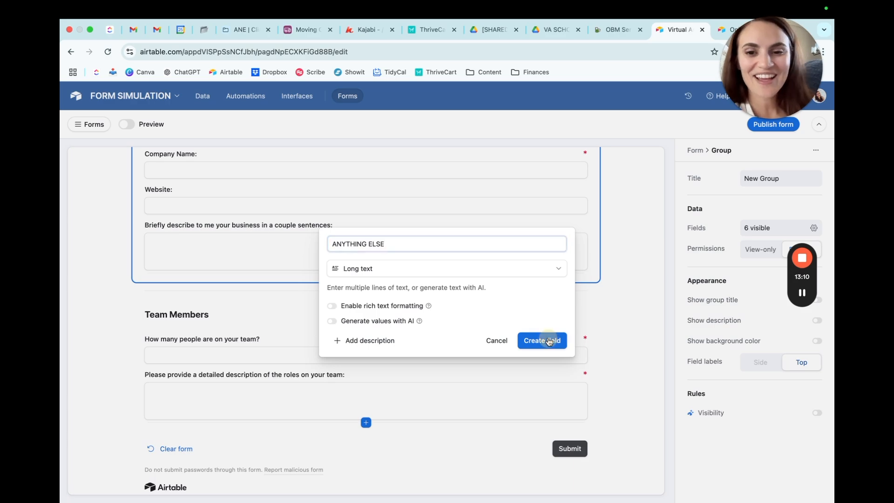
Title the ANYTHING ELSE question "Is there anything else you'd like to say?".
{"action": "left_click", "coordinate": [166, 282]}
{"action": "type", "text": "Is t"}
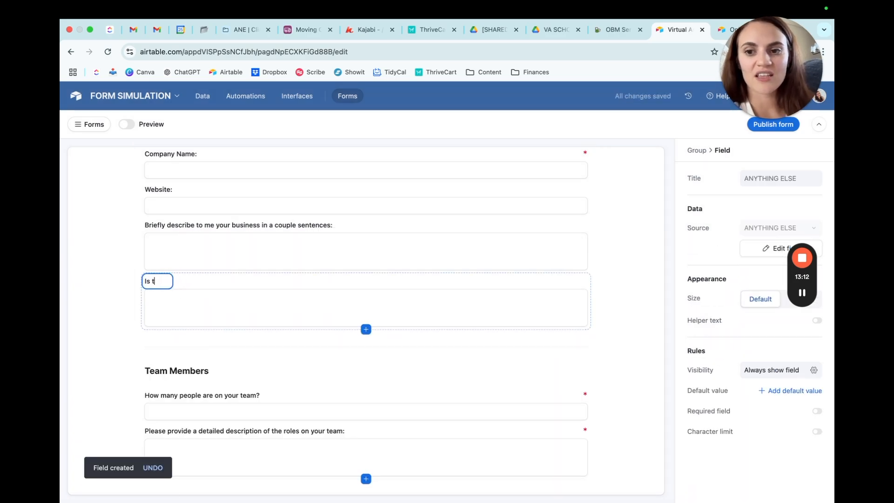
{"action": "type", "text": "here anything else you'd"}
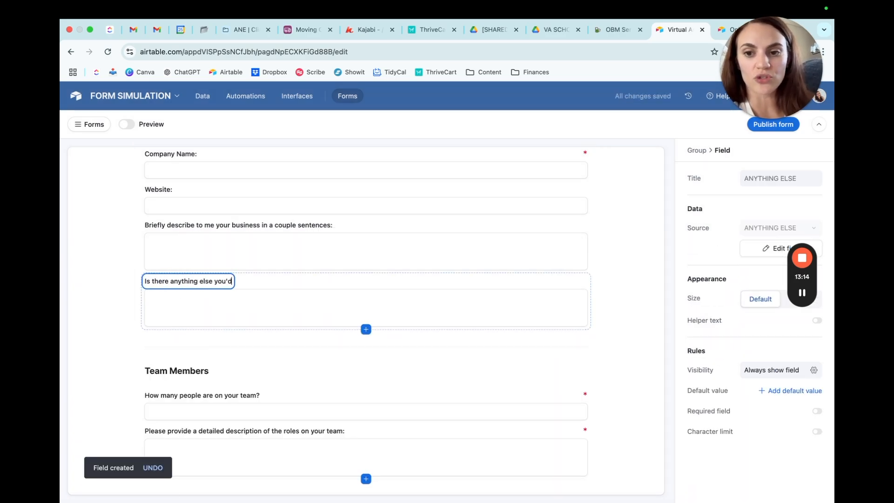
{"action": "type", "text": " like to say?"}
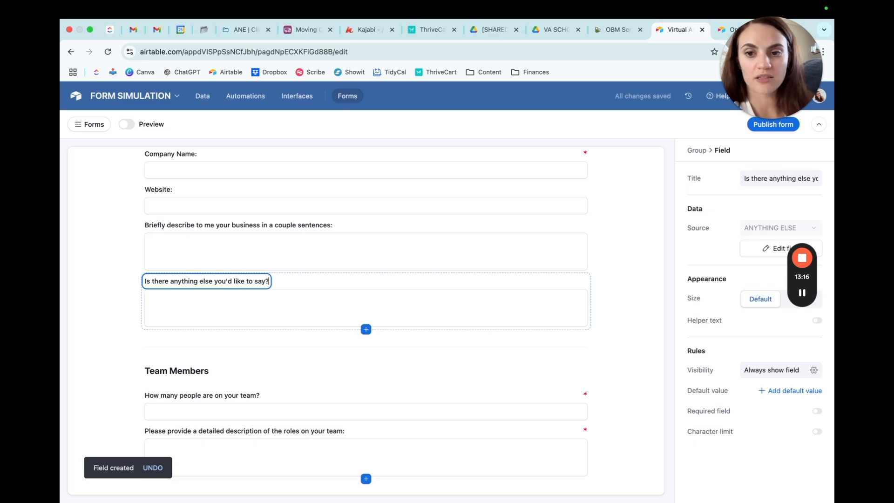
{"action": "left_click", "coordinate": [614, 314]}
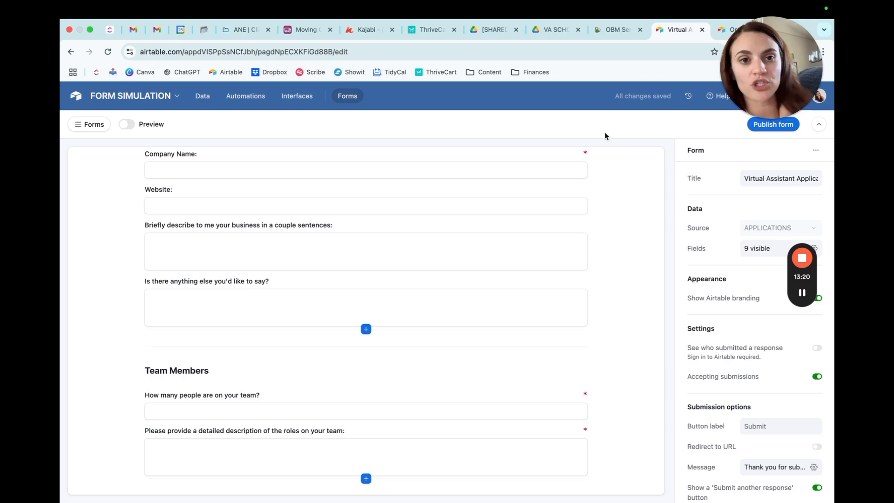
{"action": "left_click_drag", "start_coordinate": [750, 52], "coordinate": [750, 106]}
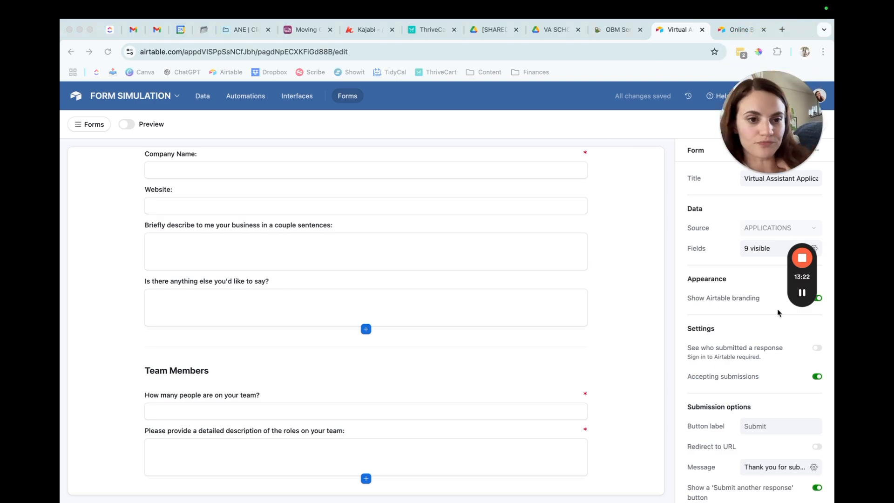
Start a single select field below the anything-else question, with "Option A" as its first option.
{"action": "left_click", "coordinate": [366, 329]}
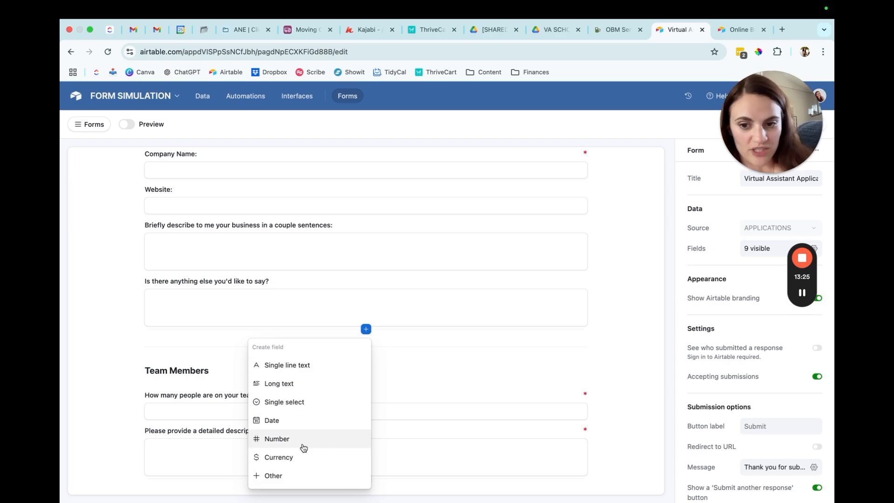
{"action": "left_click", "coordinate": [286, 476]}
{"action": "scroll", "coordinate": [467, 293], "scroll_direction": "down", "scroll_amount": 3}
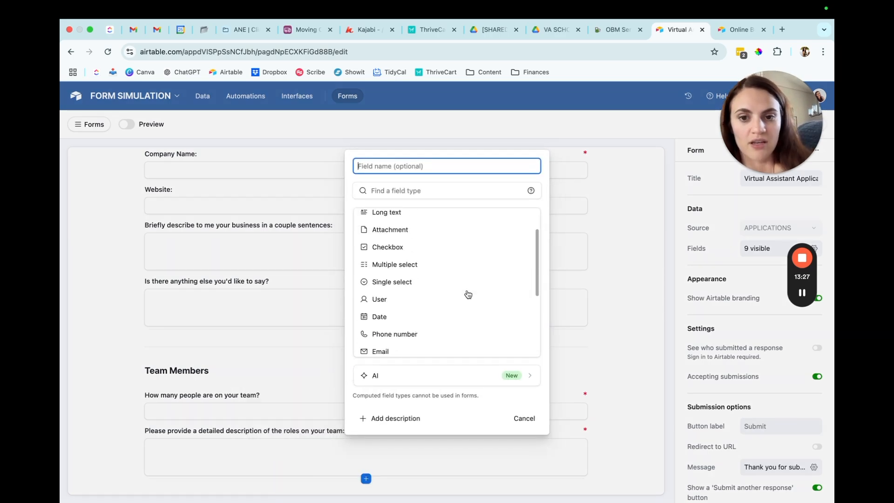
{"action": "scroll", "coordinate": [443, 293], "scroll_direction": "up", "scroll_amount": 2}
{"action": "left_click", "coordinate": [435, 308]}
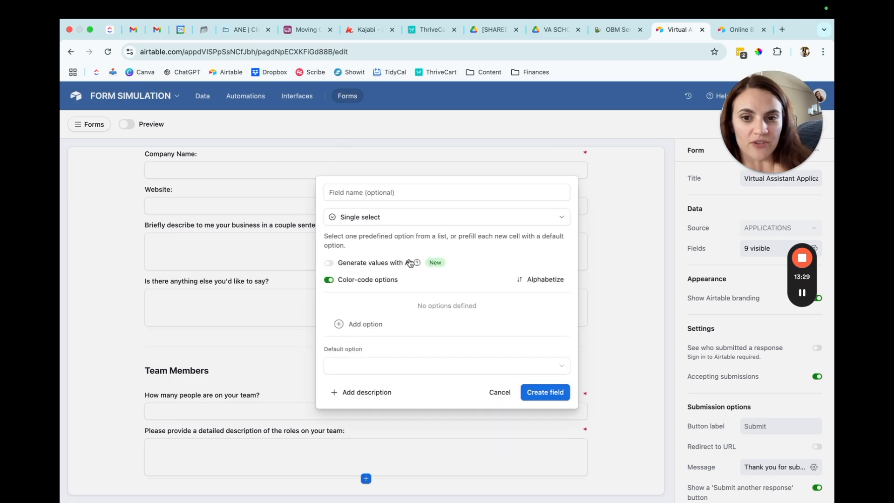
{"action": "left_click", "coordinate": [390, 322]}
{"action": "type", "text": "Option A"}
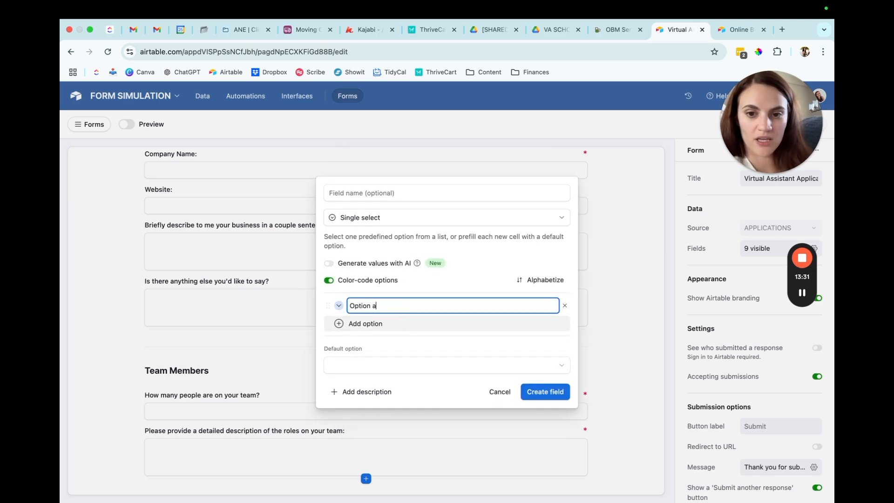
{"action": "key", "text": "ctrl+a"}
{"action": "key", "text": "ctrl+c"}
{"action": "key", "text": "Return"}
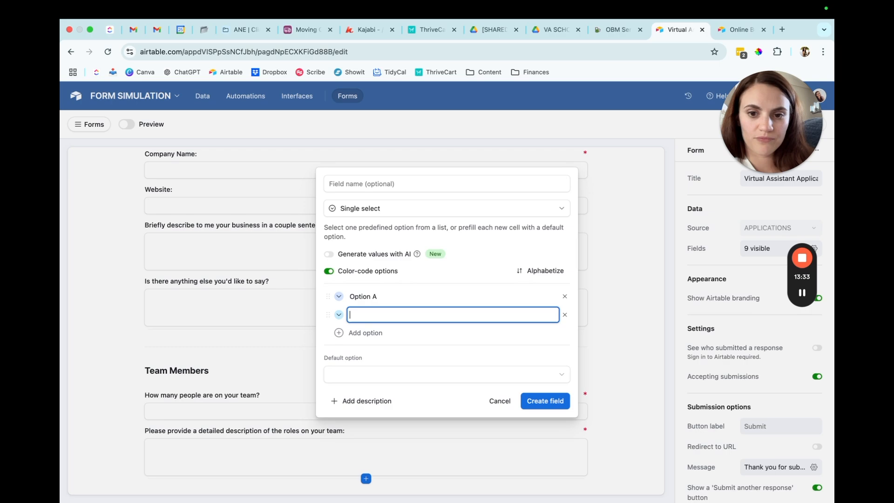
Add "Option B" and "Option C" to the single select options and create the field.
{"action": "key", "text": "ctrl+v"}
{"action": "key", "text": "Return"}
{"action": "left_click", "coordinate": [410, 311]}
{"action": "key", "text": "Return"}
{"action": "key", "text": "BackSpace"}
{"action": "type", "text": "C"}
{"action": "key", "text": "Return"}
{"action": "key", "text": "BackSpace"}
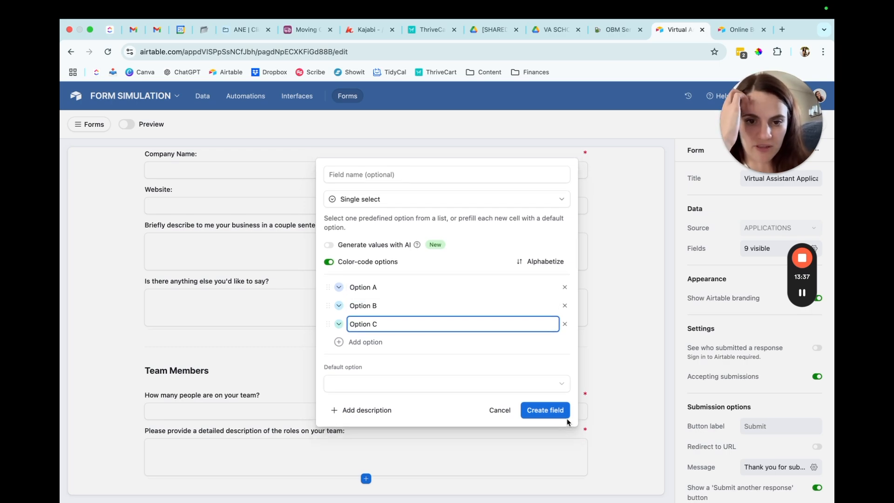
{"action": "left_click", "coordinate": [567, 418]}
Rename the new single select field as "SERVICE" and save it.
{"action": "left_click", "coordinate": [225, 347]}
{"action": "left_click", "coordinate": [155, 337]}
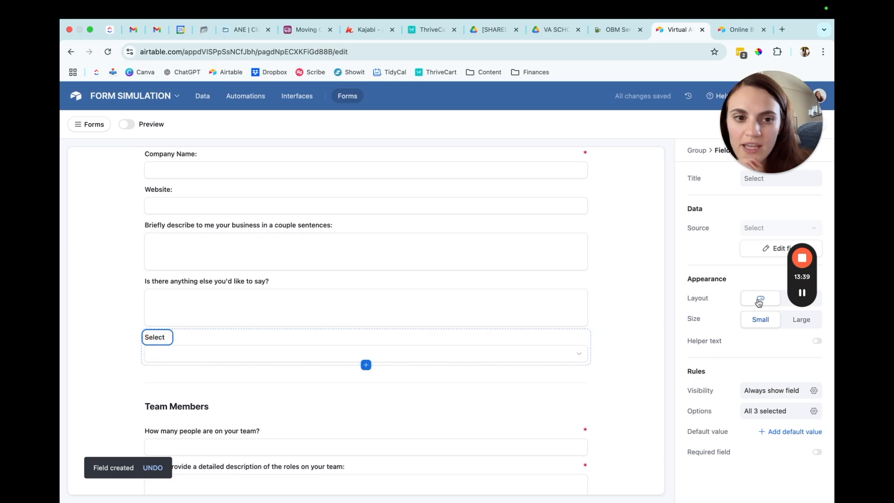
{"action": "left_click", "coordinate": [766, 249]}
{"action": "left_click", "coordinate": [536, 134]}
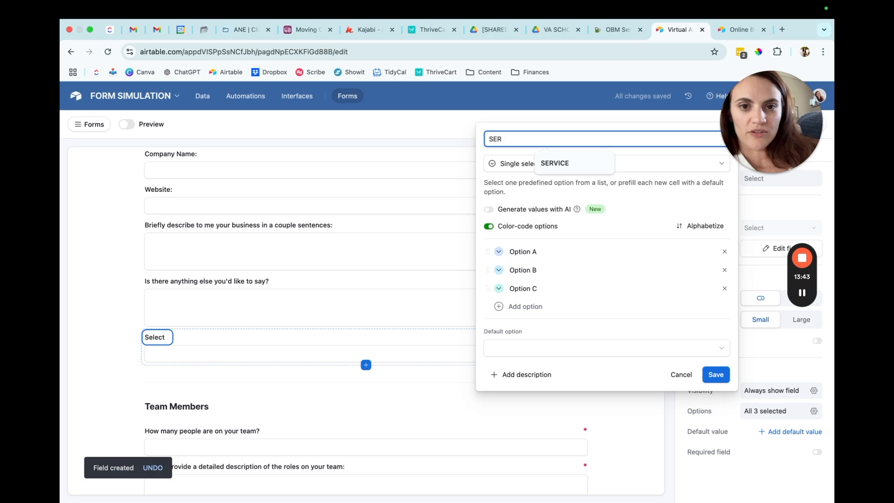
{"action": "type", "text": "VICE"}
{"action": "left_click", "coordinate": [707, 377]}
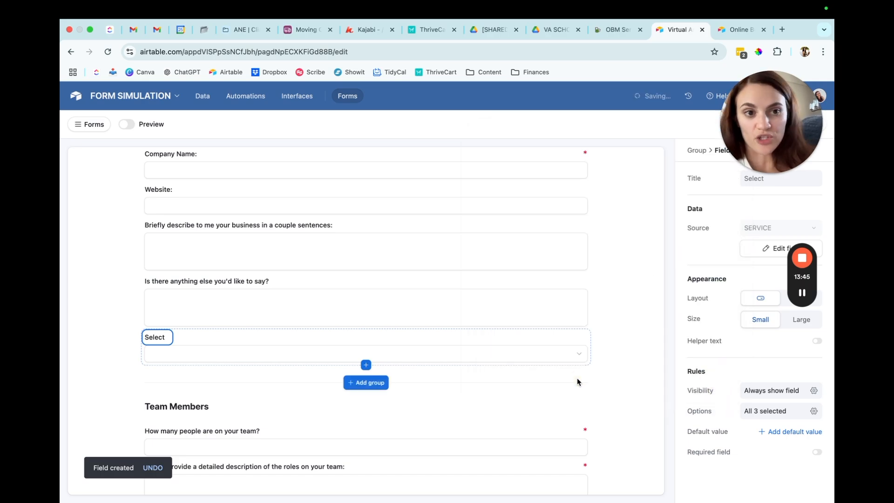
Rename the SERVICE field's first two options as "Service Option A" and "Service Option B".
{"action": "left_click", "coordinate": [232, 356]}
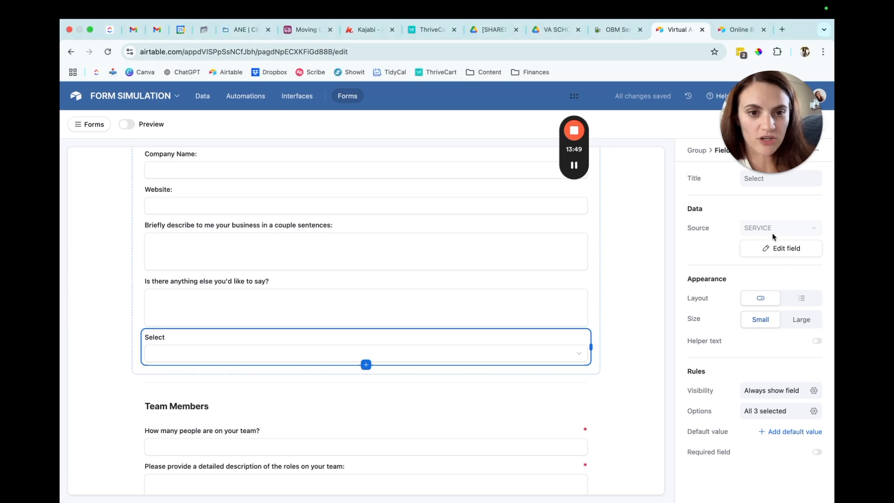
{"action": "left_click", "coordinate": [787, 243]}
{"action": "left_click", "coordinate": [510, 252]}
{"action": "type", "text": "Service Option A"}
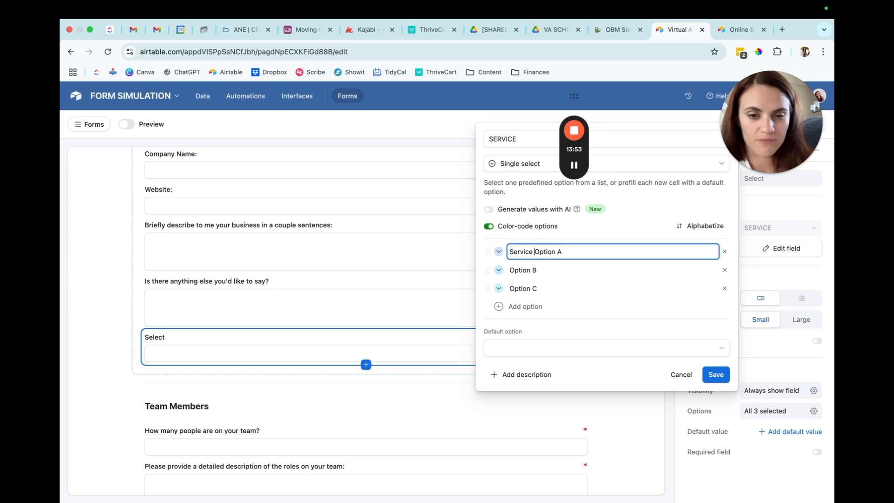
{"action": "left_click", "coordinate": [537, 270]}
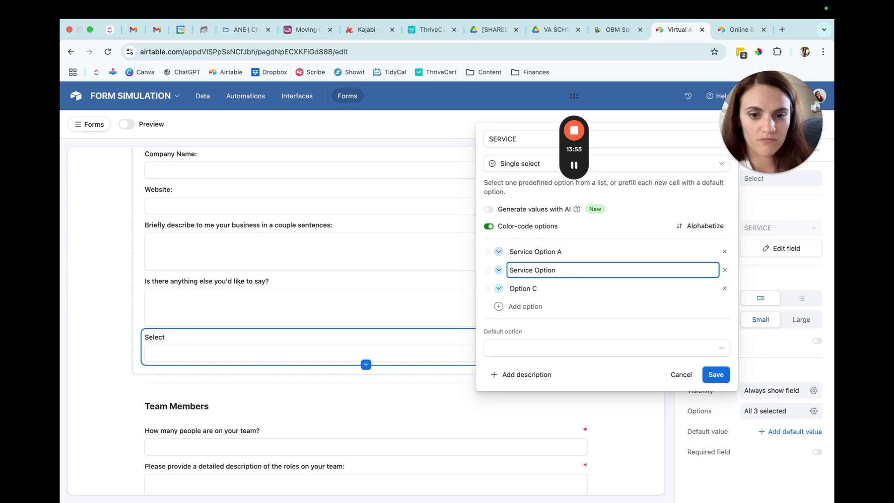
{"action": "key", "text": "Tab"}
{"action": "key", "text": "Tab"}
{"action": "key", "text": "Tab"}
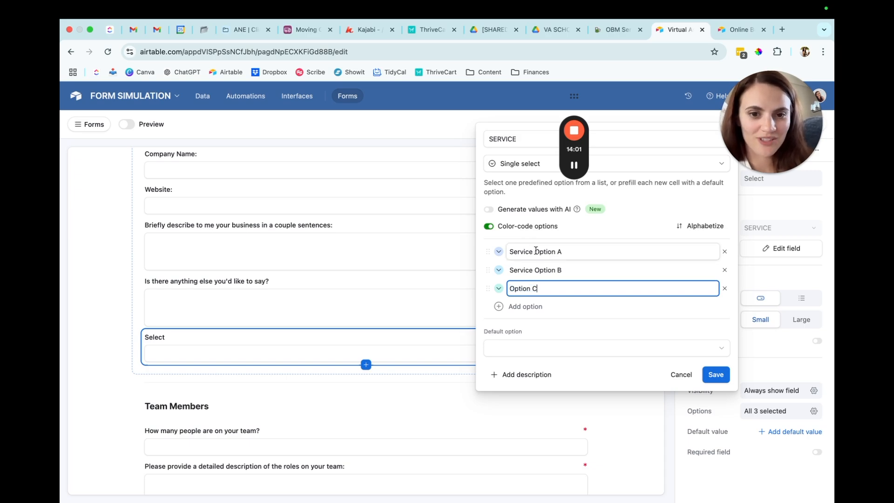
Rename the third option as "Service Option C" and save the SERVICE field.
{"action": "key", "text": "shift+Tab"}
{"action": "key", "text": "super+c"}
{"action": "key", "text": "Tab"}
{"action": "key", "text": "super+v"}
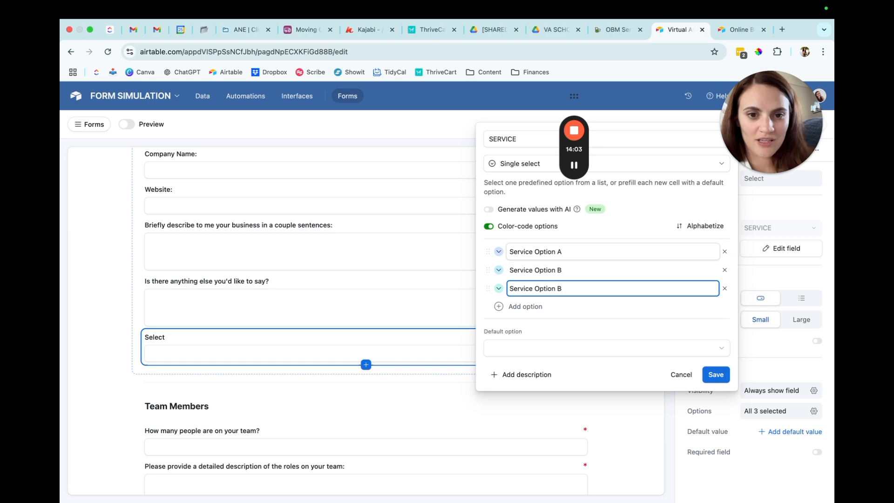
{"action": "key", "text": "Return"}
{"action": "key", "text": "BackSpace"}
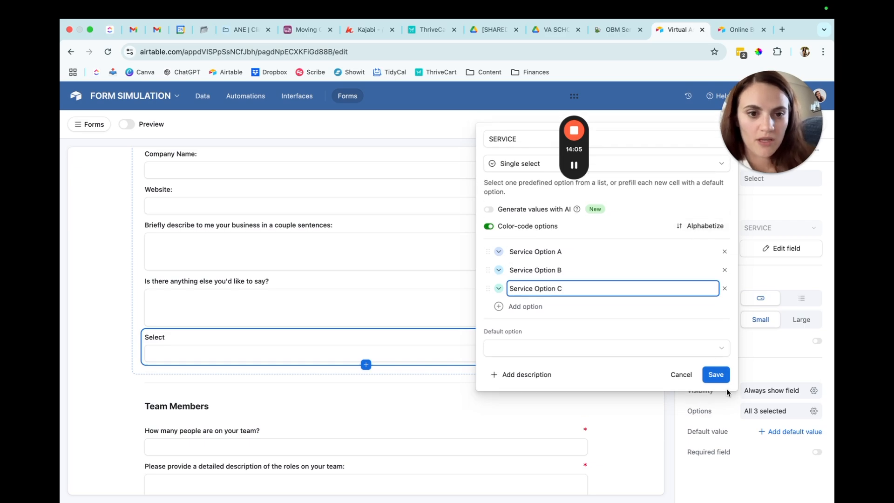
{"action": "left_click", "coordinate": [716, 375]}
{"action": "left_click", "coordinate": [527, 363]}
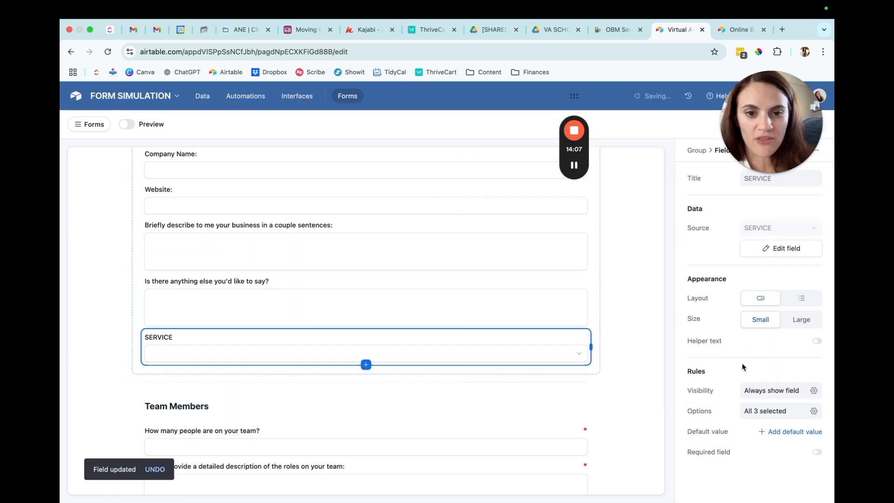
Switch the SERVICE question from dropdown to list layout and test selecting Service Option B and Service Option C.
{"action": "left_click", "coordinate": [486, 350]}
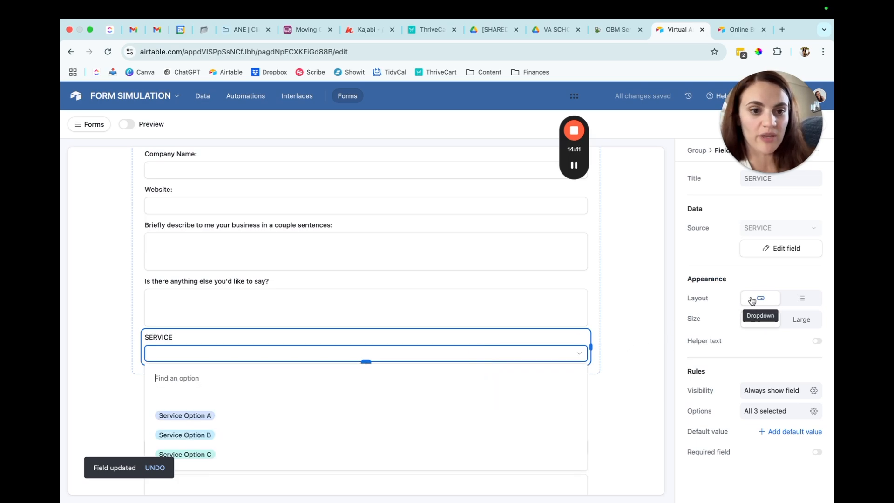
{"action": "left_click", "coordinate": [797, 297]}
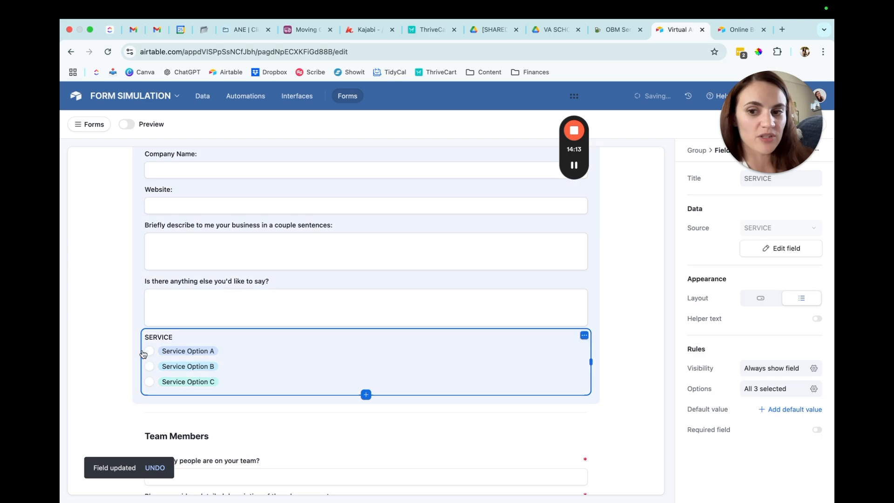
{"action": "left_click", "coordinate": [149, 366]}
{"action": "left_click", "coordinate": [150, 381]}
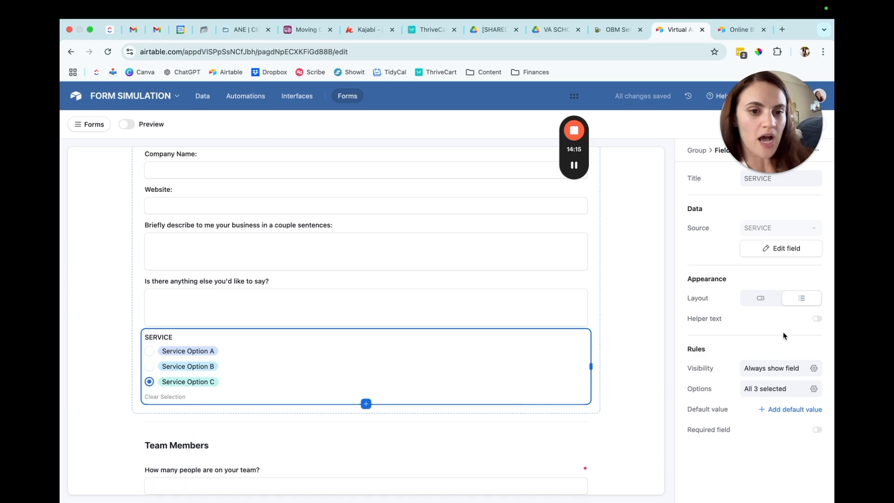
Add the helper text "This is not required to fill out." to the anything-else question.
{"action": "left_click", "coordinate": [224, 287]}
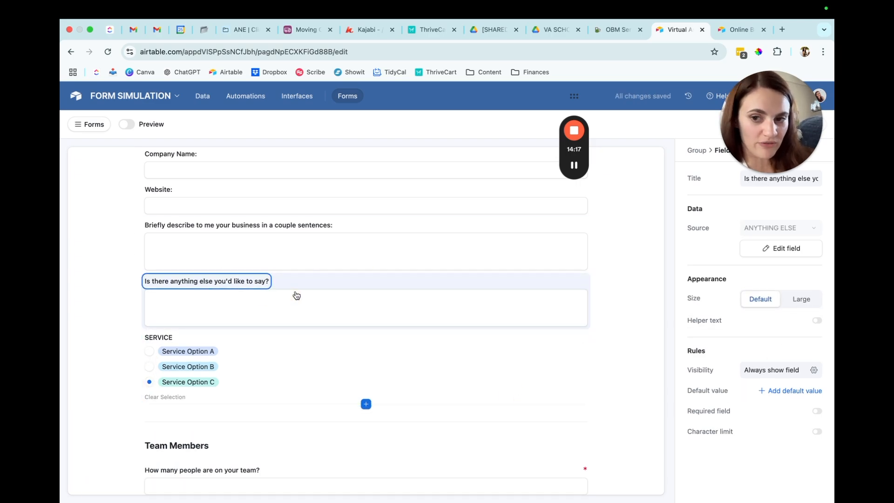
{"action": "left_click", "coordinate": [710, 324]}
{"action": "left_click", "coordinate": [155, 299]}
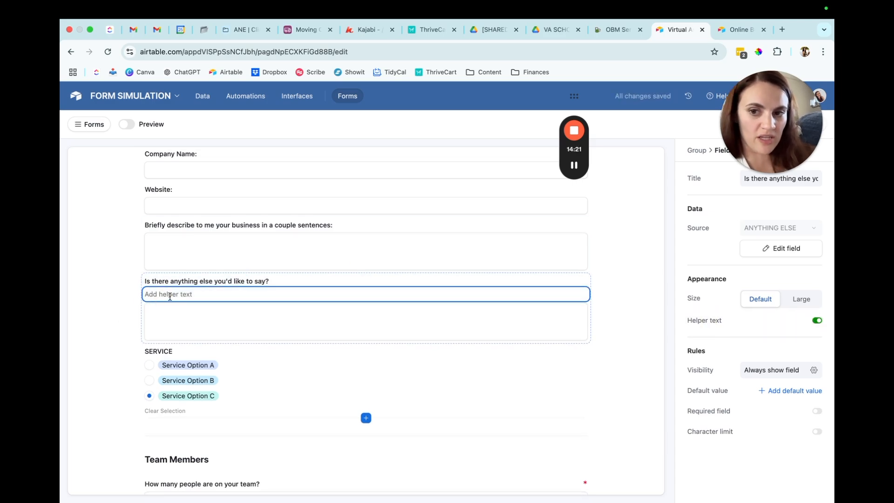
{"action": "type", "text": "This is not required to"}
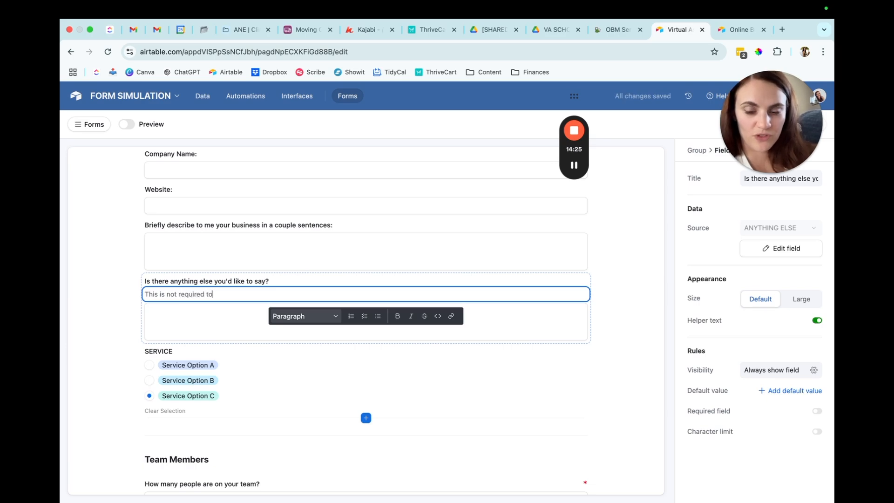
{"action": "left_click", "coordinate": [611, 293]}
{"action": "left_click", "coordinate": [261, 394]}
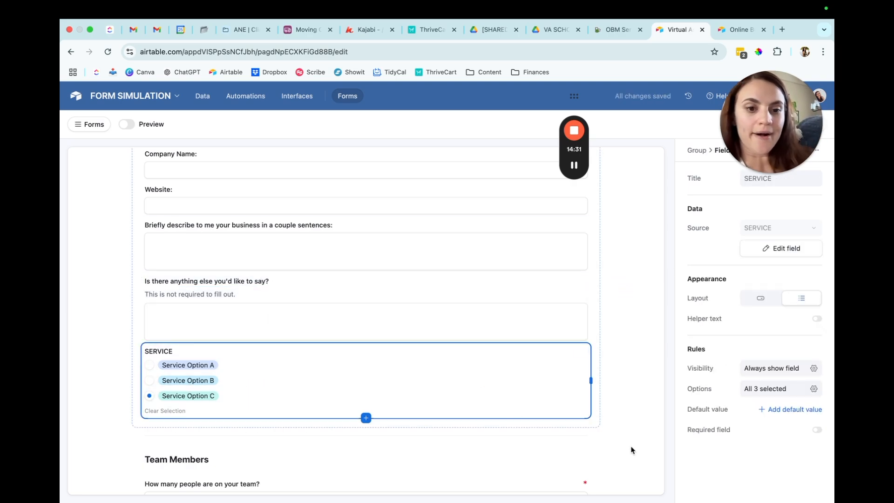
{"action": "left_click", "coordinate": [366, 418]}
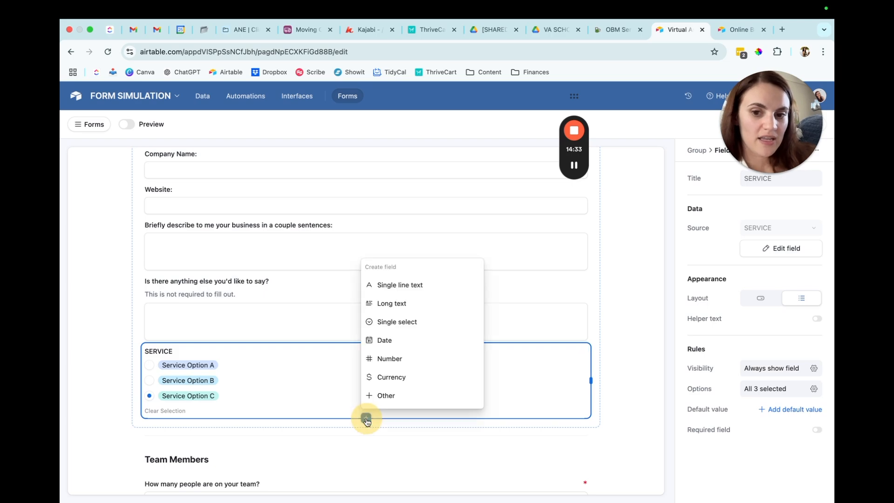
{"action": "left_click", "coordinate": [604, 404]}
{"action": "left_click", "coordinate": [580, 348]}
{"action": "left_click", "coordinate": [366, 407]}
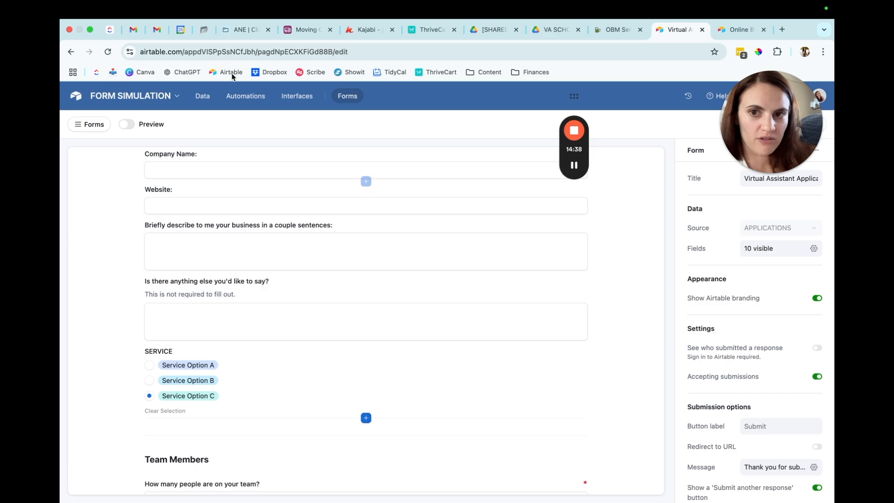
Add a multiple select field named "SOCIAL MEDIA PLATFORMS" below the SERVICE question.
{"action": "left_click", "coordinate": [366, 417]}
{"action": "left_click", "coordinate": [396, 395]}
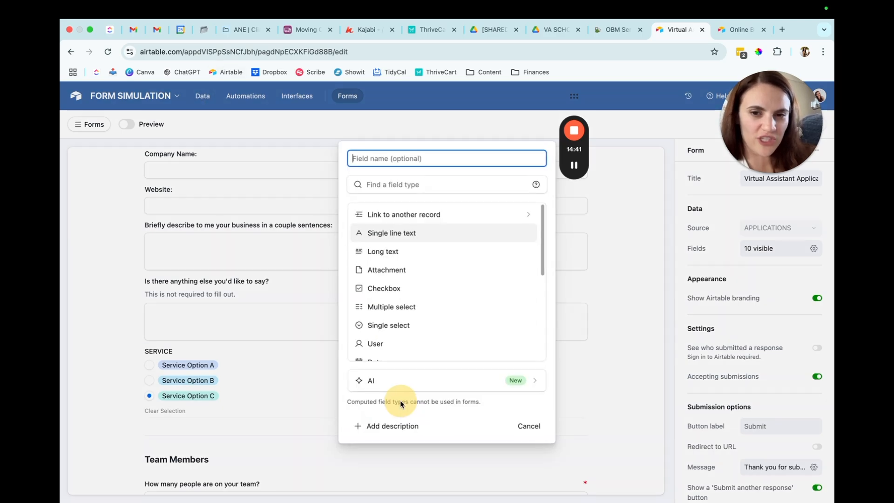
{"action": "left_click", "coordinate": [399, 307]}
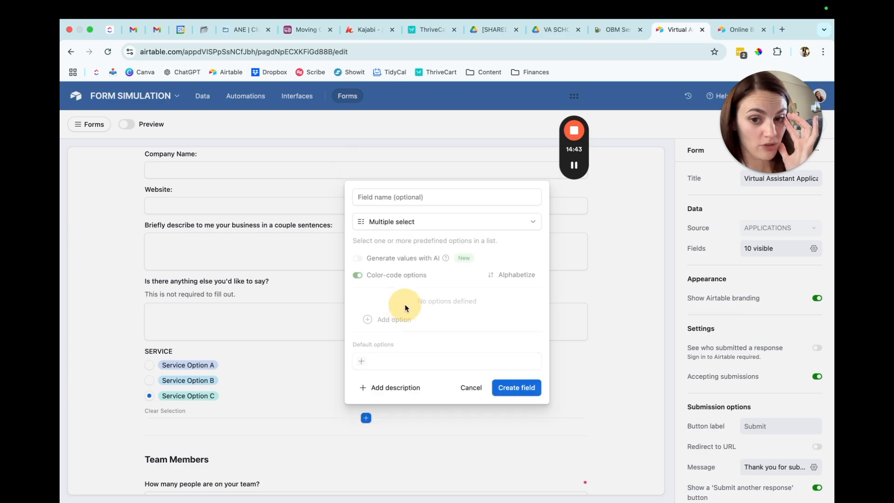
{"action": "left_click", "coordinate": [422, 318]}
{"action": "left_click", "coordinate": [376, 197]}
{"action": "type", "text": "SOCIAL"}
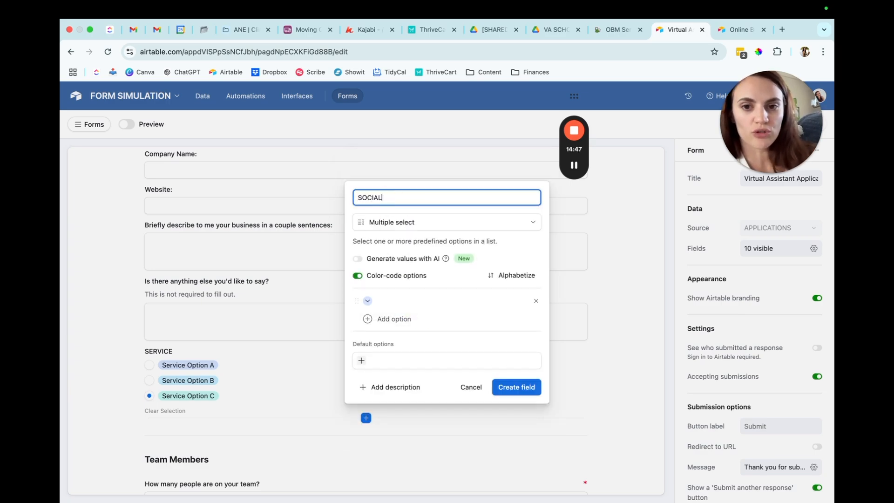
{"action": "type", "text": " MEDIA PLATFORMS"}
Enter the options "Instagram", "Tik Tok" and "Facebook" and create the social media field.
{"action": "left_click", "coordinate": [428, 301]}
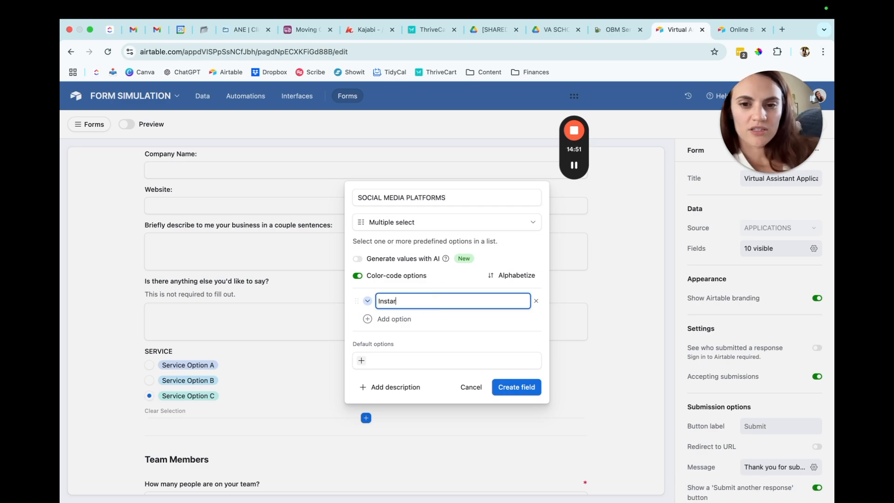
{"action": "type", "text": "Instagram"}
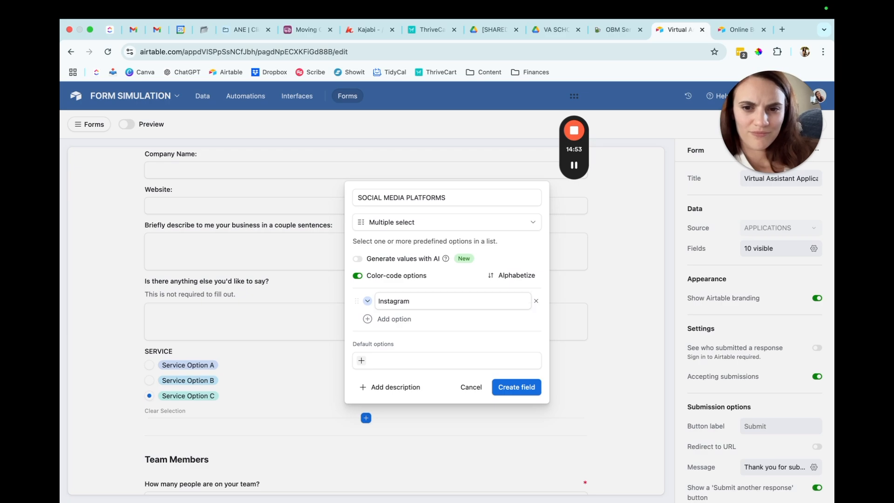
{"action": "left_click", "coordinate": [425, 318]}
{"action": "type", "text": "Tik Tok"}
{"action": "left_click", "coordinate": [426, 331]}
{"action": "type", "text": "Facebook"}
{"action": "left_click", "coordinate": [533, 405]}
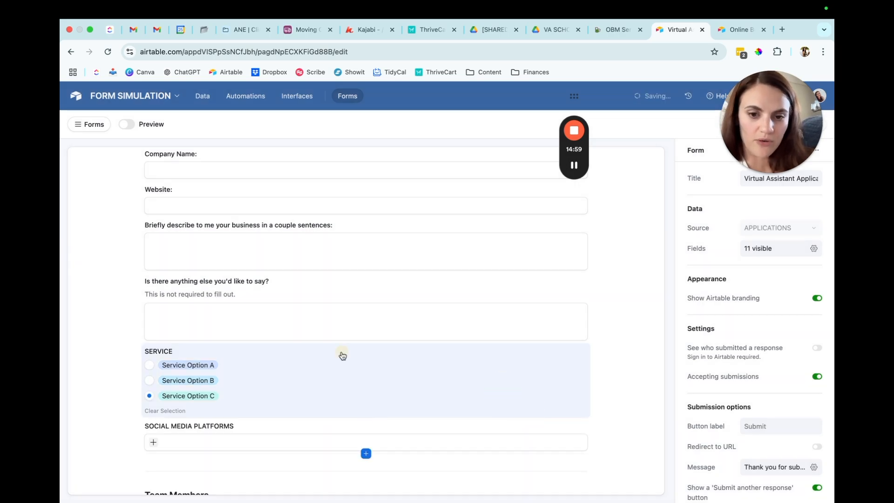
Retitle the social media question as "What social media platforms do you market yourself on?".
{"action": "left_click", "coordinate": [198, 425]}
{"action": "left_click", "coordinate": [196, 425]}
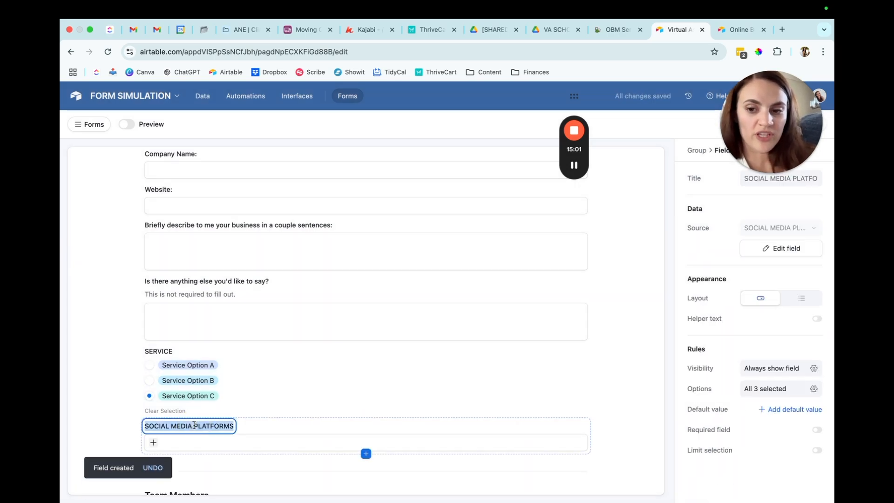
{"action": "scroll", "coordinate": [195, 424], "scroll_direction": "down", "scroll_amount": 1}
{"action": "type", "text": "What so"}
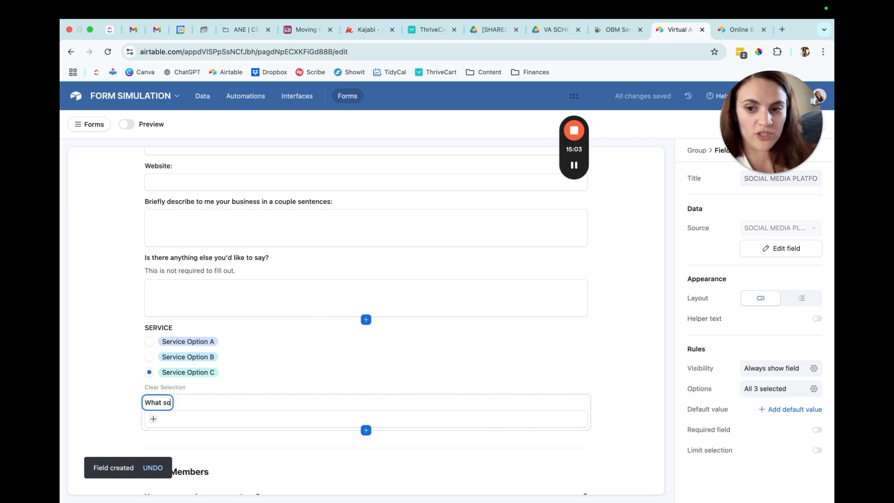
{"action": "type", "text": "cial media platforms"}
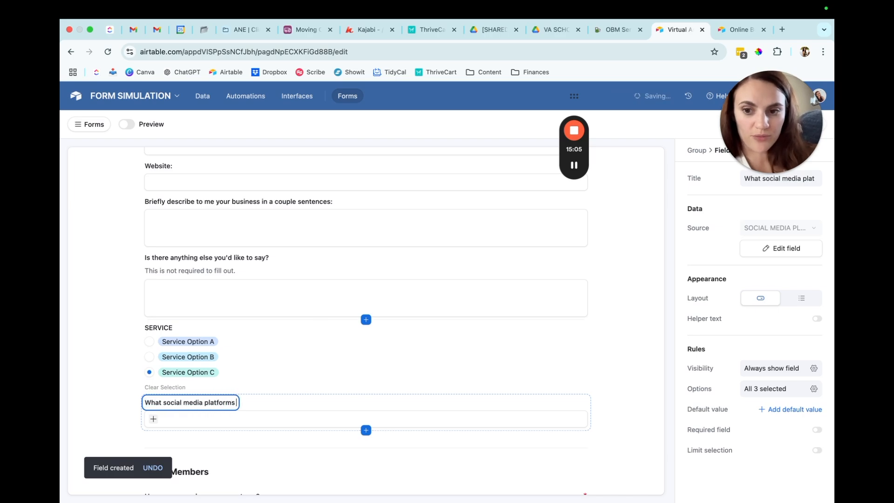
{"action": "type", "text": " do you mark"}
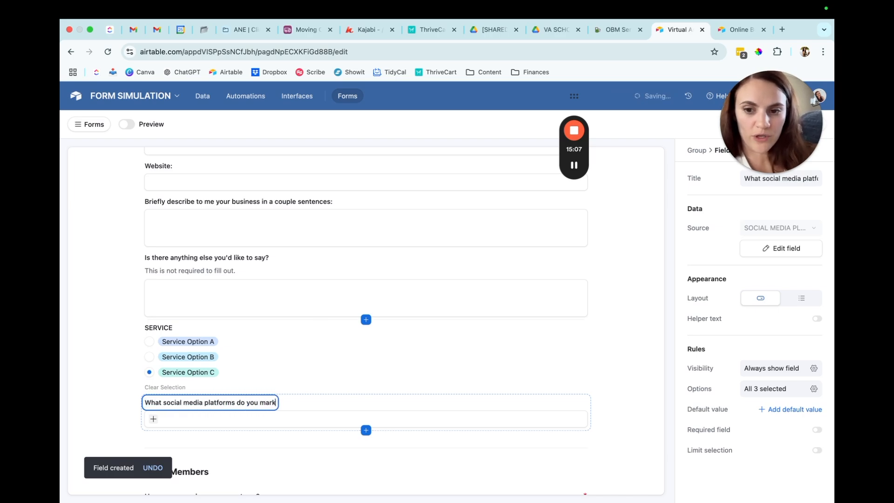
{"action": "type", "text": "et yourself on?"}
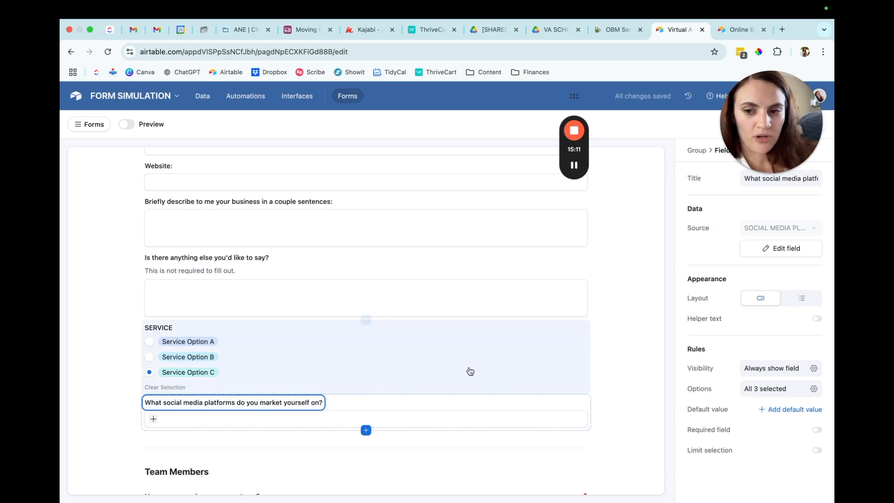
{"action": "scroll", "coordinate": [468, 369], "scroll_direction": "down", "scroll_amount": 2}
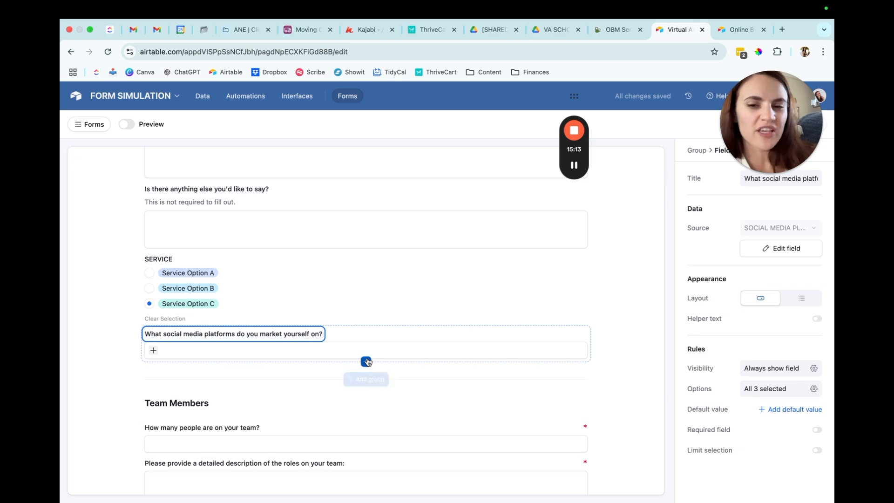
Switch the social media question to list layout and test checking and unchecking Instagram, Tik Tok and Facebook.
{"action": "left_click", "coordinate": [808, 305]}
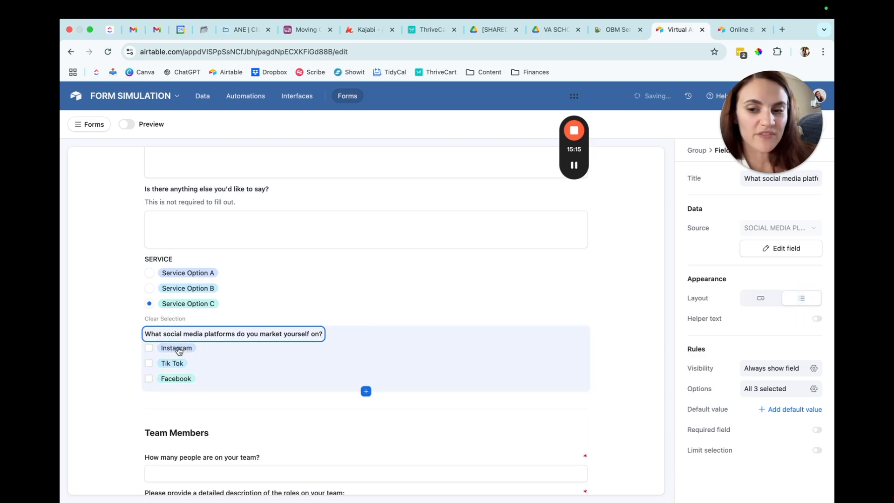
{"action": "left_click", "coordinate": [149, 350]}
{"action": "left_click", "coordinate": [149, 348]}
{"action": "left_click", "coordinate": [149, 363]}
{"action": "left_click", "coordinate": [149, 378]}
{"action": "left_click", "coordinate": [149, 363]}
{"action": "left_click", "coordinate": [149, 347]}
{"action": "left_click", "coordinate": [149, 378]}
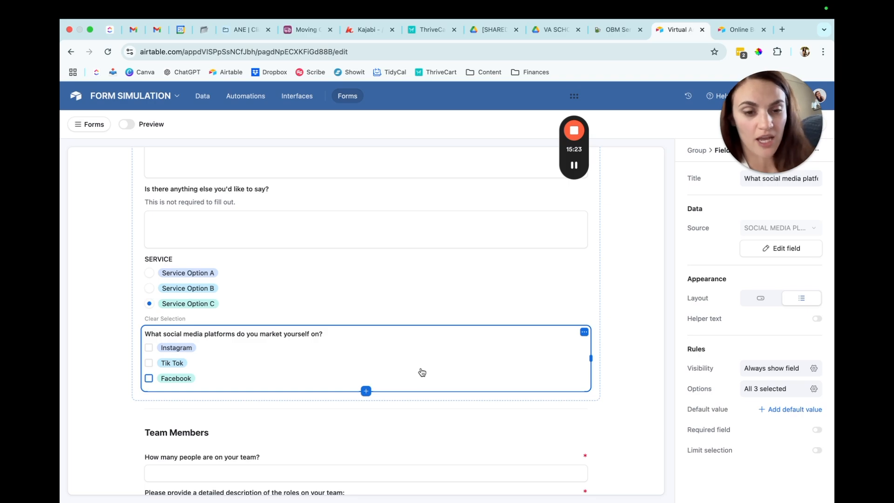
Add the helper text "Check all that applies" to the social media question.
{"action": "left_click", "coordinate": [748, 319]}
{"action": "left_click", "coordinate": [183, 346]}
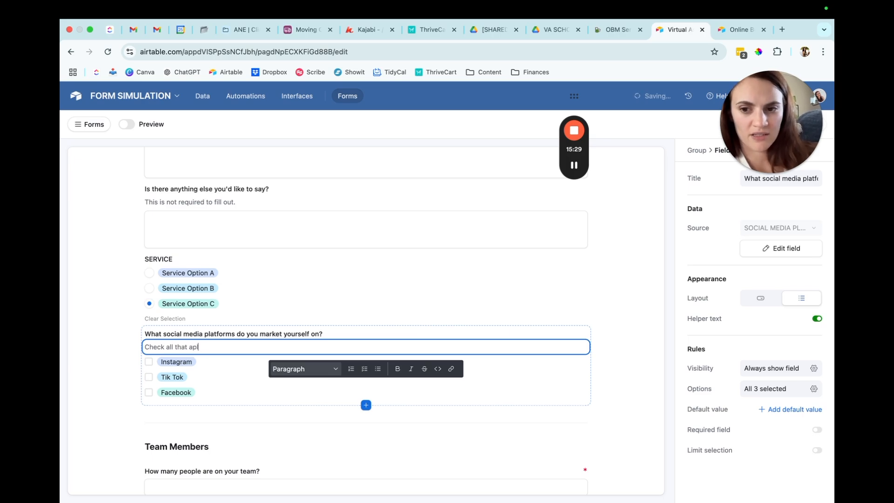
{"action": "left_click", "coordinate": [650, 321]}
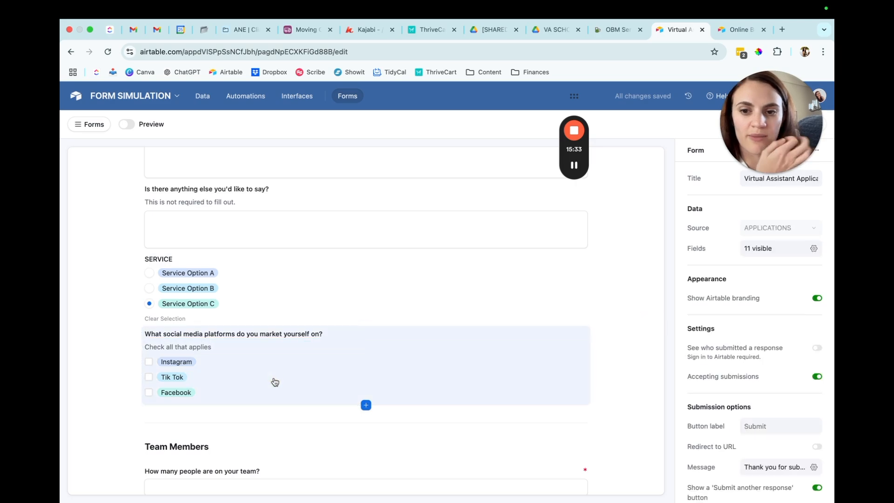
Try making the social media question a required field.
{"action": "left_click", "coordinate": [353, 343]}
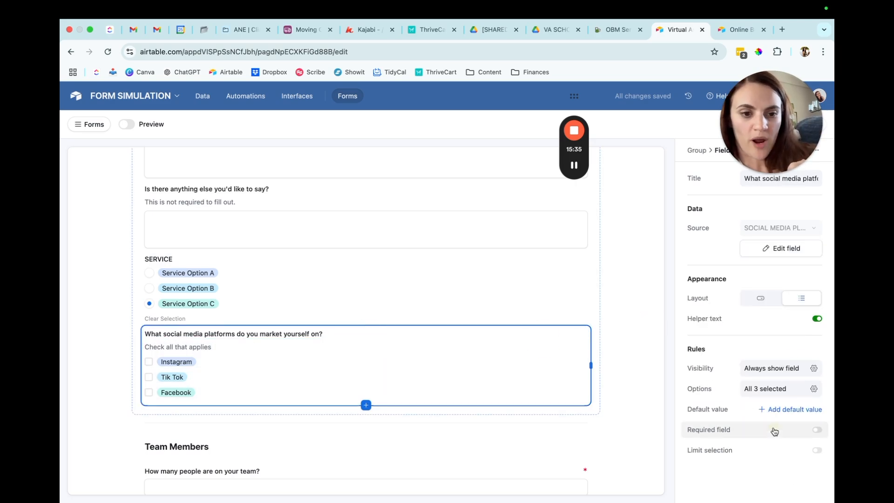
{"action": "left_click", "coordinate": [774, 431]}
{"action": "left_click", "coordinate": [774, 430]}
{"action": "left_click", "coordinate": [611, 364]}
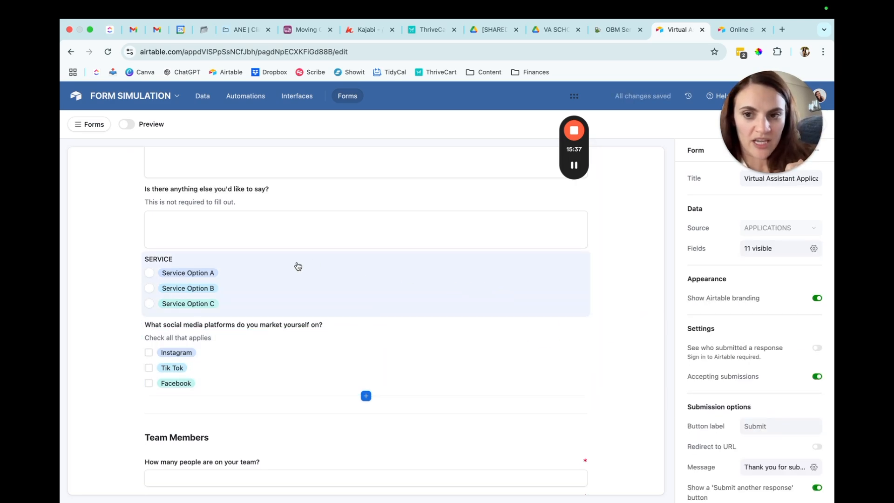
Retitle the SERVICE question as "What service are you most interested in?".
{"action": "left_click", "coordinate": [298, 266]}
{"action": "left_click", "coordinate": [155, 258]}
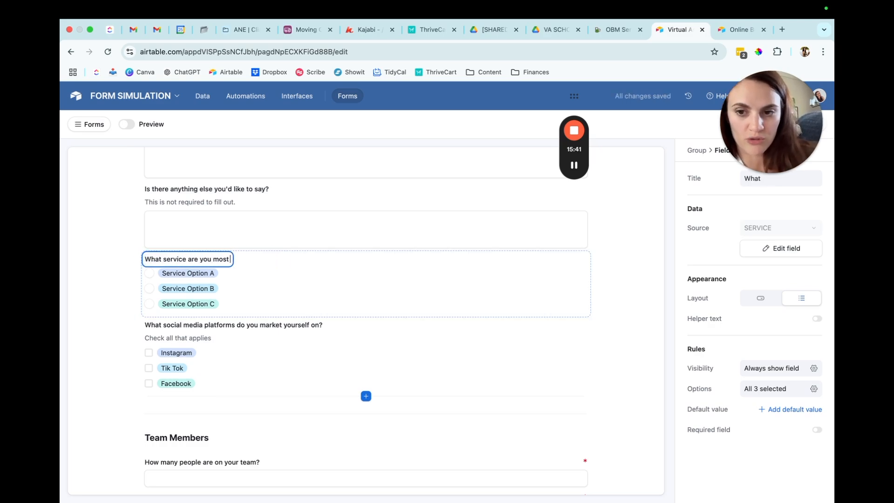
{"action": "left_click", "coordinate": [576, 313]}
Add a light gray "Not Sure" option to the SERVICE field and save it.
{"action": "left_click", "coordinate": [369, 281]}
{"action": "left_click", "coordinate": [760, 248]}
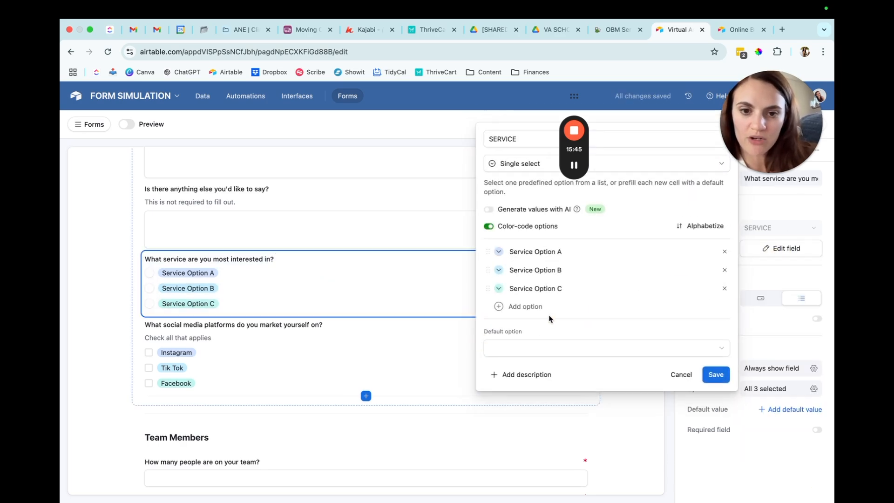
{"action": "left_click", "coordinate": [551, 308]}
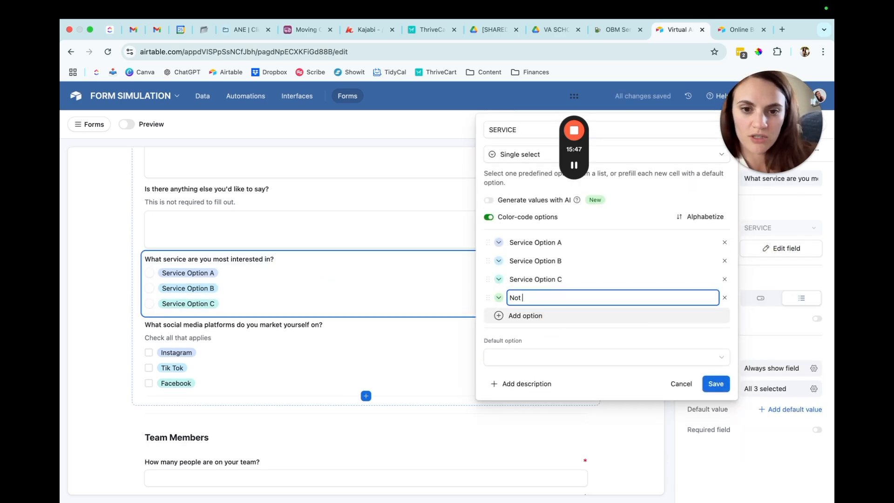
{"action": "left_click", "coordinate": [498, 298]}
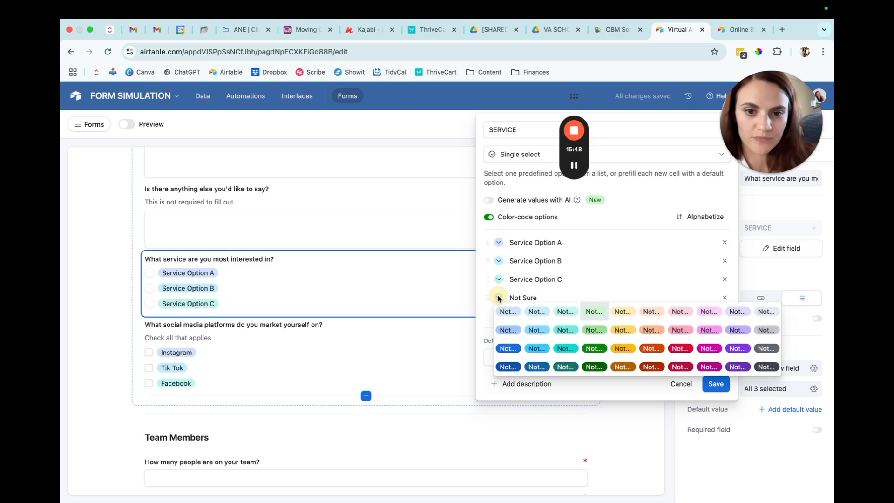
{"action": "left_click", "coordinate": [779, 317]}
{"action": "left_click", "coordinate": [719, 387]}
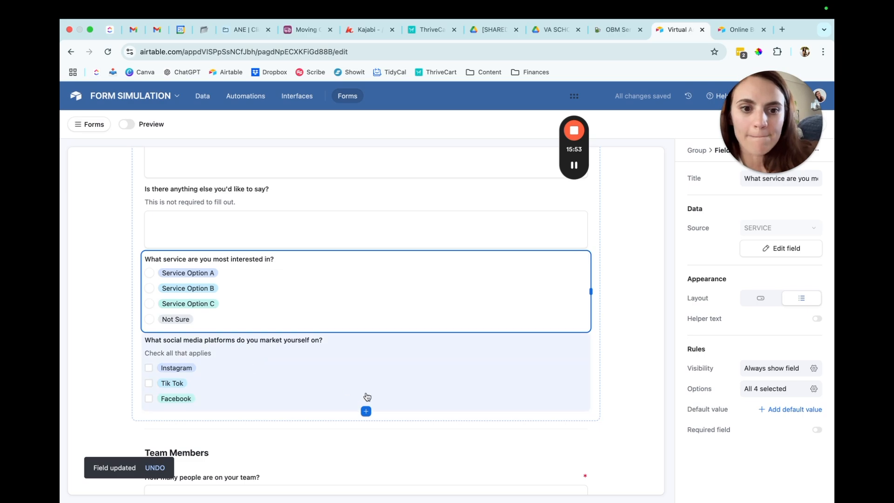
Examine the option and visibility rules of the service, social media and team size questions.
{"action": "scroll", "coordinate": [367, 396], "scroll_direction": "up", "scroll_amount": 3}
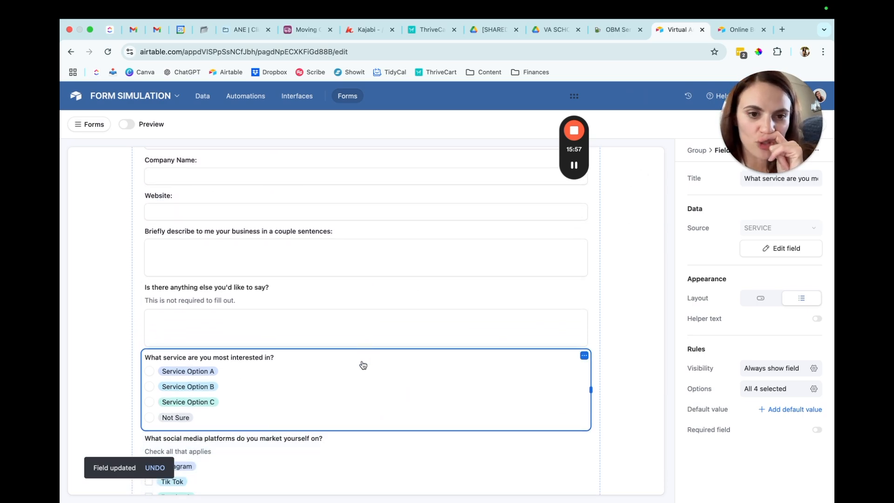
{"action": "left_click", "coordinate": [750, 394]}
{"action": "left_click", "coordinate": [709, 386]}
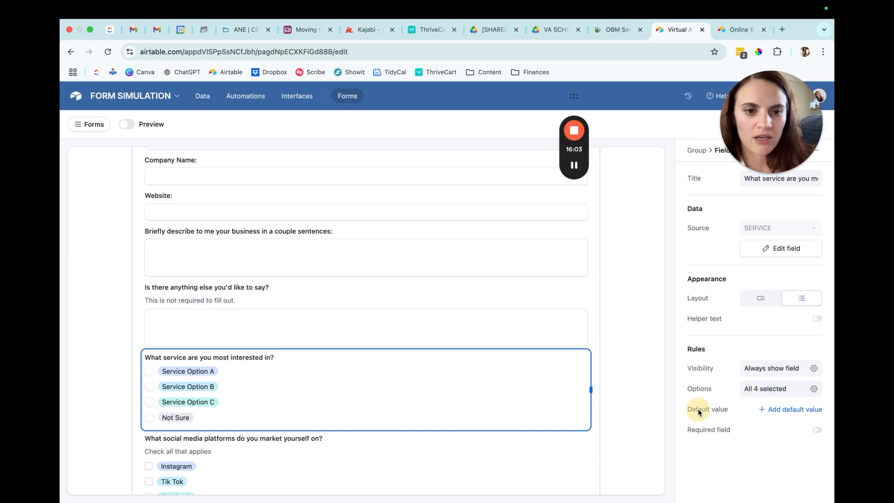
{"action": "scroll", "coordinate": [539, 313], "scroll_direction": "down", "scroll_amount": 3}
{"action": "left_click", "coordinate": [345, 377]}
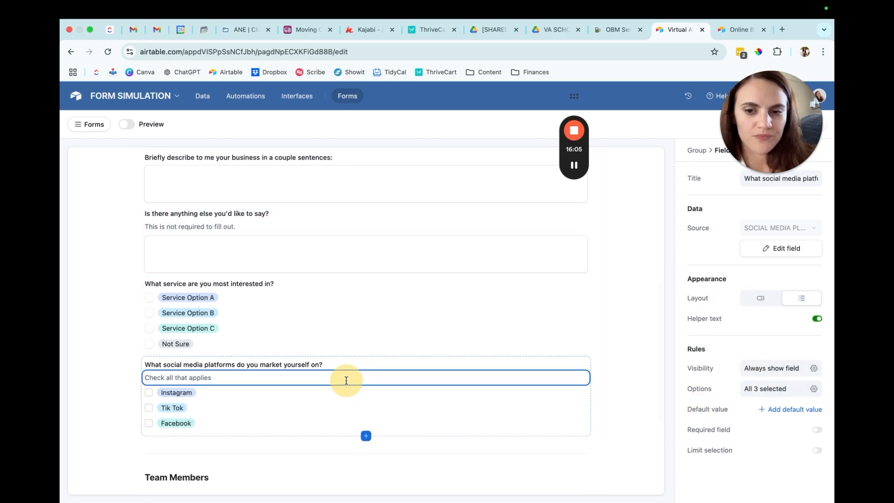
{"action": "scroll", "coordinate": [294, 205], "scroll_direction": "down", "scroll_amount": 8}
{"action": "left_click", "coordinate": [285, 306]}
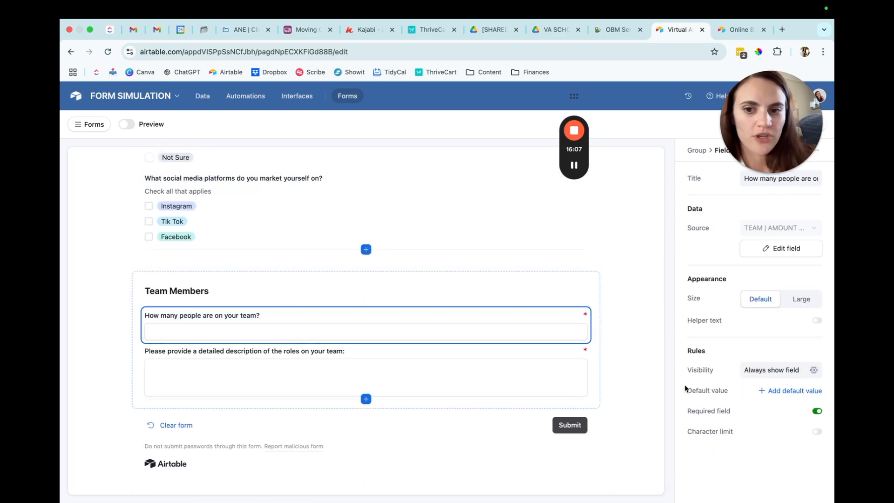
{"action": "left_click", "coordinate": [794, 370]}
{"action": "left_click", "coordinate": [794, 371]}
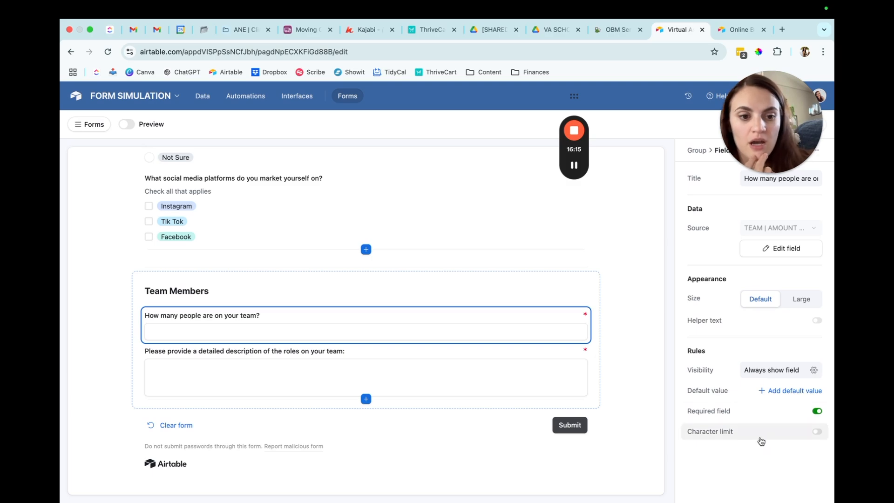
Try enabling a character limit on the team roles description question.
{"action": "left_click", "coordinate": [661, 397]}
{"action": "left_click", "coordinate": [766, 431]}
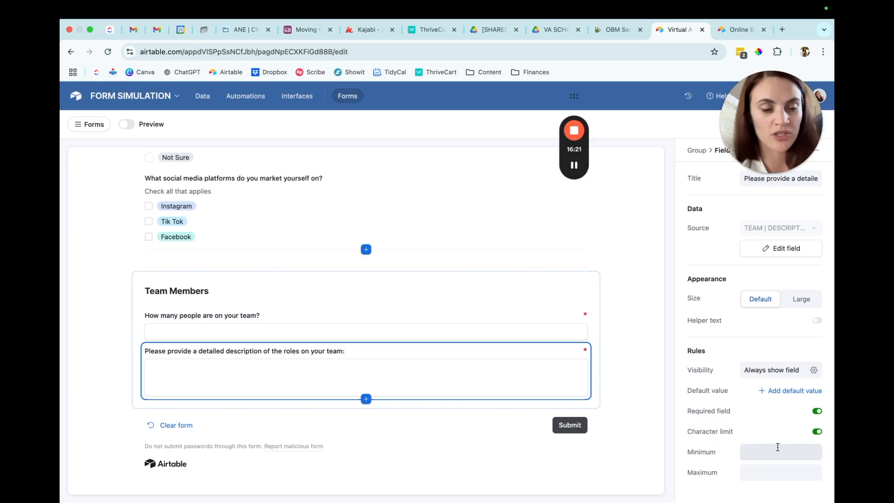
{"action": "left_click", "coordinate": [752, 430]}
{"action": "left_click_drag", "start_coordinate": [767, 127], "coordinate": [765, 173]}
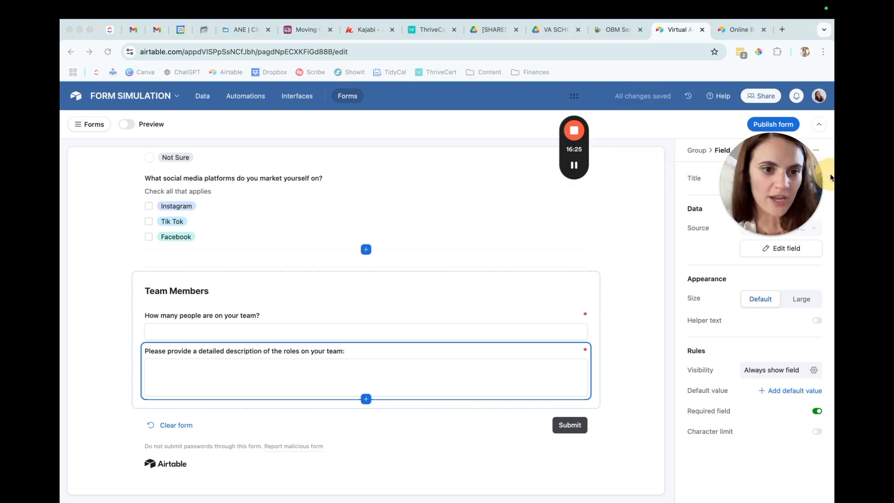
{"action": "scroll", "coordinate": [627, 273], "scroll_direction": "up", "scroll_amount": 5}
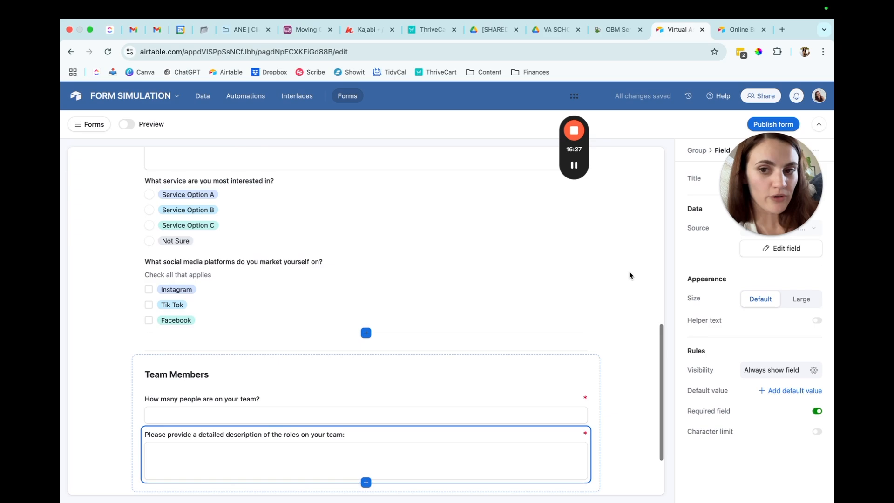
{"action": "left_click_drag", "start_coordinate": [767, 163], "coordinate": [768, 307]}
{"action": "scroll", "coordinate": [643, 330], "scroll_direction": "up", "scroll_amount": 5}
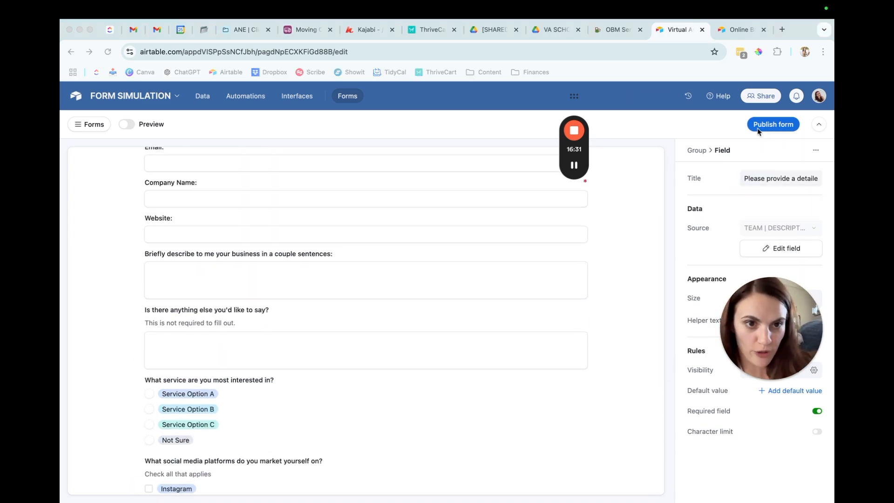
Publish the Virtual Assistant Application form and make it accessible to anyone on the web.
{"action": "left_click", "coordinate": [773, 124]}
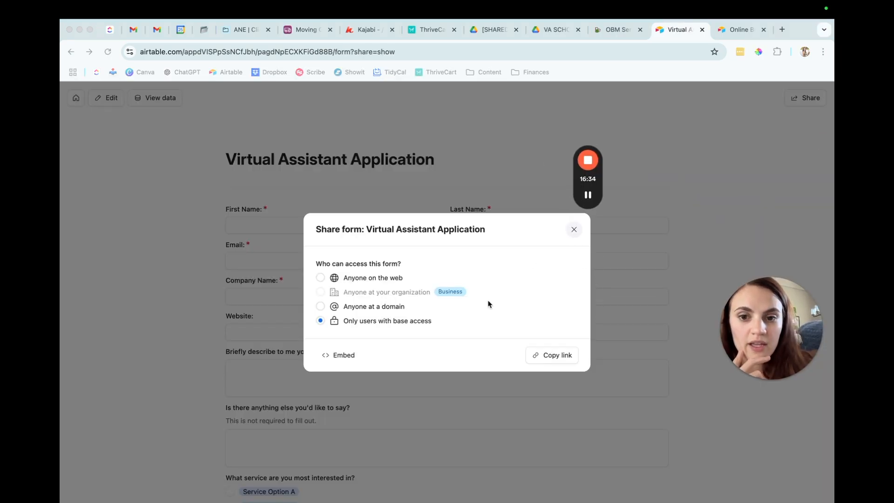
{"action": "left_click_drag", "start_coordinate": [588, 118], "coordinate": [815, 170]}
{"action": "left_click", "coordinate": [432, 259]}
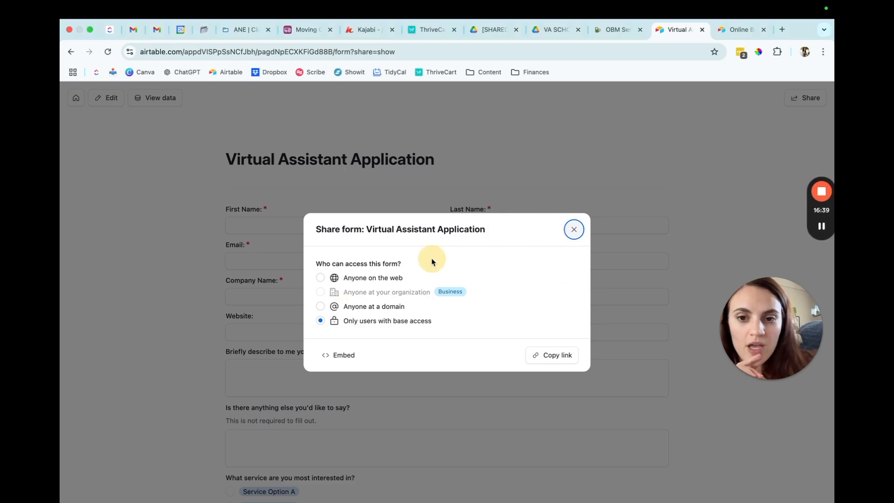
{"action": "left_click", "coordinate": [391, 278]}
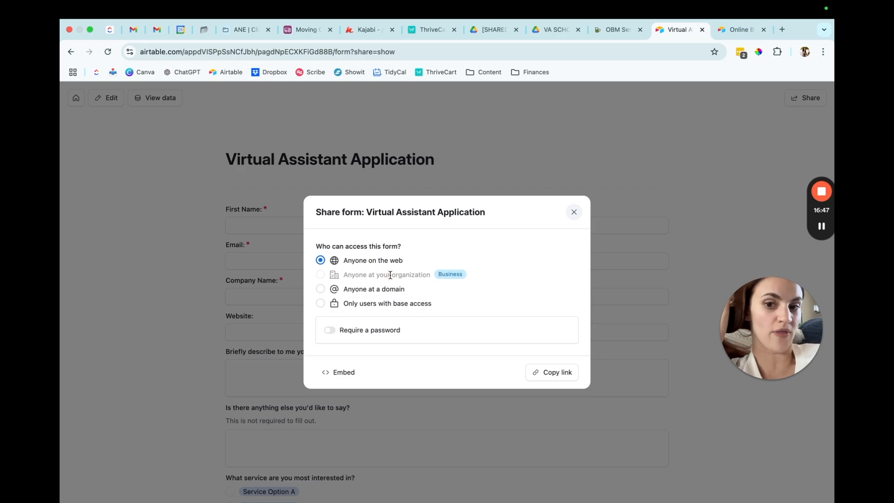
Try password protection, domain-only access and base-users-only access for the form, and set it back to anyone on the web.
{"action": "left_click", "coordinate": [374, 330]}
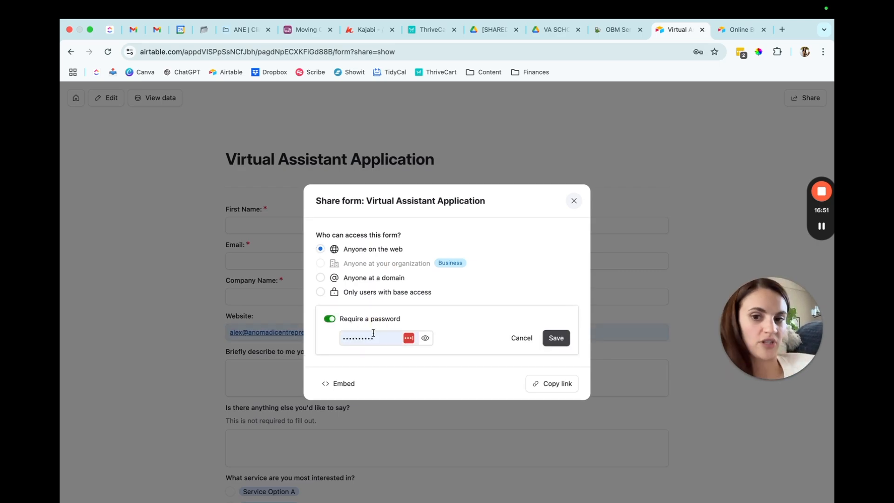
{"action": "left_click", "coordinate": [328, 320]}
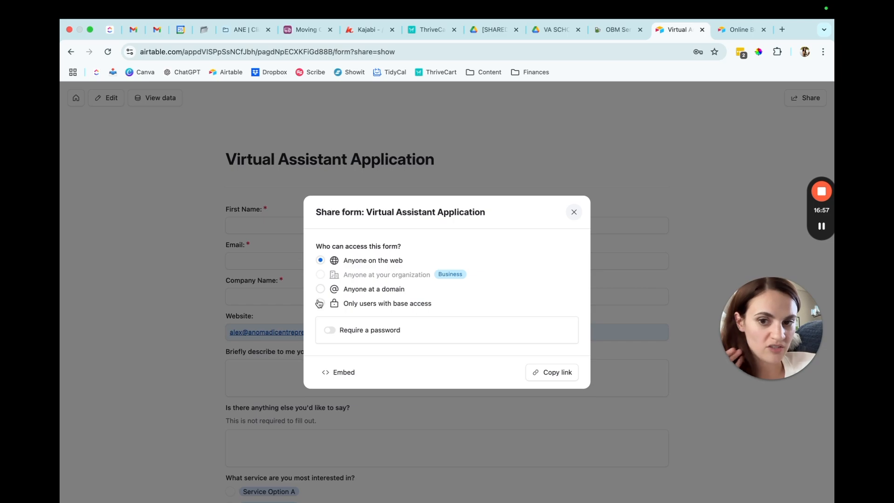
{"action": "left_click", "coordinate": [320, 289]}
{"action": "left_click", "coordinate": [389, 315]}
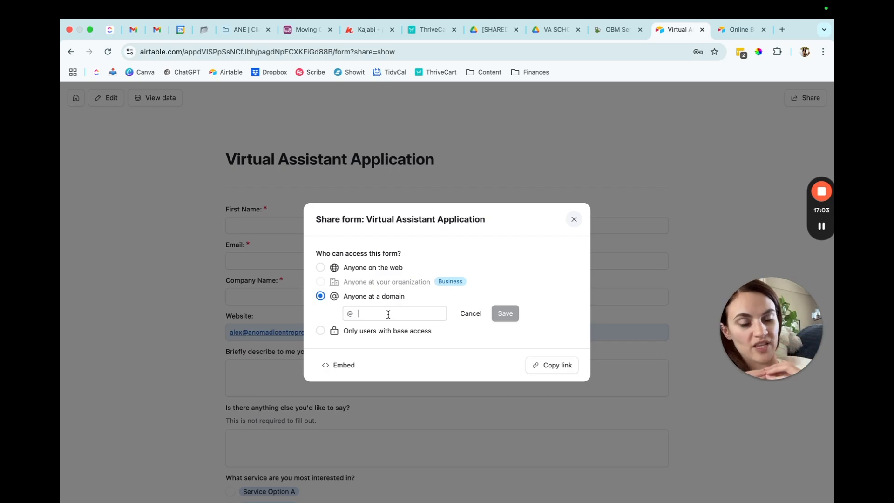
{"action": "left_click", "coordinate": [375, 331]}
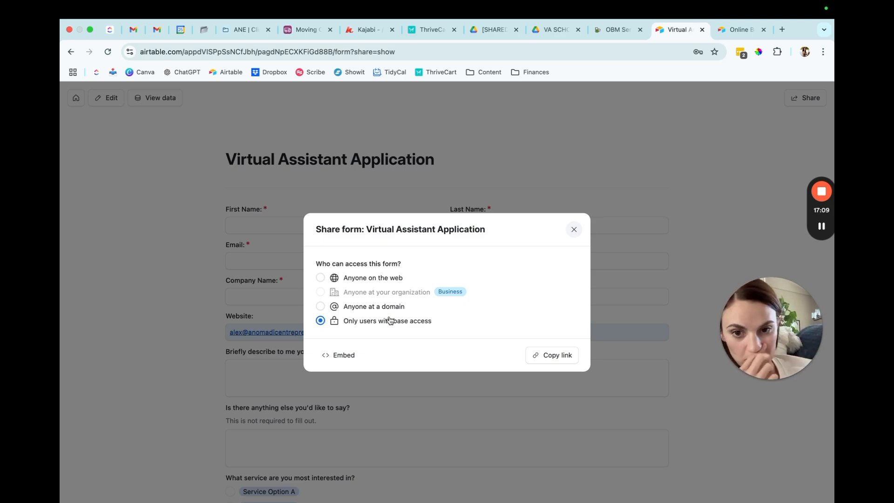
{"action": "left_click", "coordinate": [387, 280]}
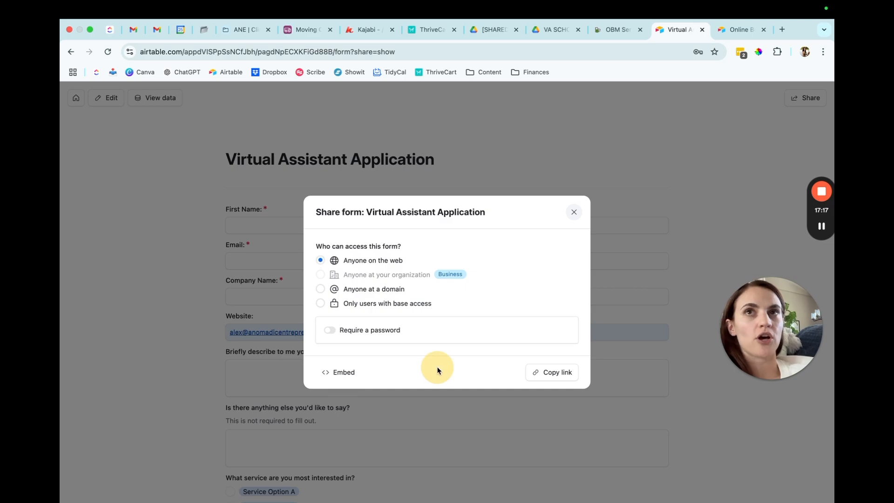
Copy the share link of the Virtual Assistant Application form.
{"action": "left_click_drag", "start_coordinate": [769, 341], "coordinate": [701, 106]}
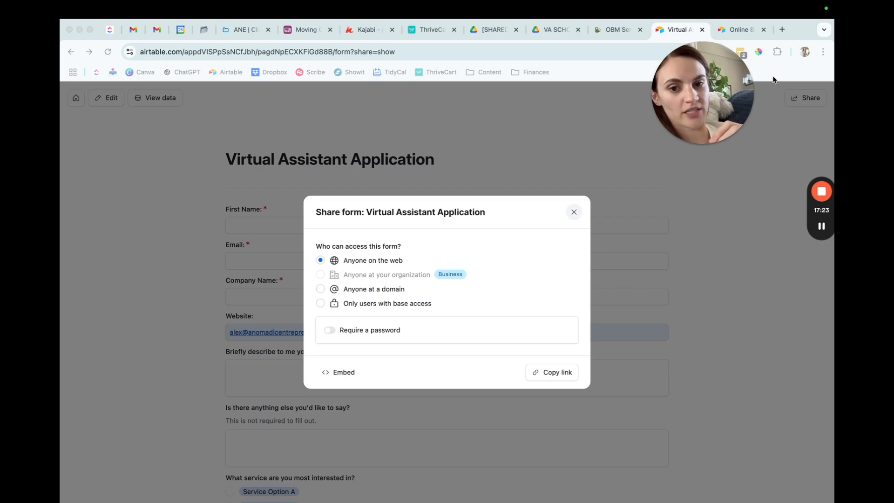
{"action": "left_click", "coordinate": [563, 373]}
{"action": "left_click_drag", "start_coordinate": [711, 104], "coordinate": [742, 122]}
Open the Online Business Management Retainer Application through the OBM services page's apply link and review its questions.
{"action": "left_click", "coordinate": [610, 31]}
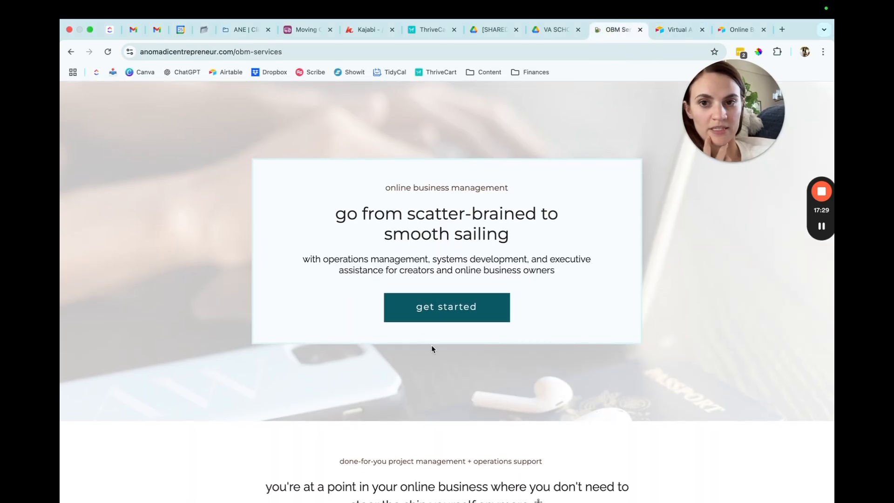
{"action": "left_click", "coordinate": [447, 309]}
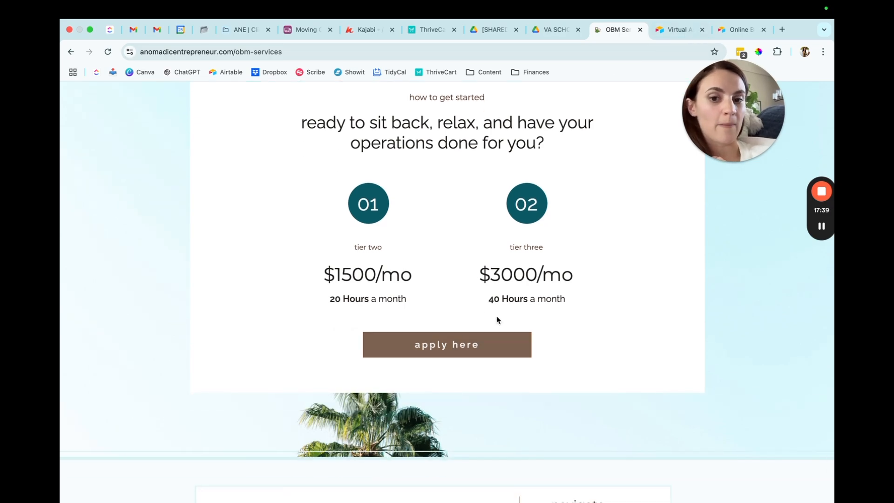
{"action": "key", "text": "ctrl+Tab"}
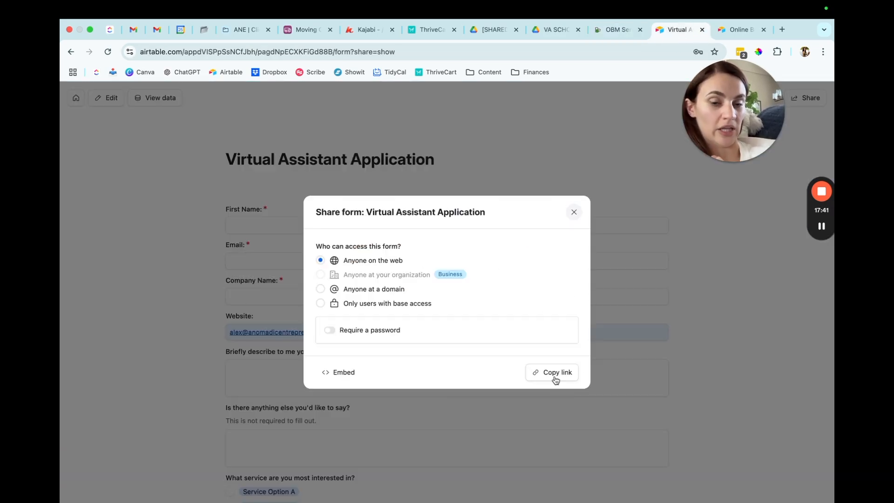
{"action": "left_click", "coordinate": [619, 30]}
{"action": "left_click", "coordinate": [464, 358]}
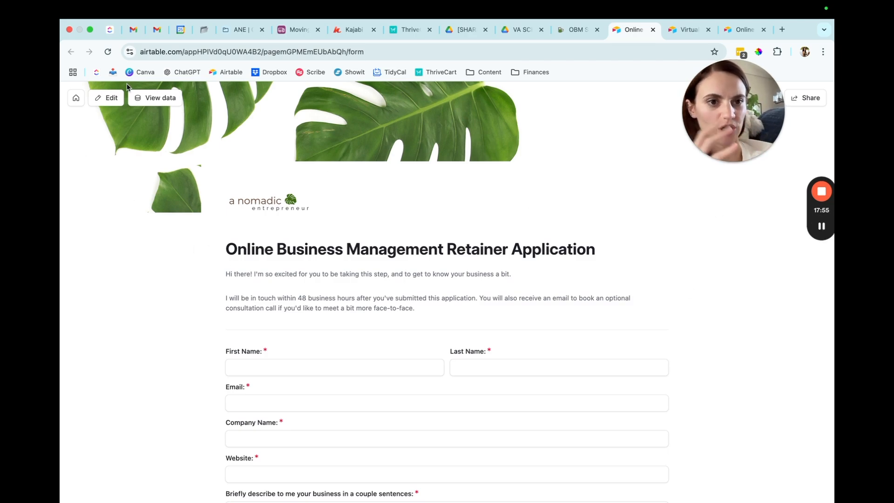
{"action": "left_click", "coordinate": [822, 227]}
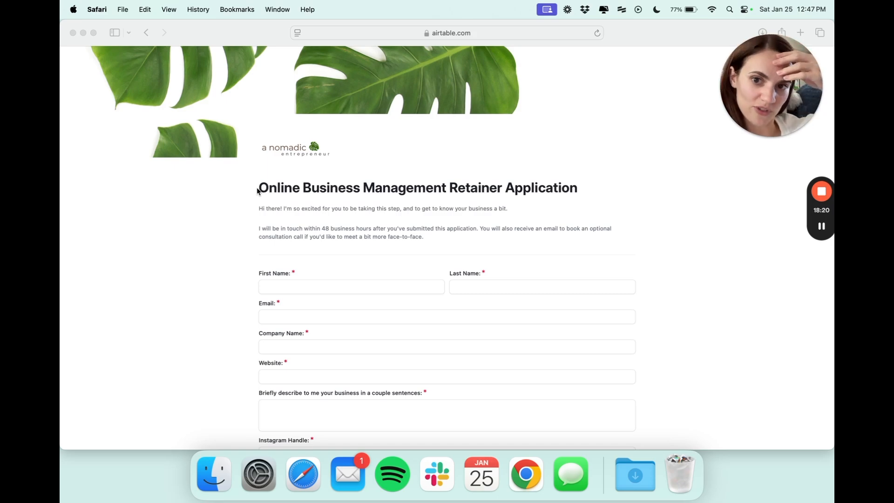
{"action": "scroll", "coordinate": [234, 275], "scroll_direction": "down", "scroll_amount": 10}
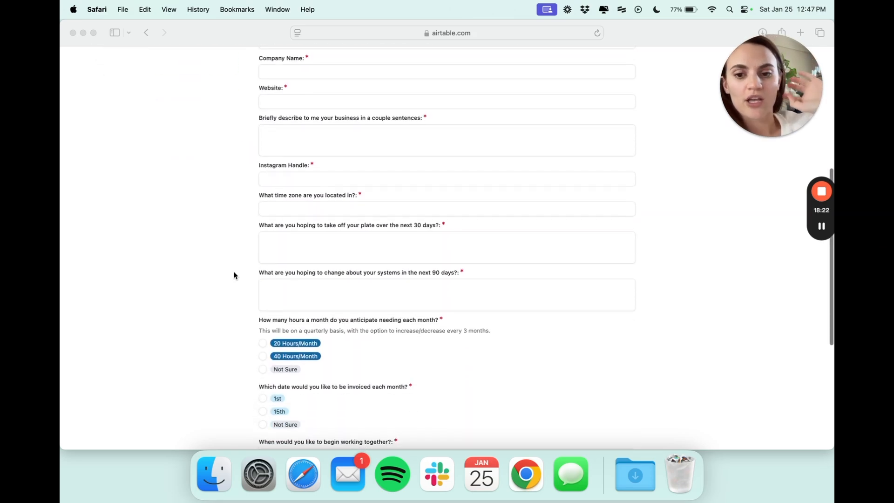
Copy the Virtual Assistant Application form's link again and open it in Safari.
{"action": "key", "text": "ctrl+Right"}
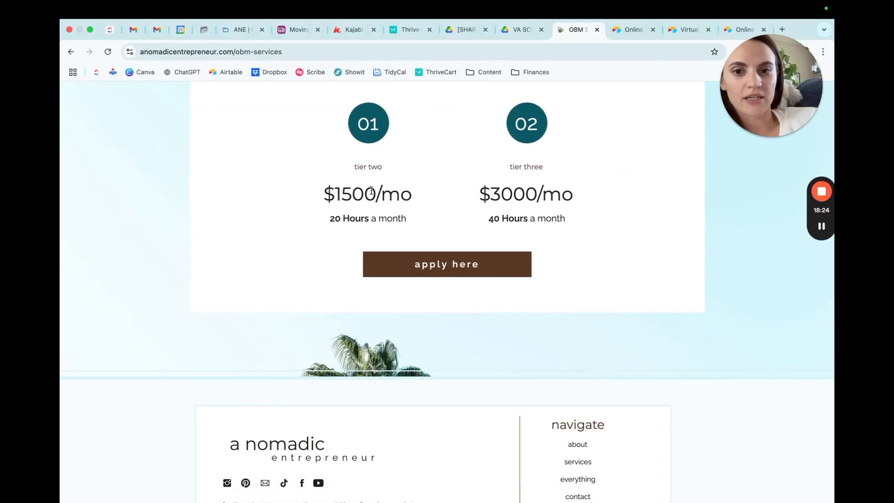
{"action": "left_click", "coordinate": [745, 29]}
{"action": "left_click", "coordinate": [537, 374]}
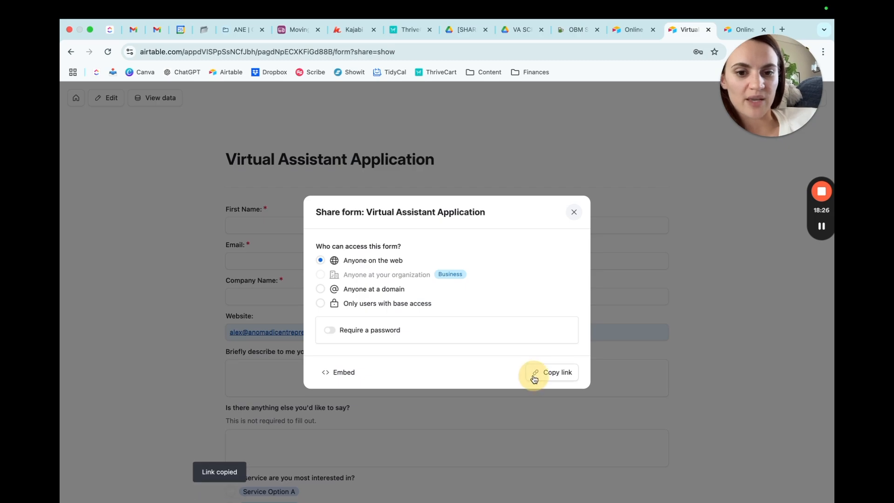
{"action": "key", "text": "ctrl+Left"}
{"action": "left_click", "coordinate": [399, 27]}
{"action": "key", "text": "super+v"}
{"action": "key", "text": "Return"}
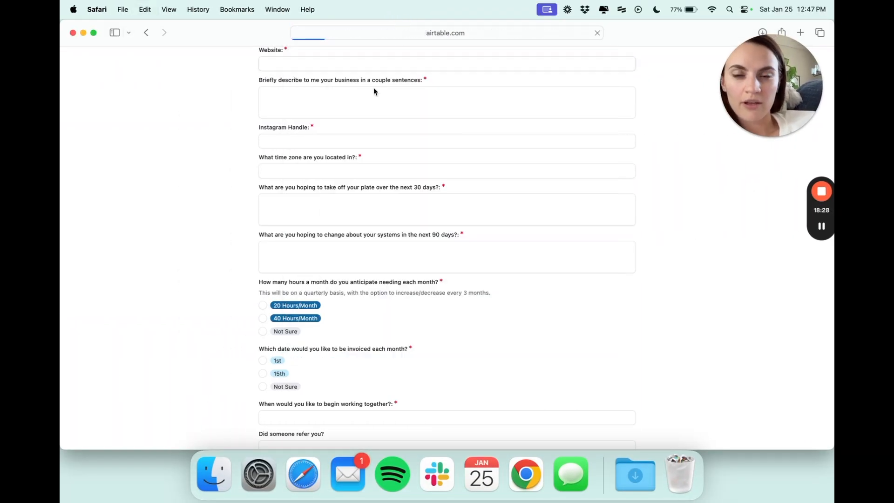
Check the live form's contact, company, website and additional comments fields by placing the cursor in them.
{"action": "left_click", "coordinate": [483, 144]}
{"action": "left_click", "coordinate": [397, 169]}
{"action": "left_click", "coordinate": [376, 198]}
{"action": "left_click", "coordinate": [378, 273]}
{"action": "left_click", "coordinate": [379, 290]}
Test the live form's service options, its Instagram and Facebook checkboxes, and the team roles description field.
{"action": "scroll", "coordinate": [354, 288], "scroll_direction": "down", "scroll_amount": 3}
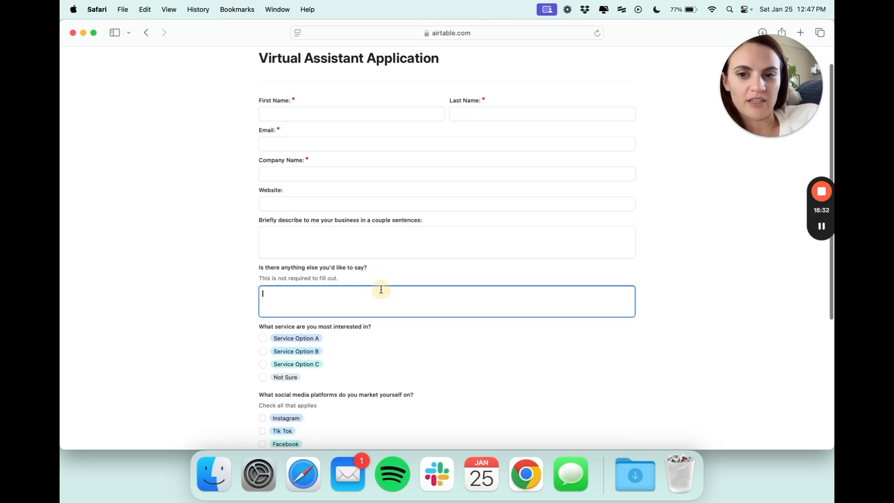
{"action": "left_click", "coordinate": [264, 287]}
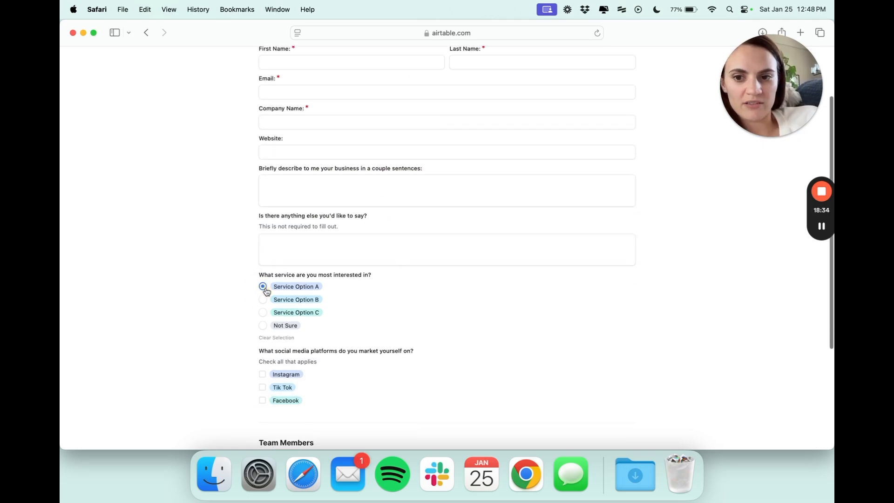
{"action": "left_click", "coordinate": [265, 303]}
{"action": "left_click", "coordinate": [266, 340]}
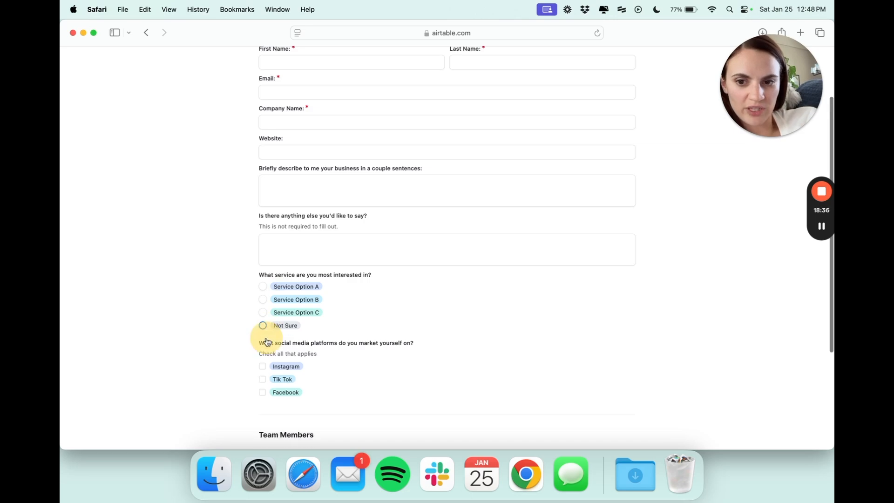
{"action": "left_click", "coordinate": [262, 367]}
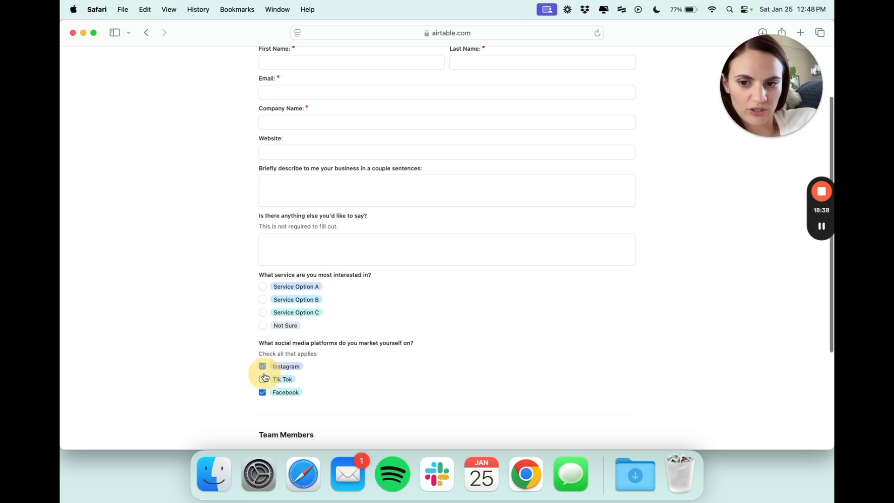
{"action": "left_click", "coordinate": [262, 392]}
{"action": "scroll", "coordinate": [354, 326], "scroll_direction": "down", "scroll_amount": 4}
{"action": "left_click", "coordinate": [309, 347]}
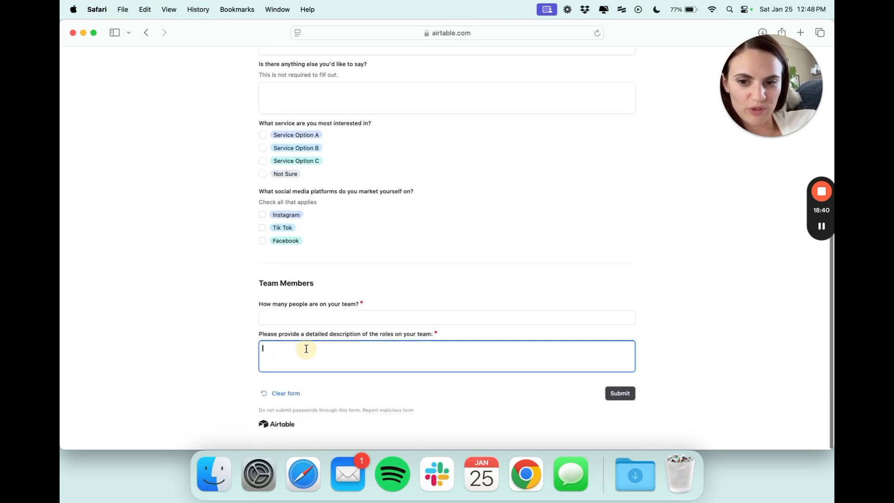
Switch back to Chrome, open the embed page for the Virtual Assistant Application form and select its embed code.
{"action": "key", "text": "ctrl+Right"}
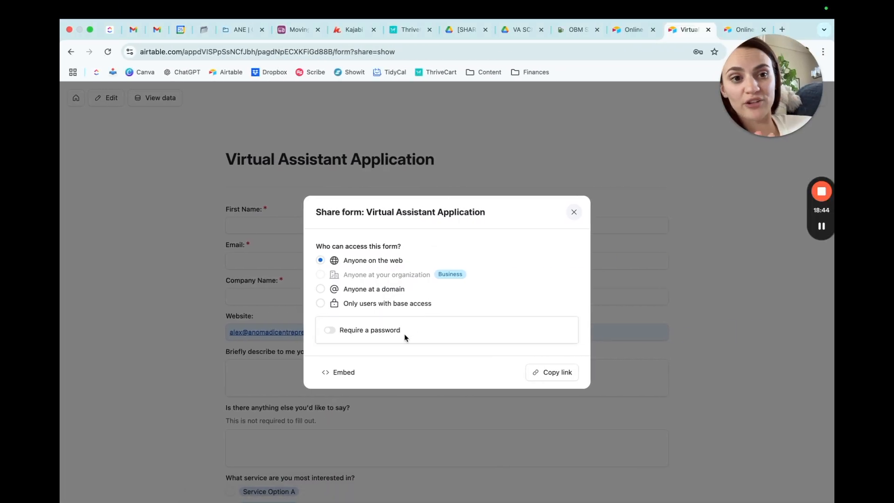
{"action": "left_click", "coordinate": [339, 372]}
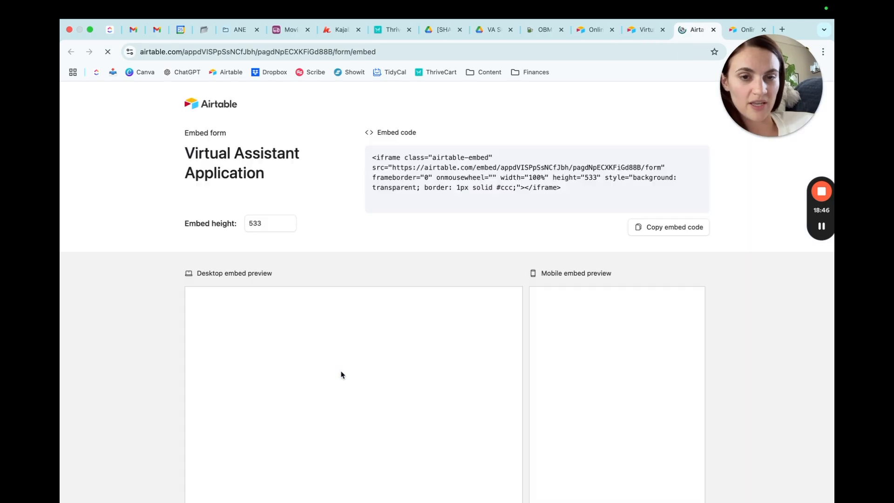
{"action": "left_click", "coordinate": [422, 156]}
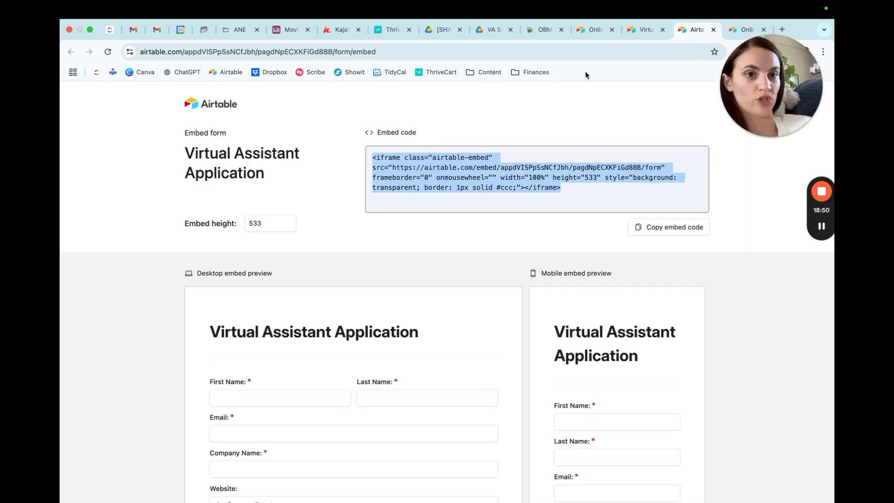
Close the form's sharing settings and reopen the Virtual Assistant Application for editing in the FORM SIMULATION base.
{"action": "left_click", "coordinate": [592, 29]}
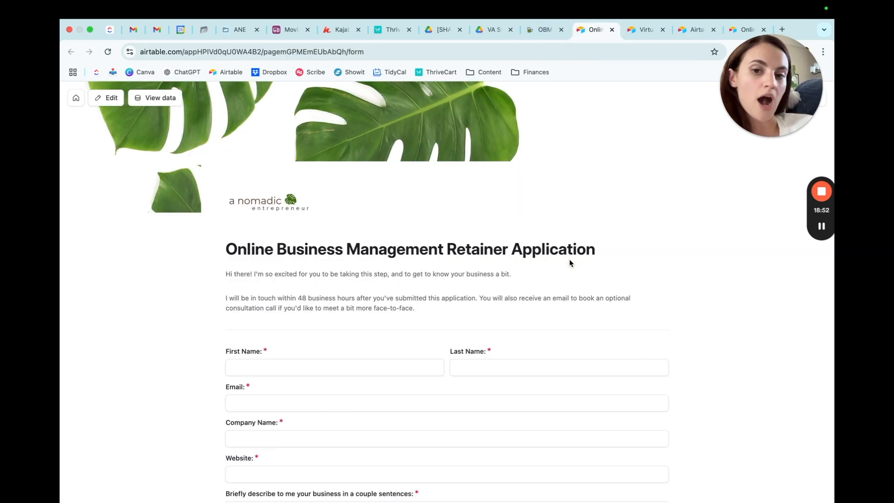
{"action": "left_click", "coordinate": [527, 32]}
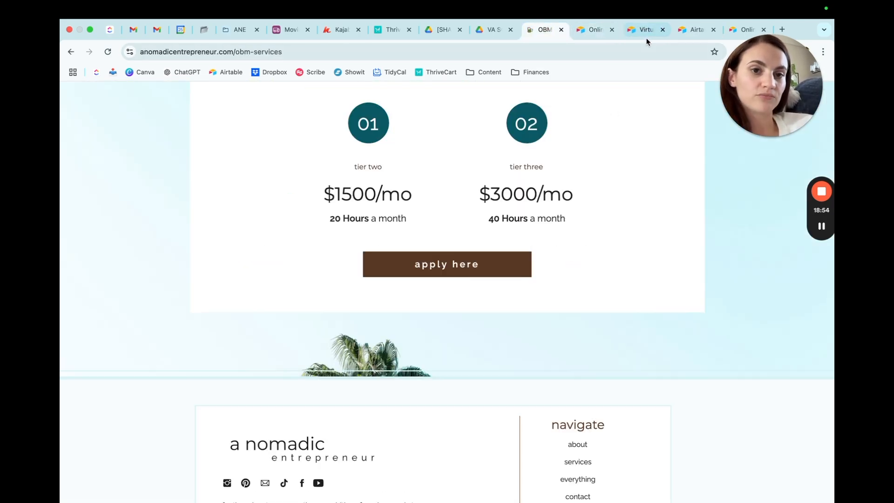
{"action": "left_click", "coordinate": [633, 30]}
{"action": "left_click", "coordinate": [577, 211]}
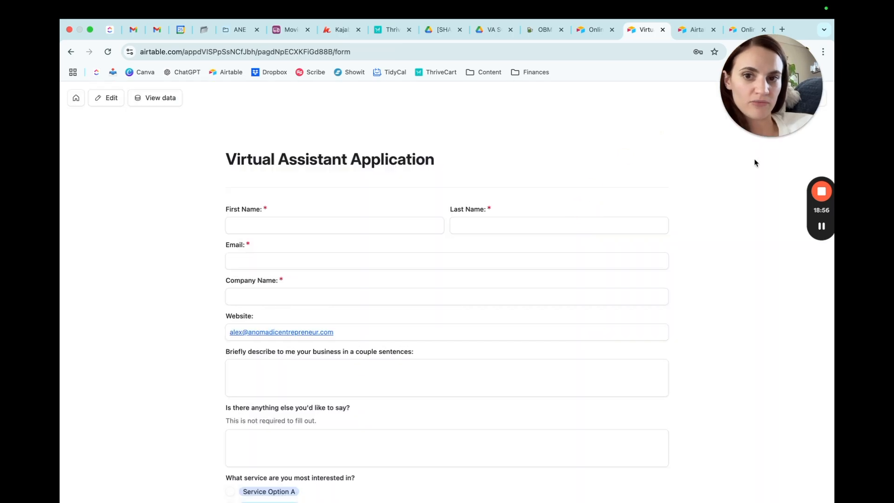
{"action": "left_click", "coordinate": [75, 101]}
{"action": "left_click", "coordinate": [161, 98]}
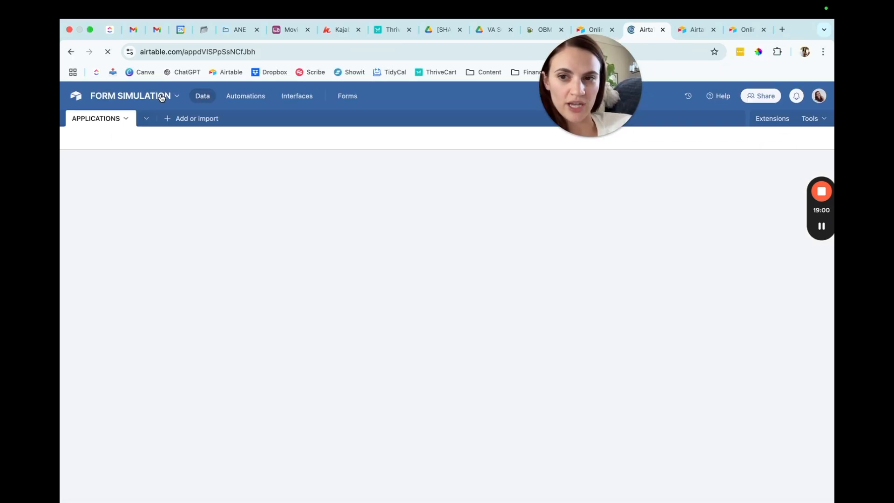
{"action": "left_click", "coordinate": [350, 98]}
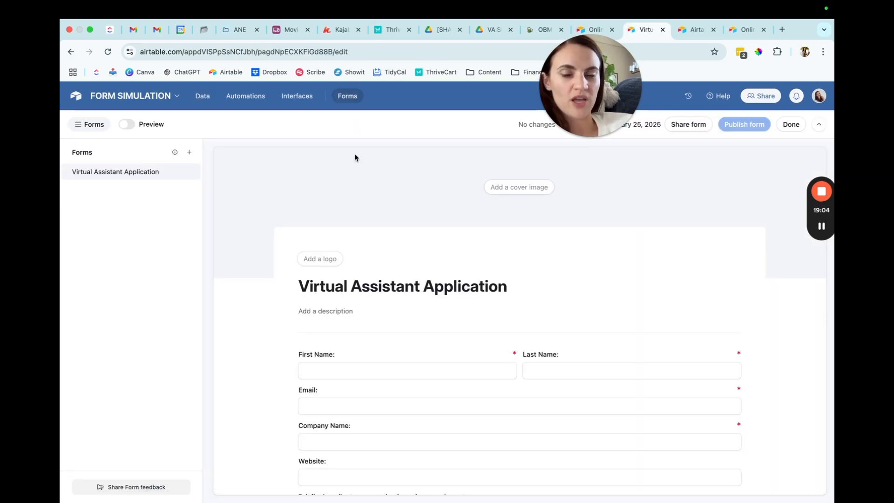
Preview the Virtual Assistant Application form, return to editing, and review its sharing options.
{"action": "left_click", "coordinate": [126, 125]}
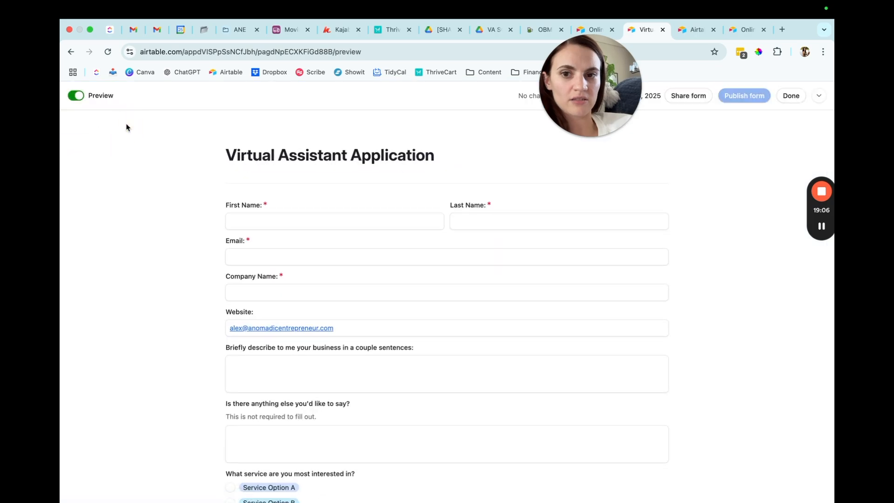
{"action": "left_click", "coordinate": [79, 97]}
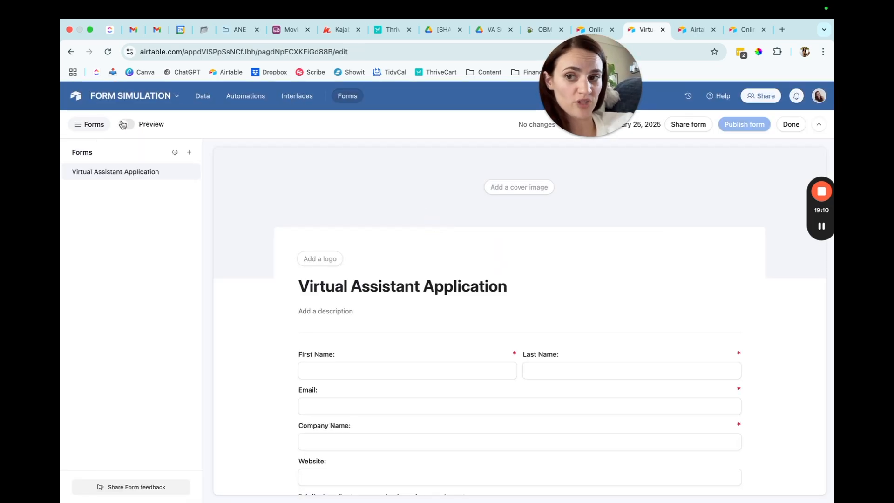
{"action": "left_click_drag", "start_coordinate": [569, 99], "coordinate": [122, 61]}
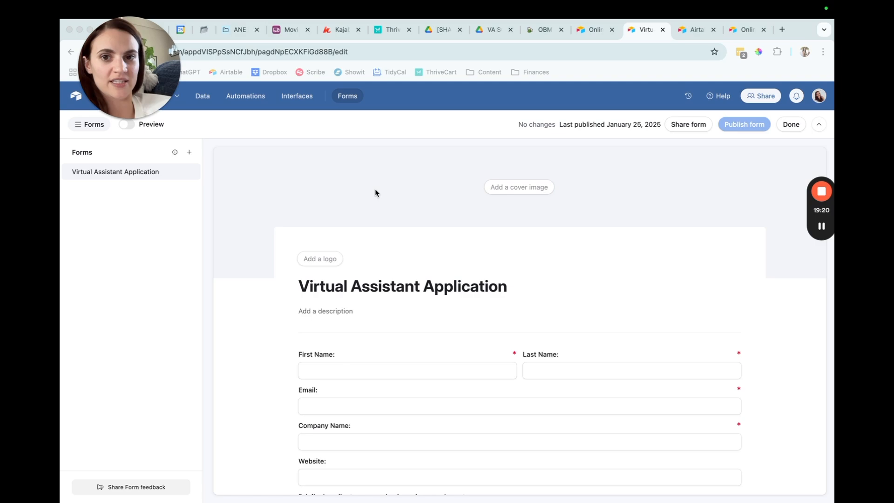
{"action": "left_click", "coordinate": [386, 137]}
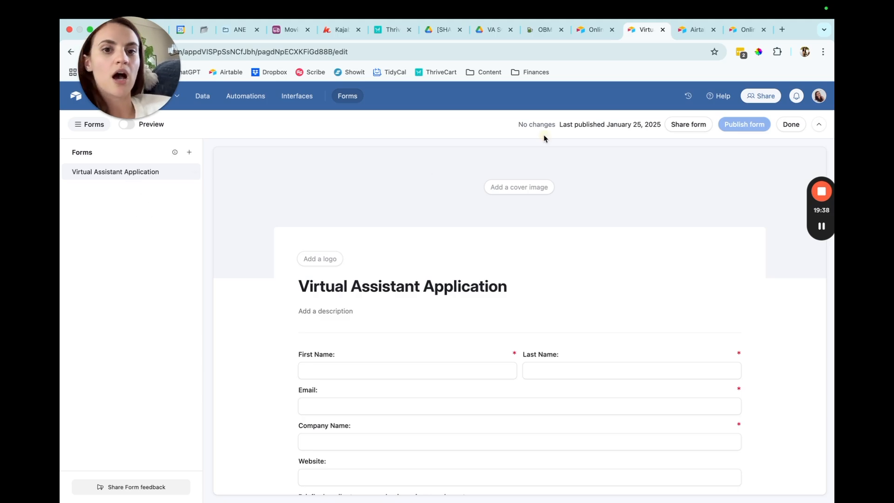
{"action": "left_click", "coordinate": [703, 129]}
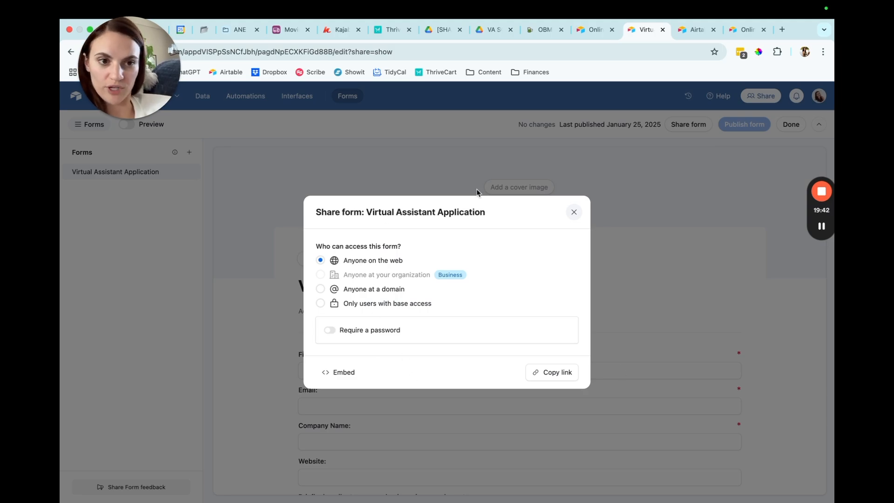
{"action": "left_click", "coordinate": [487, 168]}
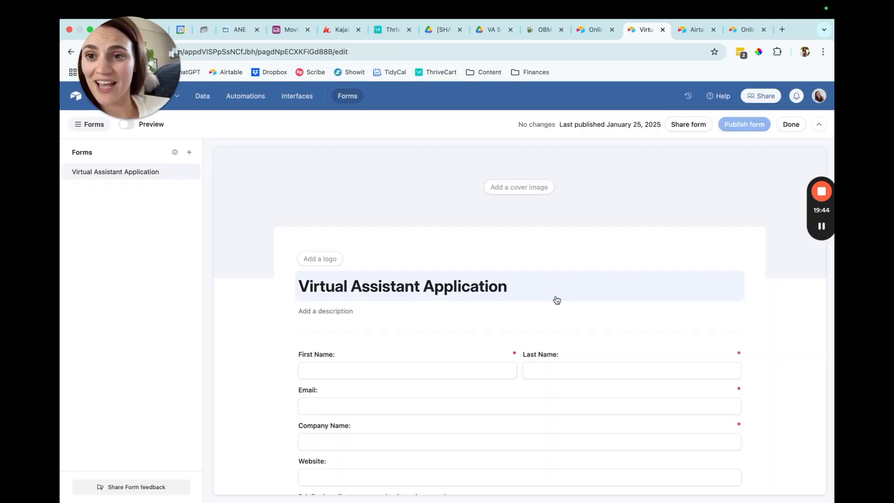